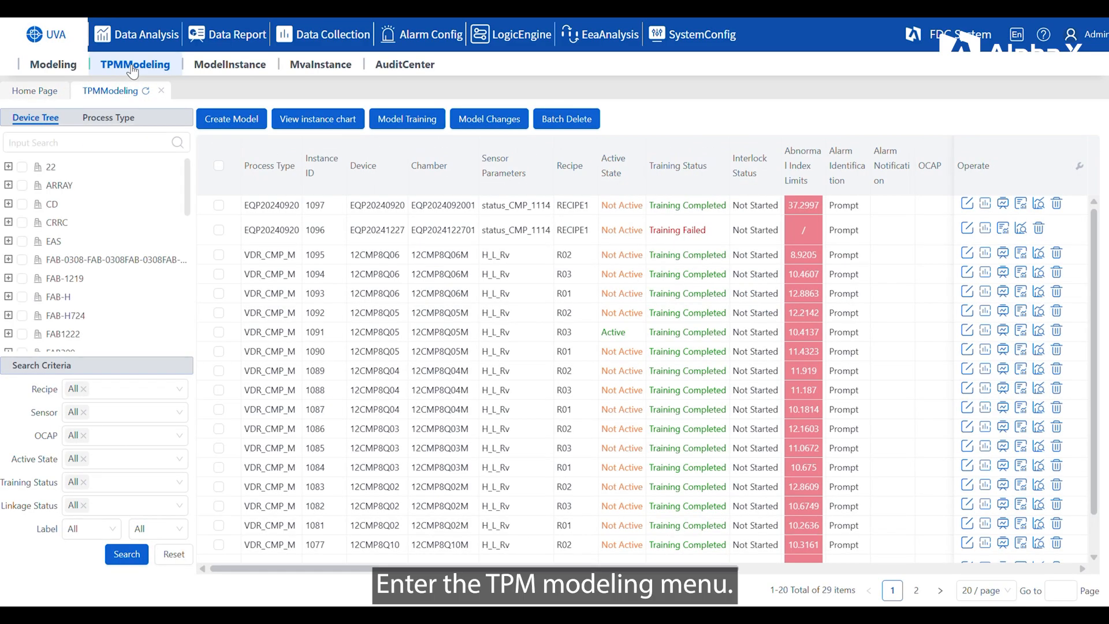
Step: Start creating a TPM model for the process type VDR/VDR_CMP_M
click(232, 120)
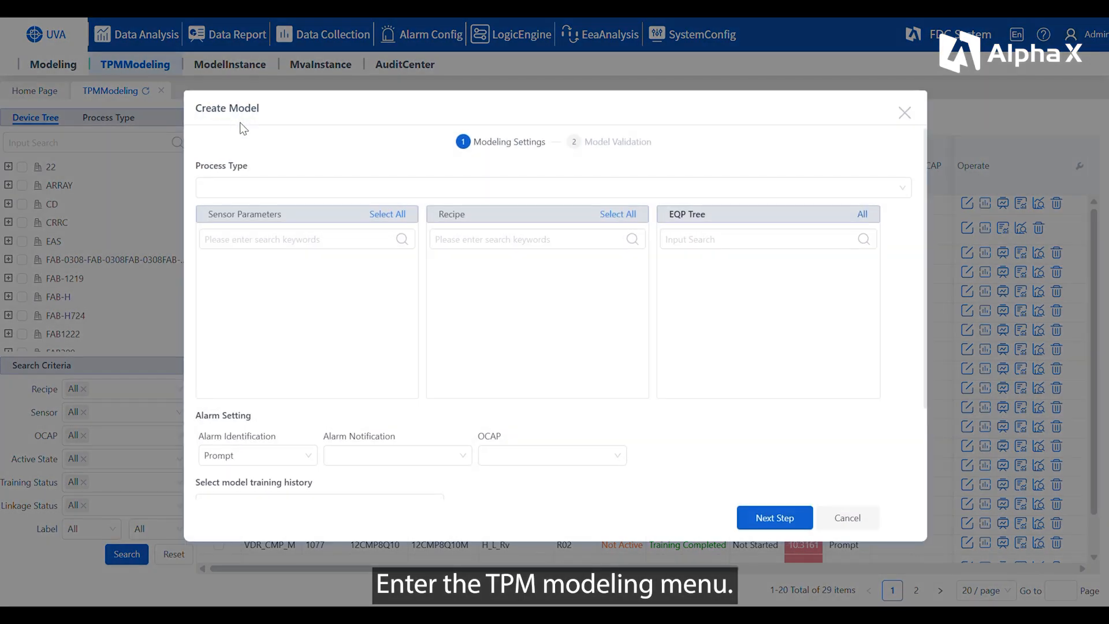
click(263, 188)
click(242, 227)
text(vdr)
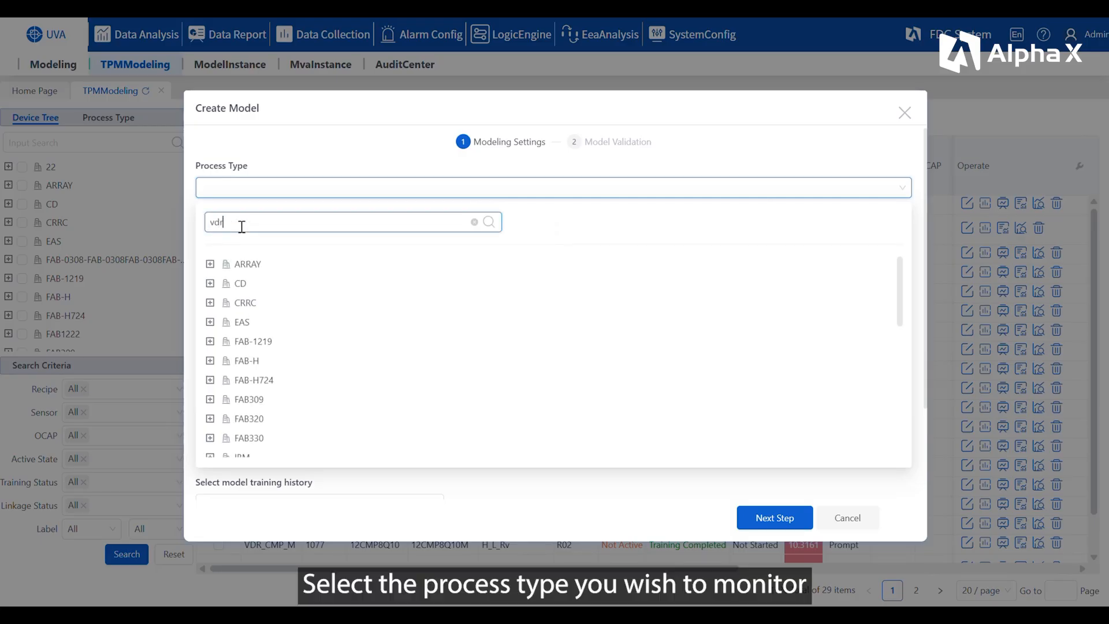
click(287, 345)
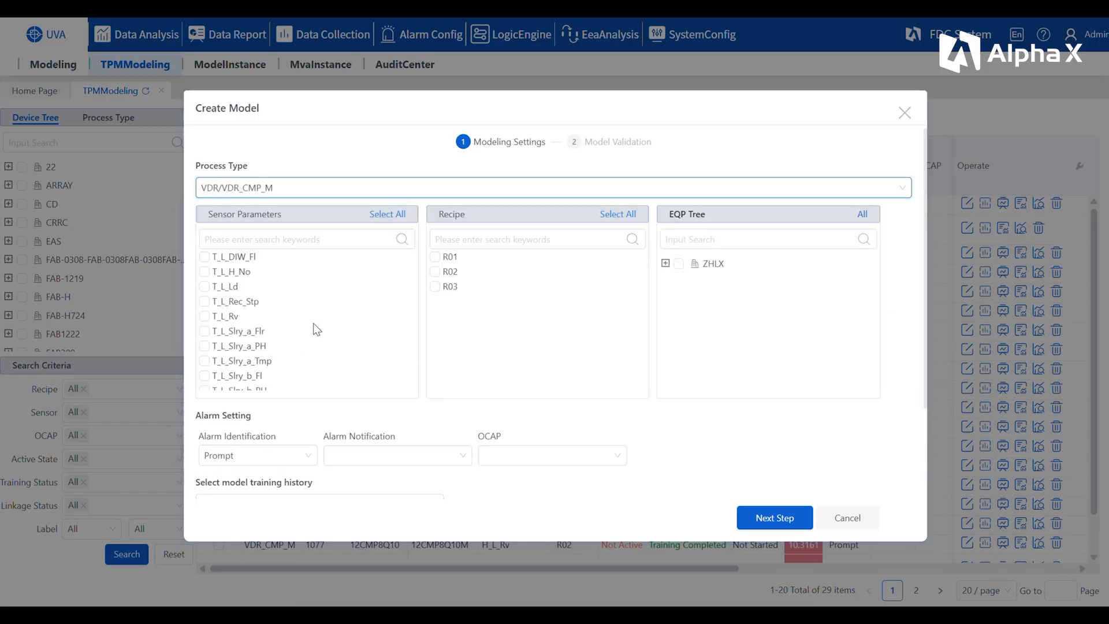
Step: Scope the model to sensor parameter T_L_Tmp with all recipes and all equipment under ZHLX
click(311, 239)
text(tmp)
click(204, 301)
click(621, 218)
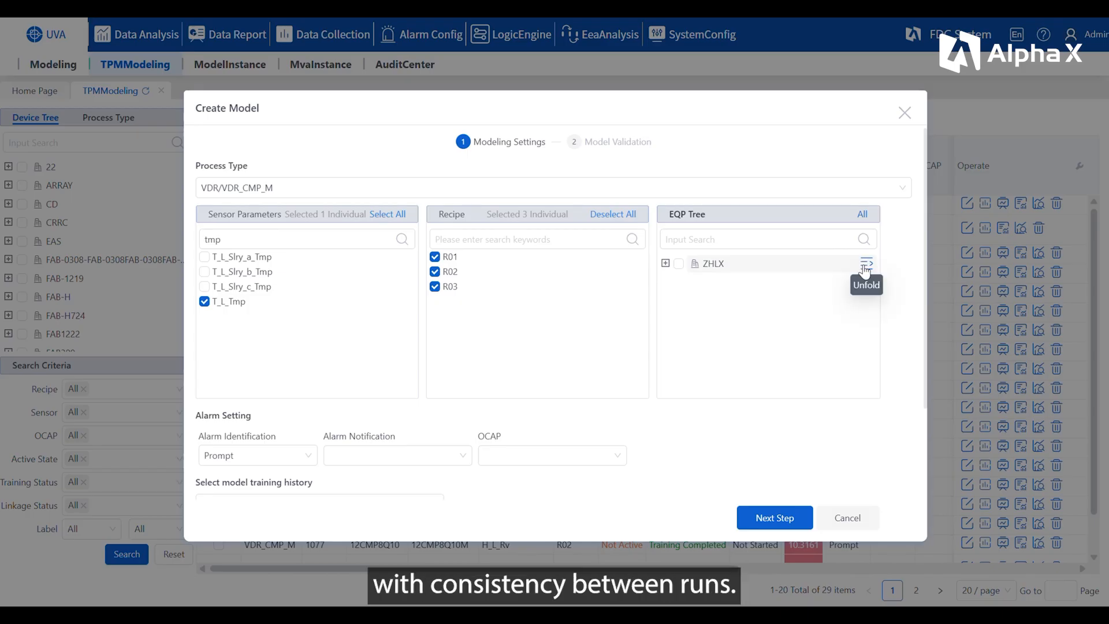
click(874, 267)
click(679, 264)
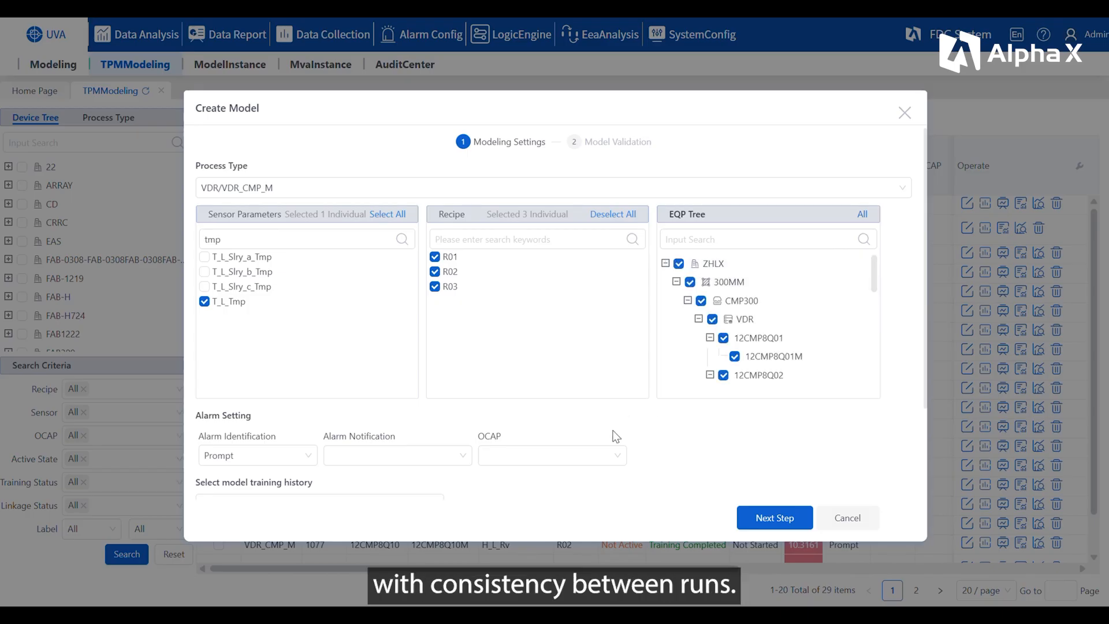
Step: Set the alarm notification to FDC Alarm and the OCAP to Send alarm information to EAP
scroll(403, 428, down, 2)
click(371, 381)
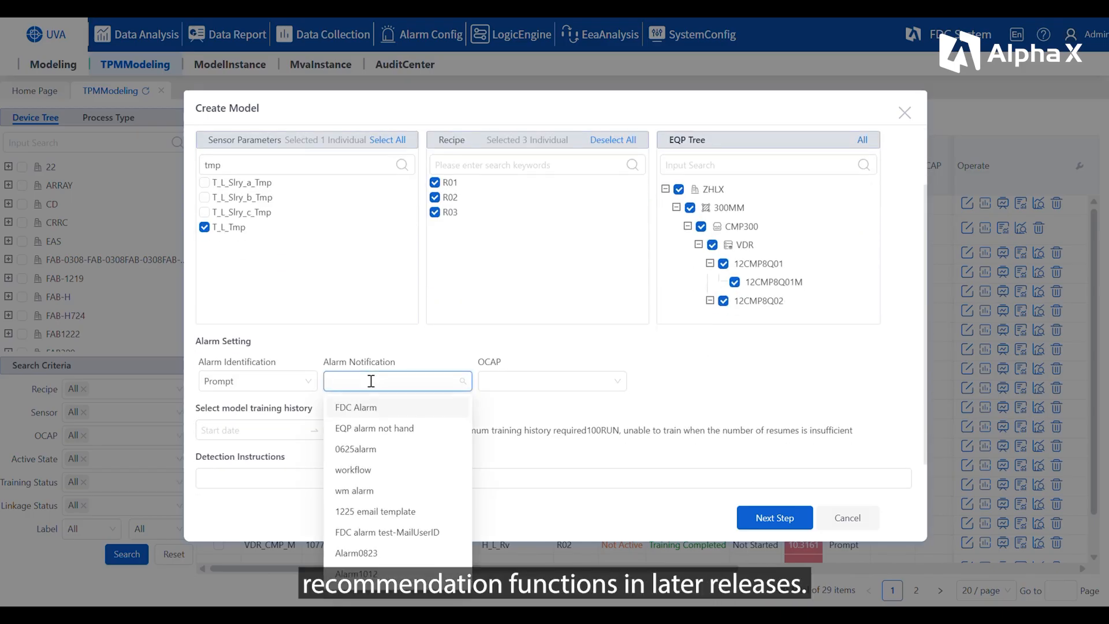
click(382, 410)
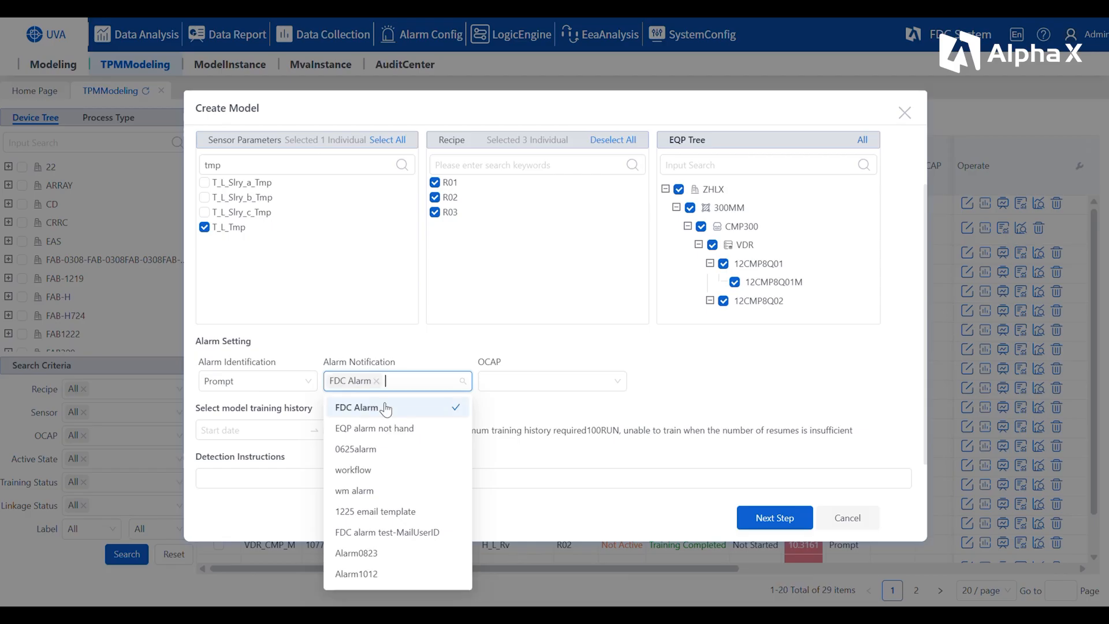
click(503, 376)
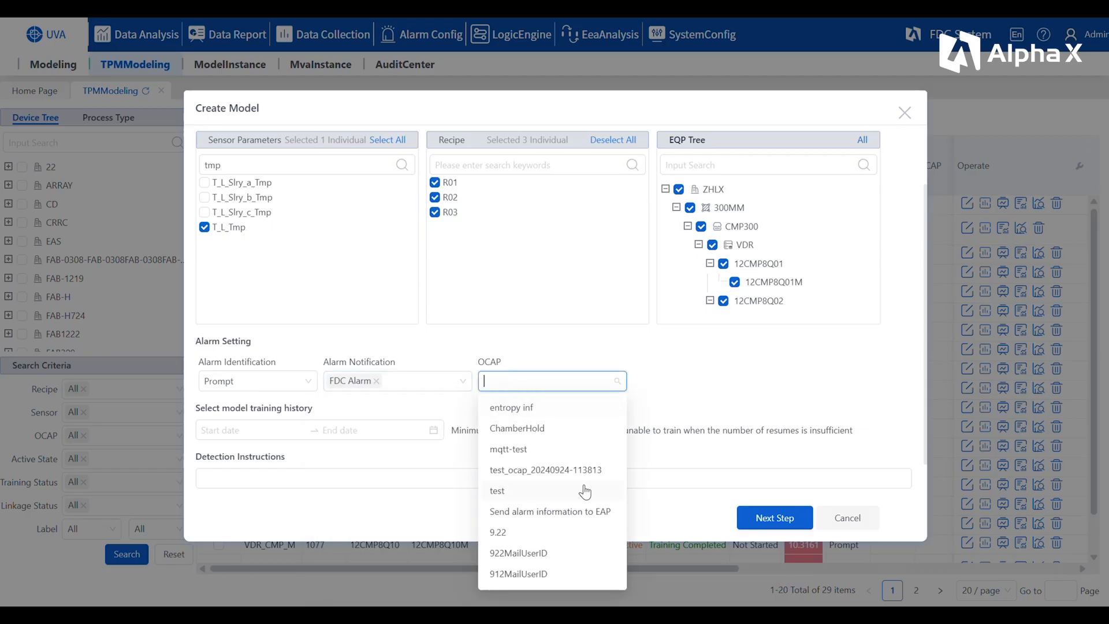
click(565, 513)
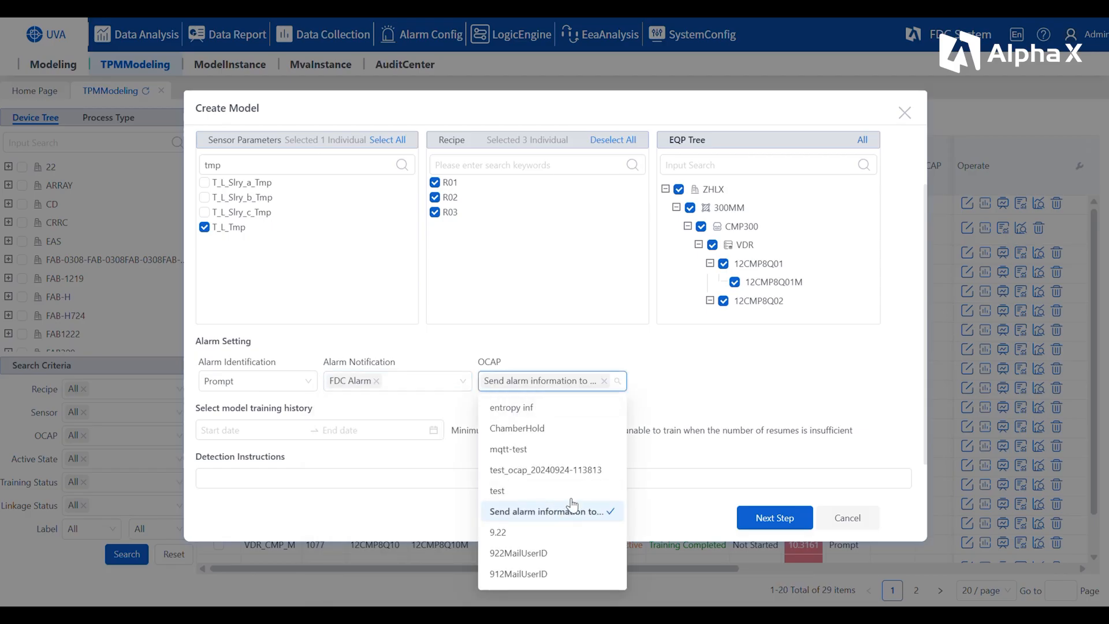
click(248, 430)
click(219, 201)
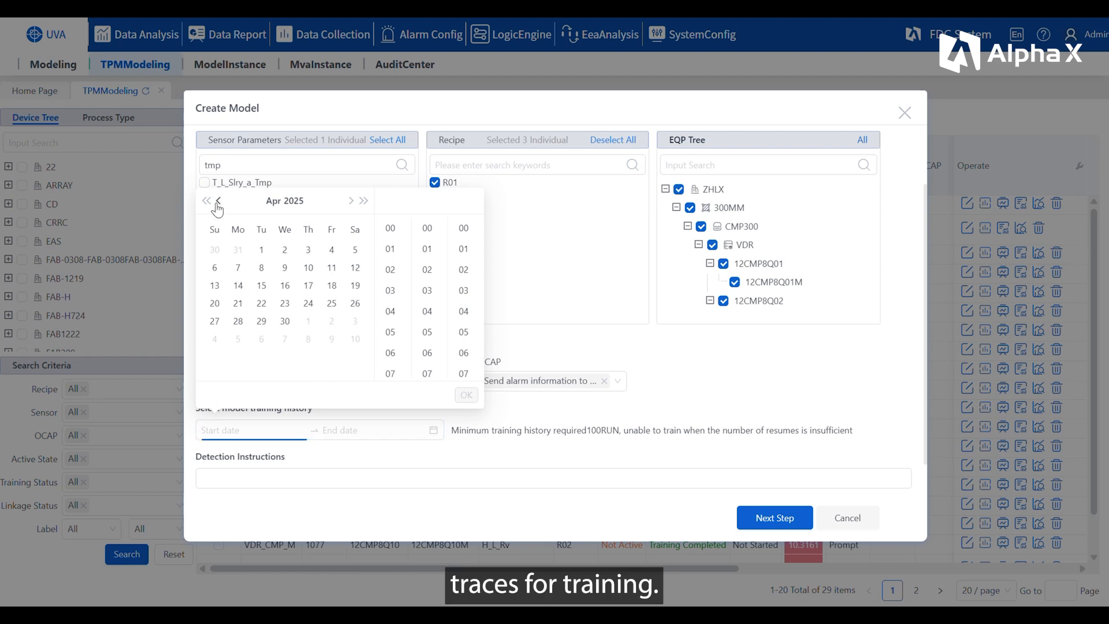
click(238, 303)
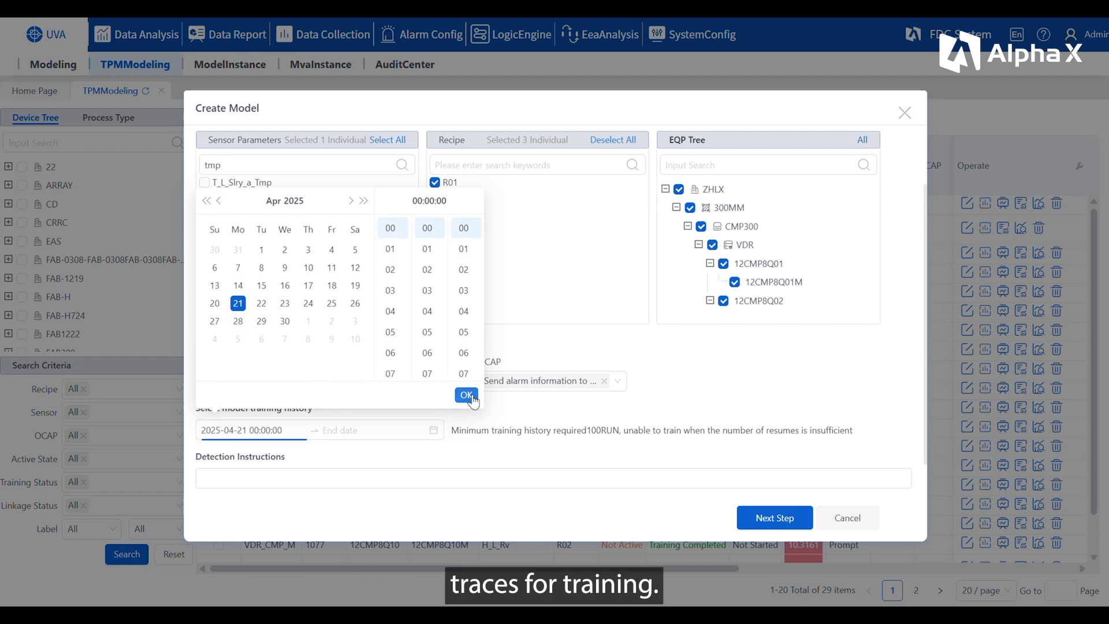
click(466, 395)
click(261, 303)
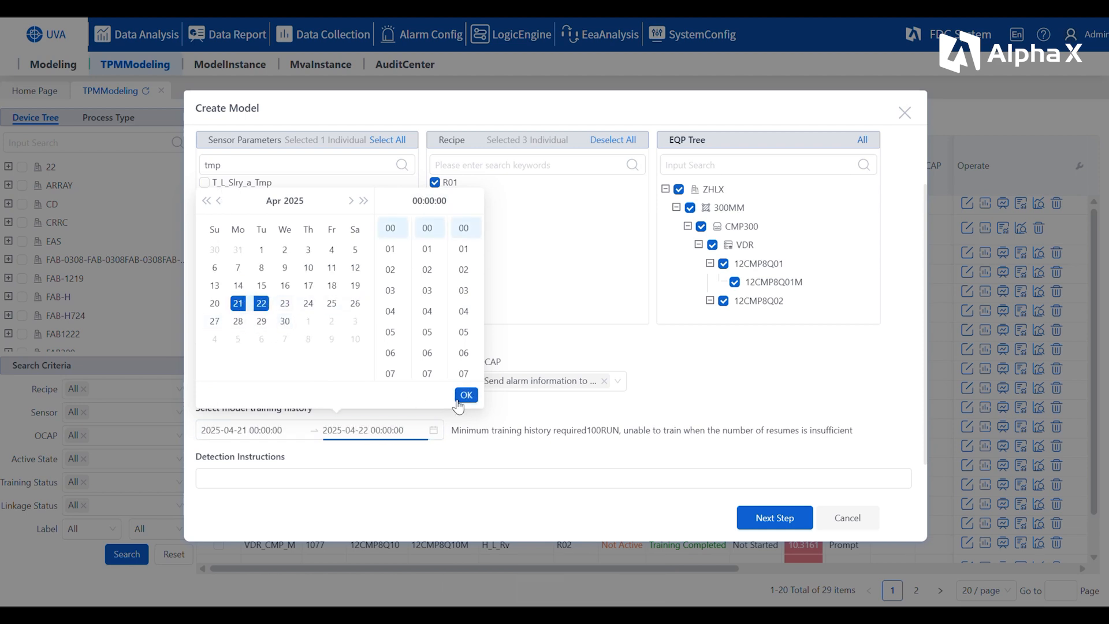
click(465, 397)
Step: Add a tag to the model with category Alarm and value Normal
scroll(503, 439, down, 1)
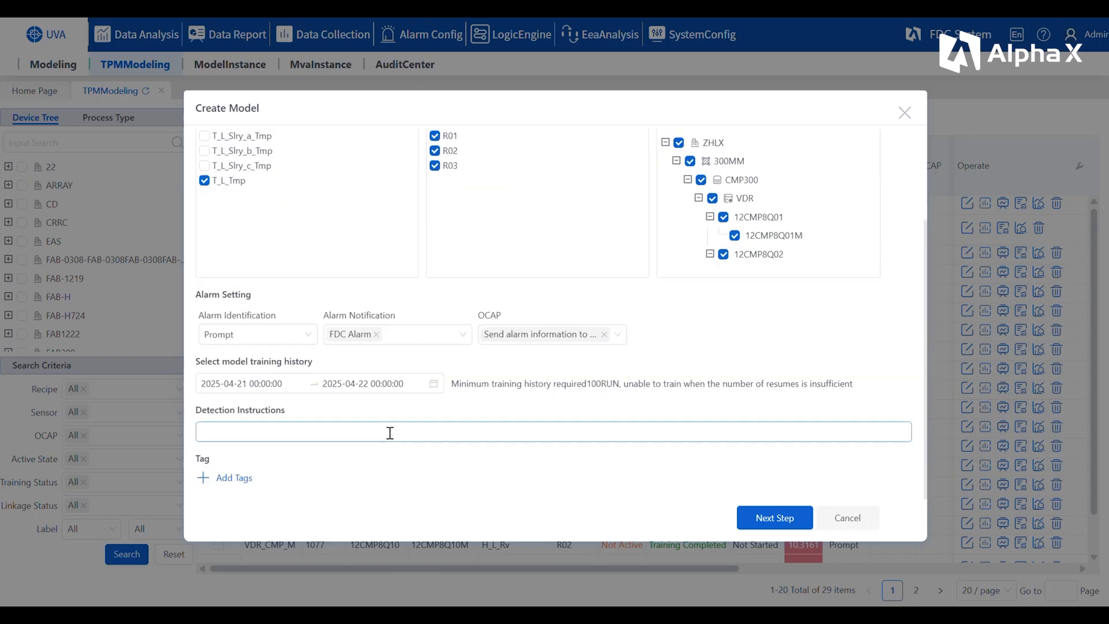
click(230, 480)
click(258, 480)
click(229, 507)
click(390, 485)
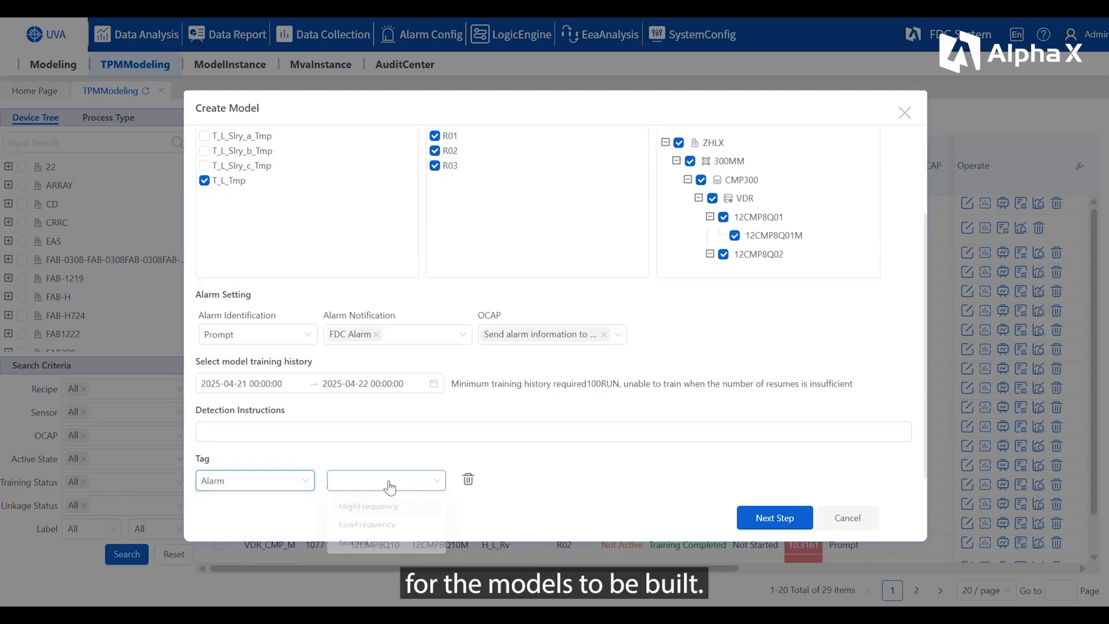
click(364, 544)
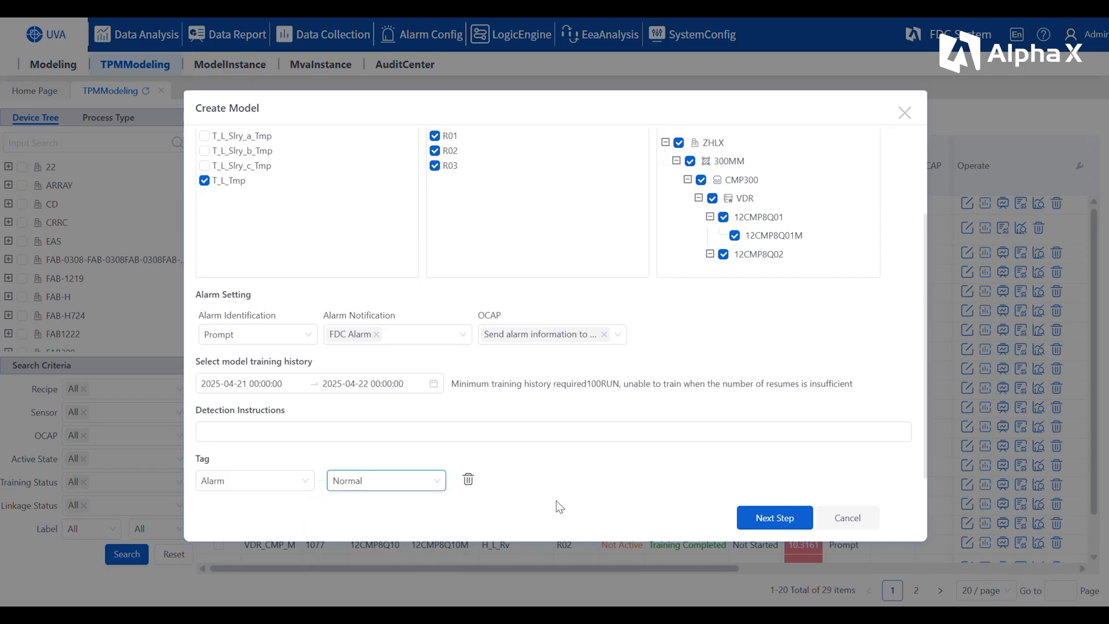
Step: Check the training history of the listed models in the validation stage and save them
scroll(635, 508, down, 1)
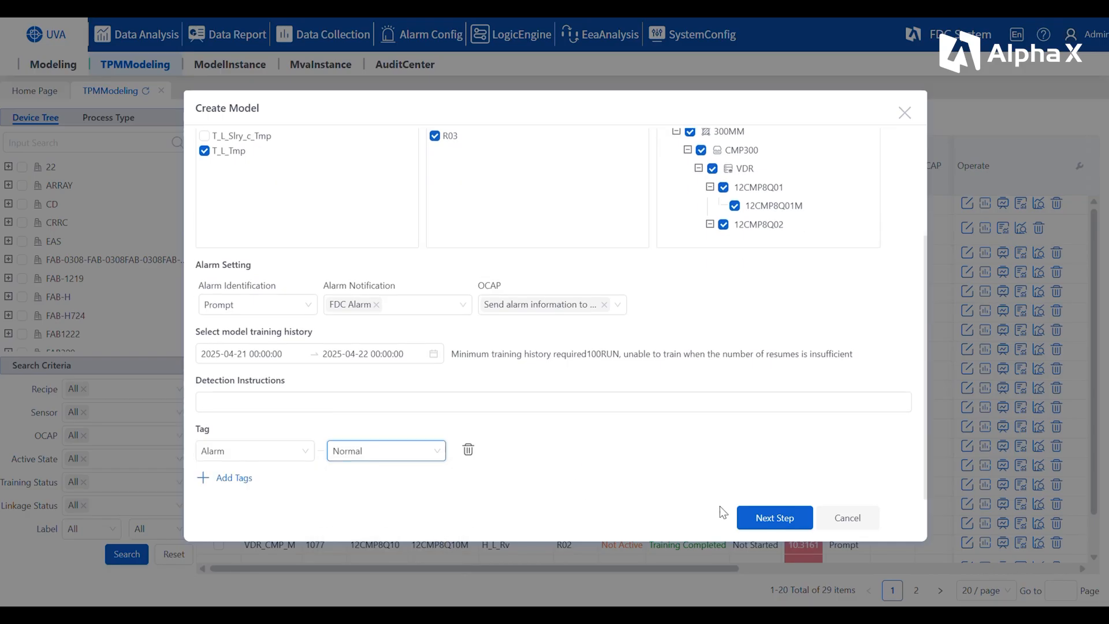
click(770, 520)
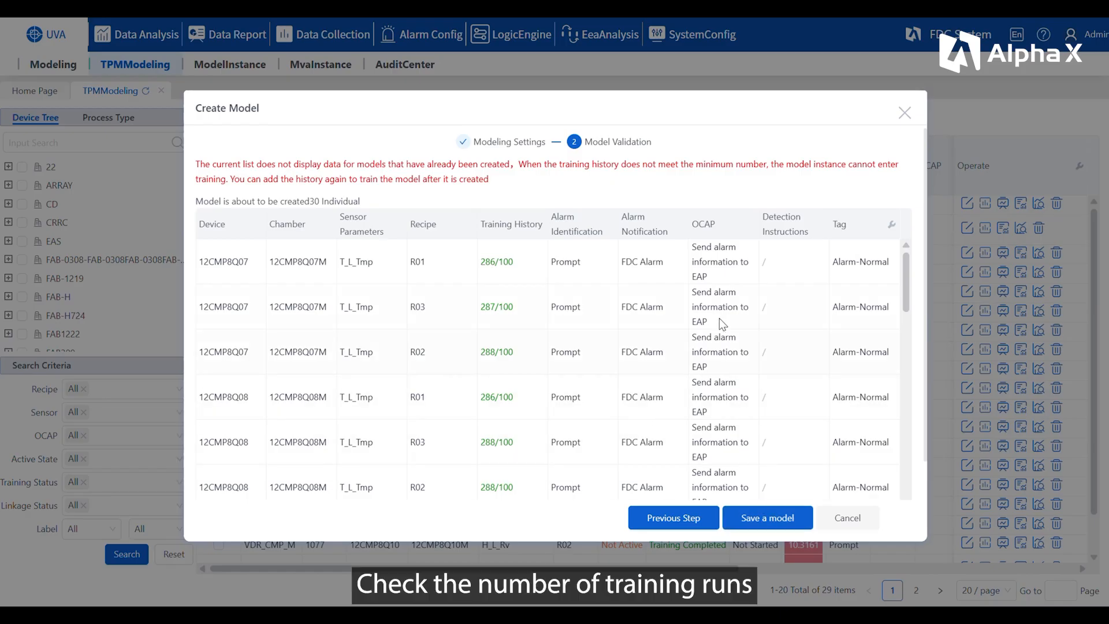
scroll(740, 311, down, 8)
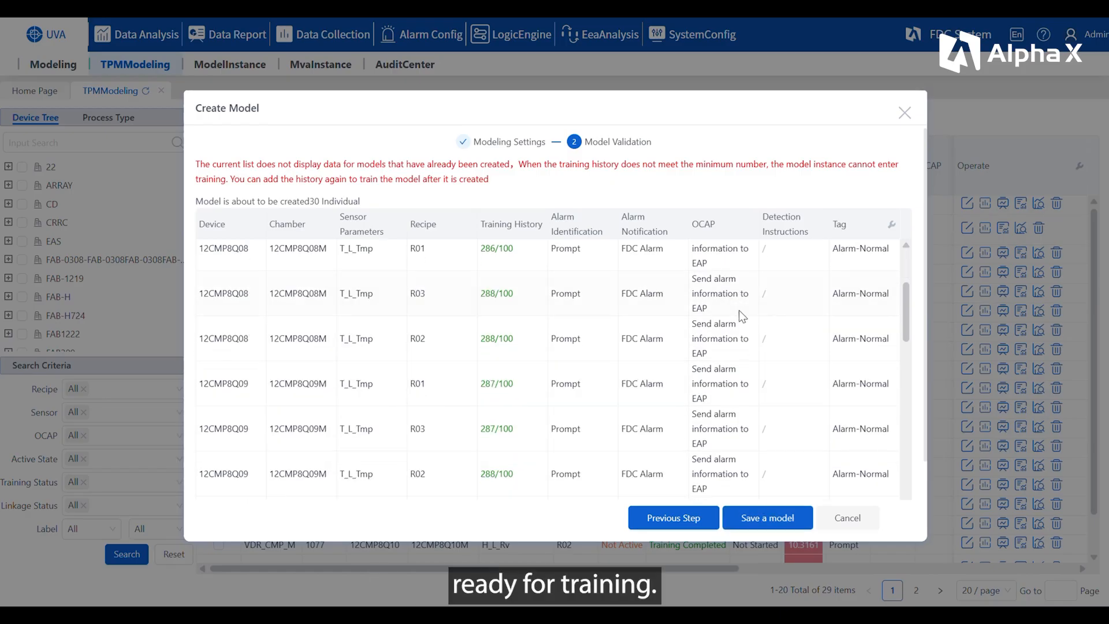
scroll(740, 311, down, 10)
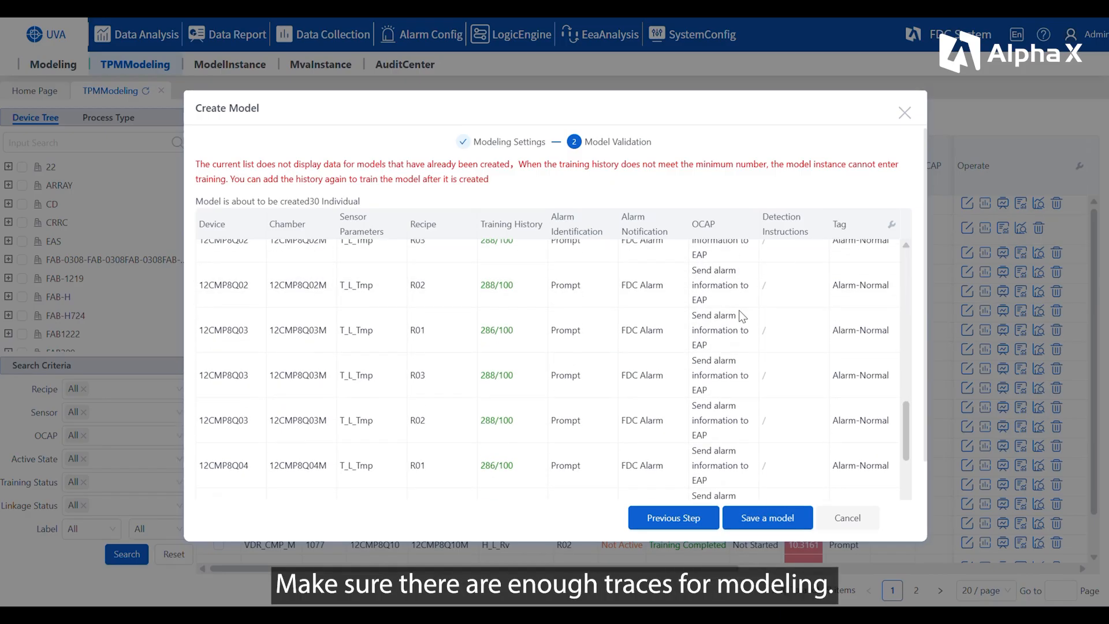
scroll(740, 310, down, 2)
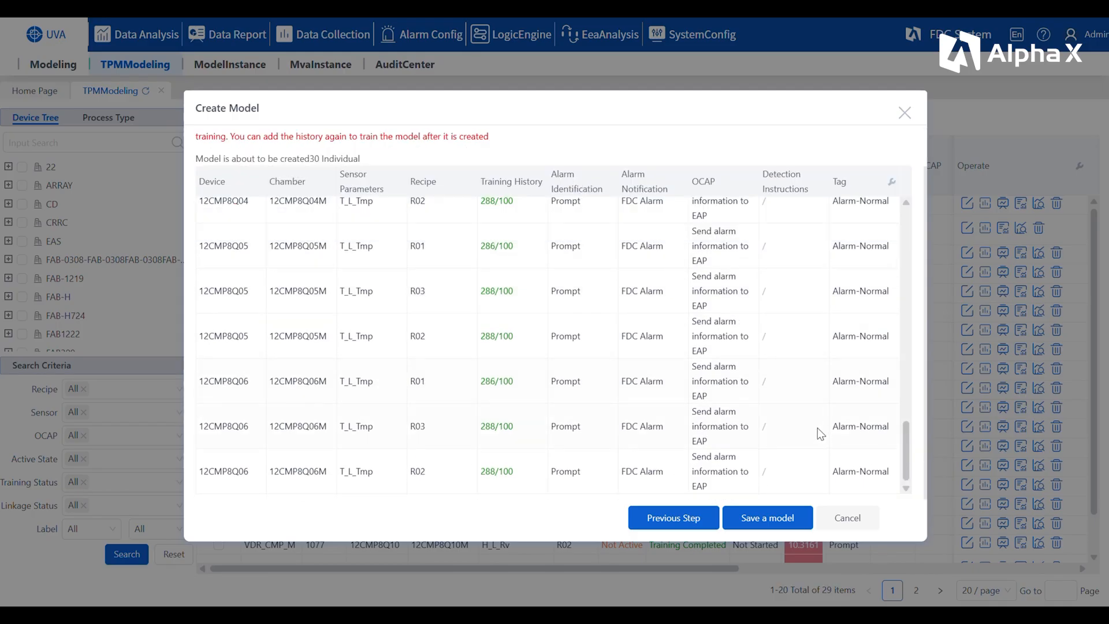
click(762, 523)
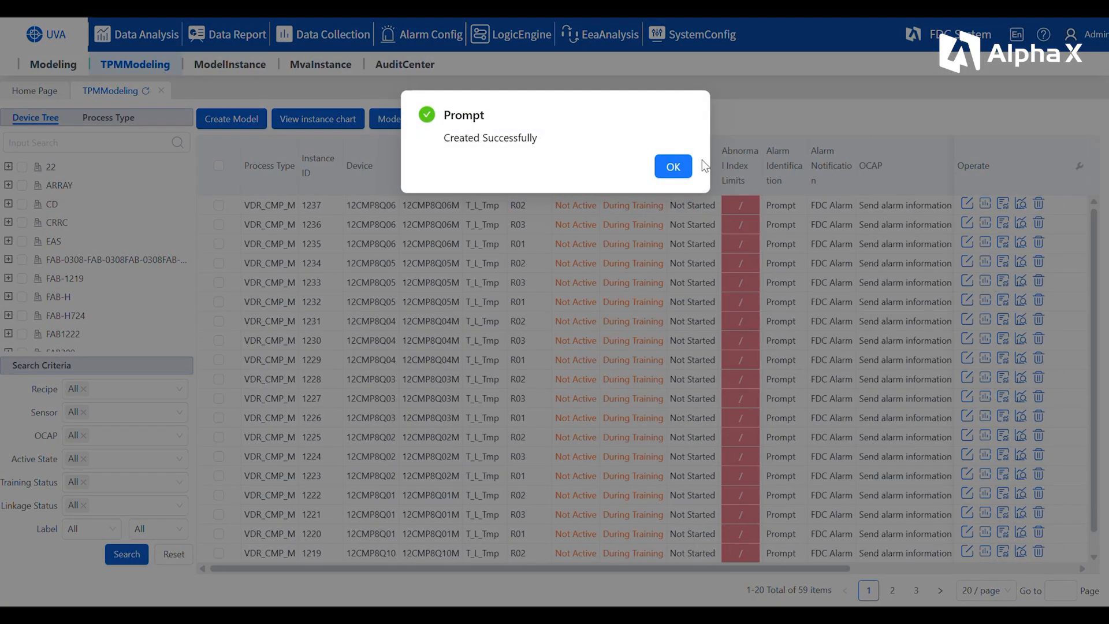
click(671, 168)
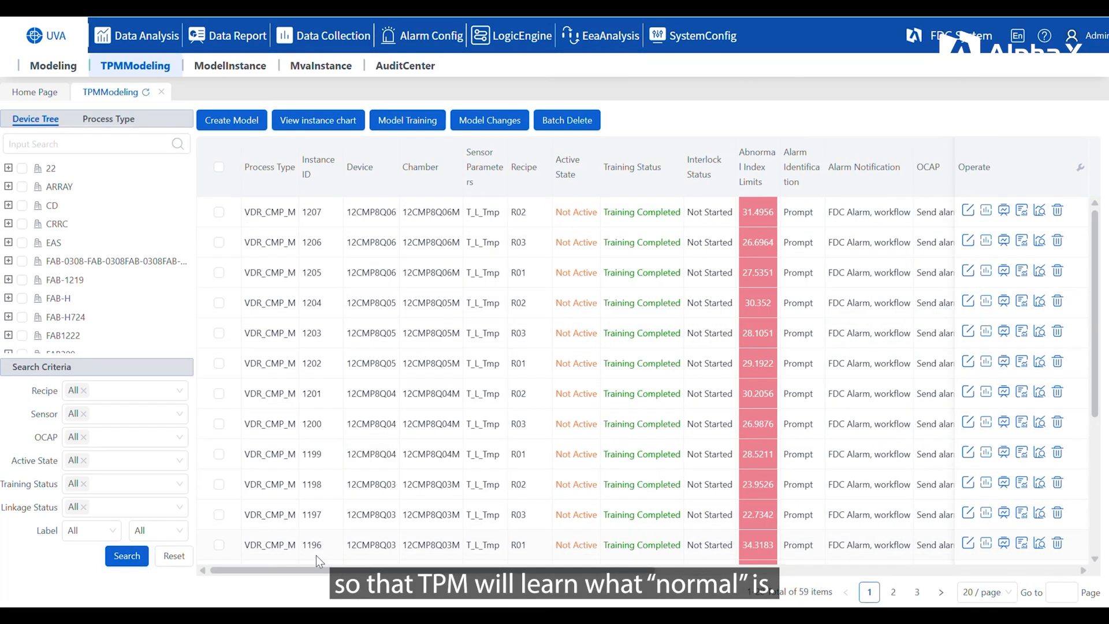
Step: Simulate model instance 1189 (12CMP8Q10, recipe R02) and apply an abnormal index limit of 69.2308
scroll(448, 452, down, 5)
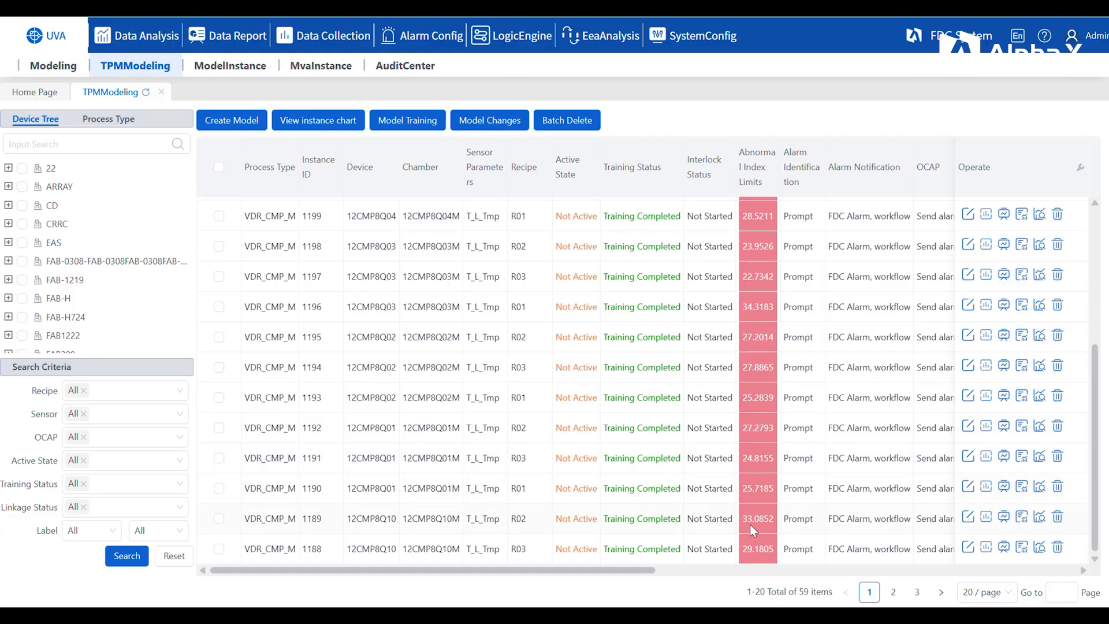
click(1004, 517)
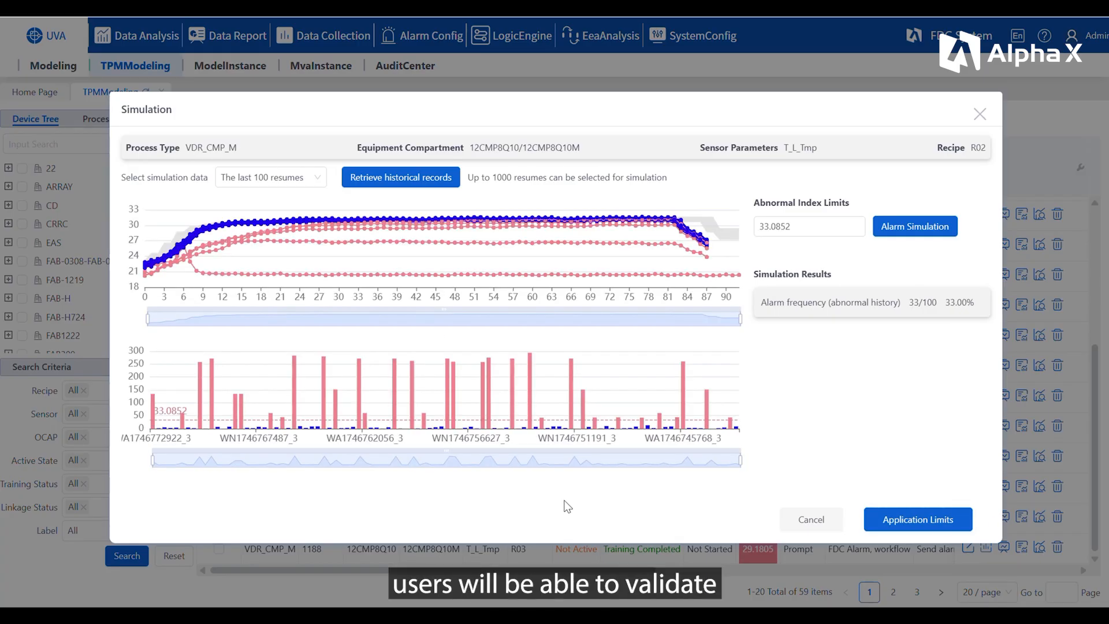
drag(555, 420, 556, 411)
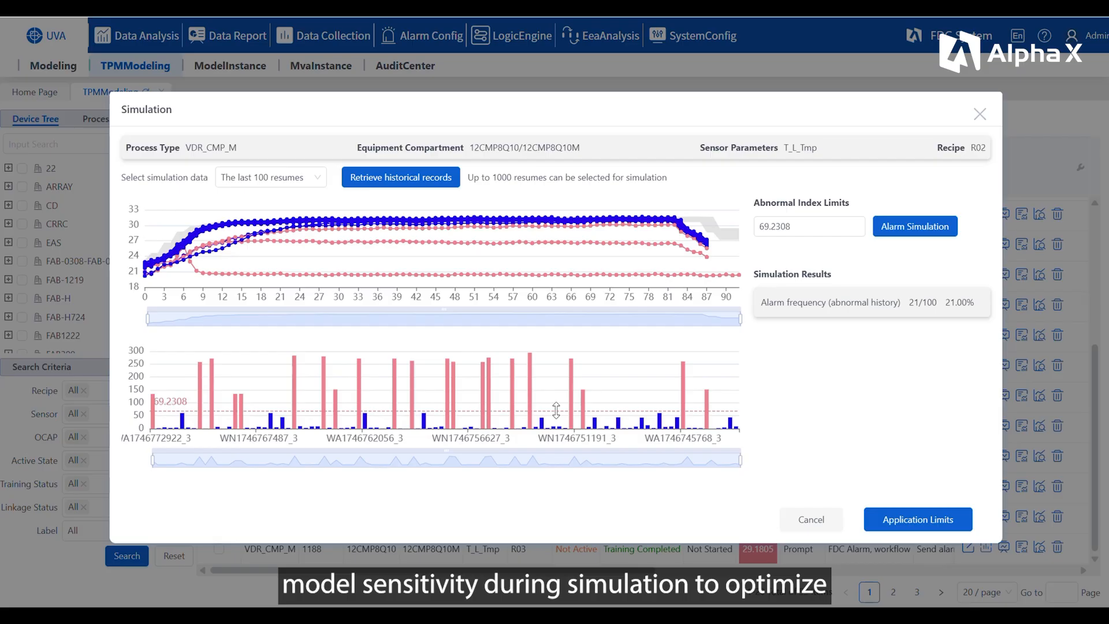
click(912, 520)
Step: View the chart of model instance 1191 and inspect the details of its abnormal runs
click(988, 459)
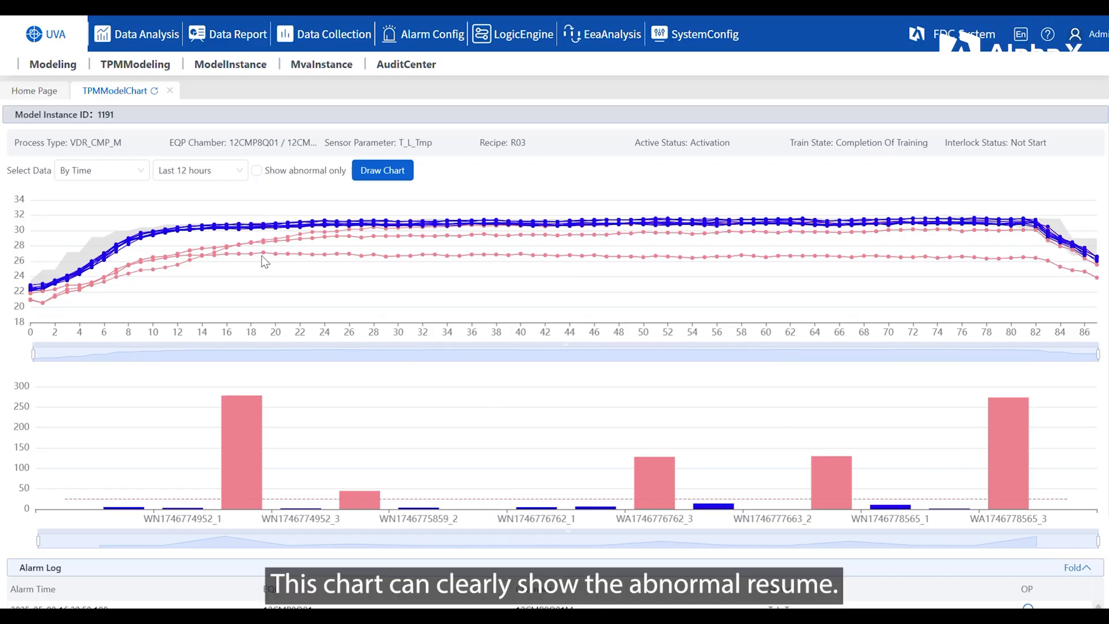
mouse_move(265, 261)
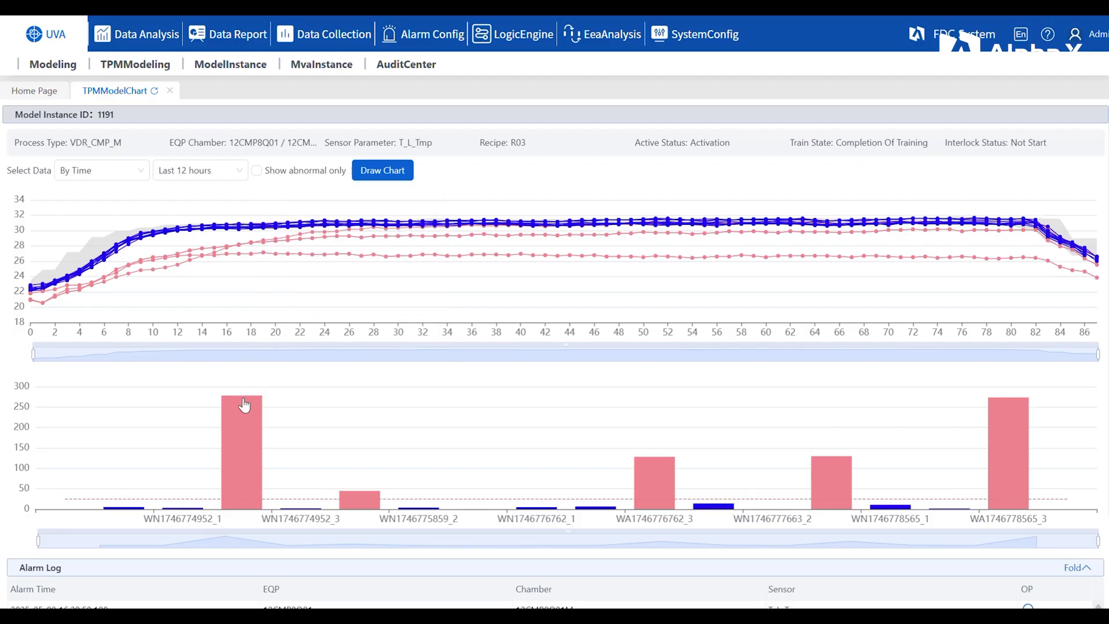
mouse_move(237, 447)
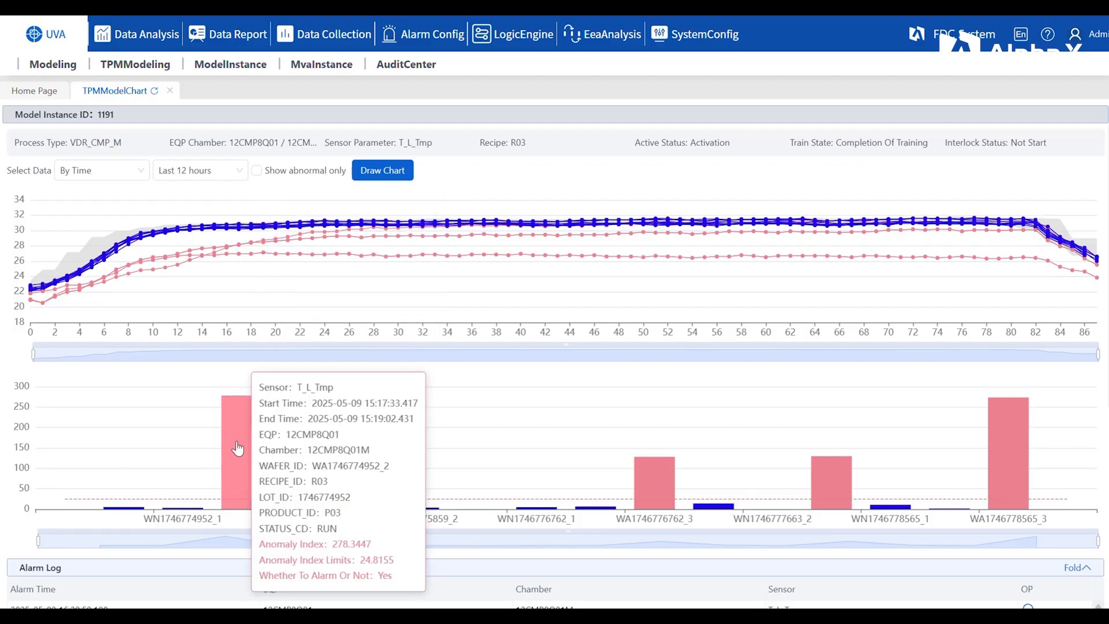
mouse_move(412, 513)
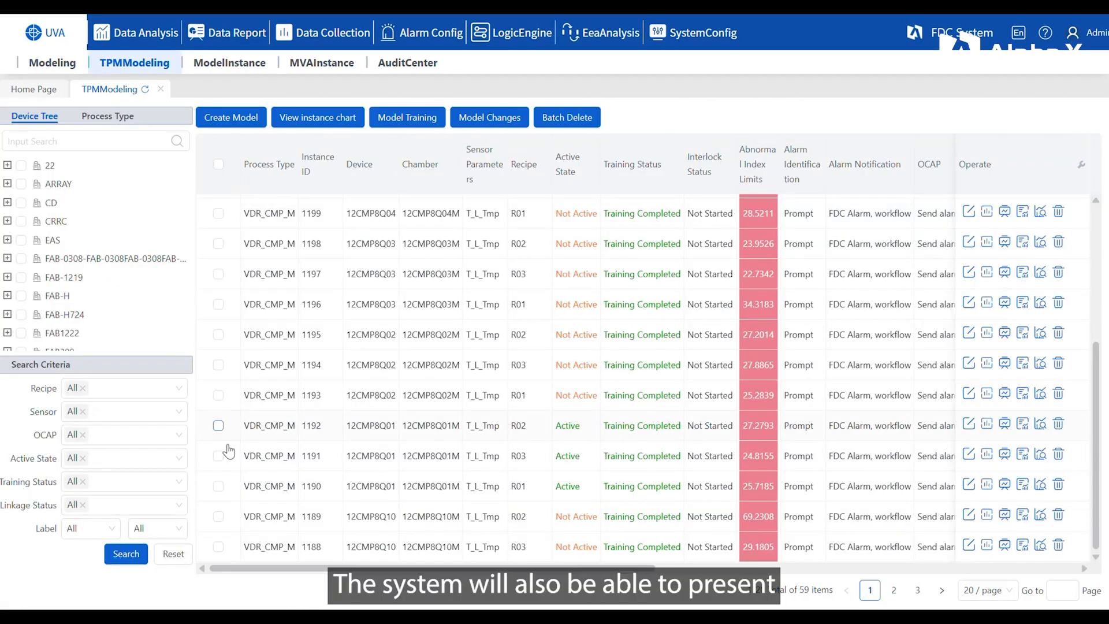
Step: View the charts of model instances 1192, 1191 and 1190 together and inspect the abnormal runs in each
click(218, 425)
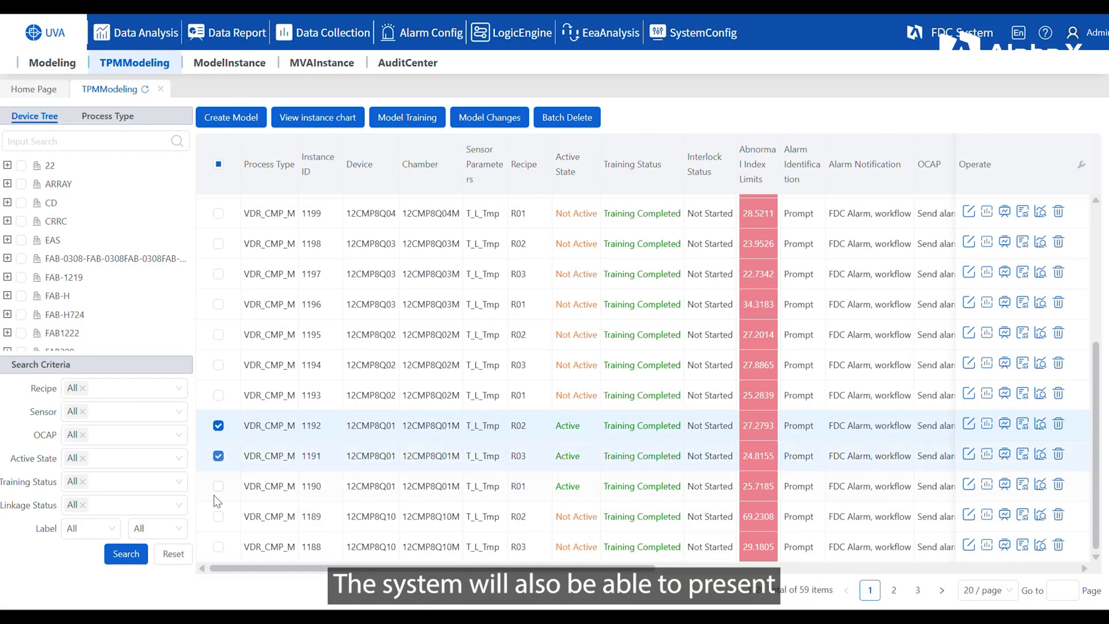
click(218, 486)
click(319, 117)
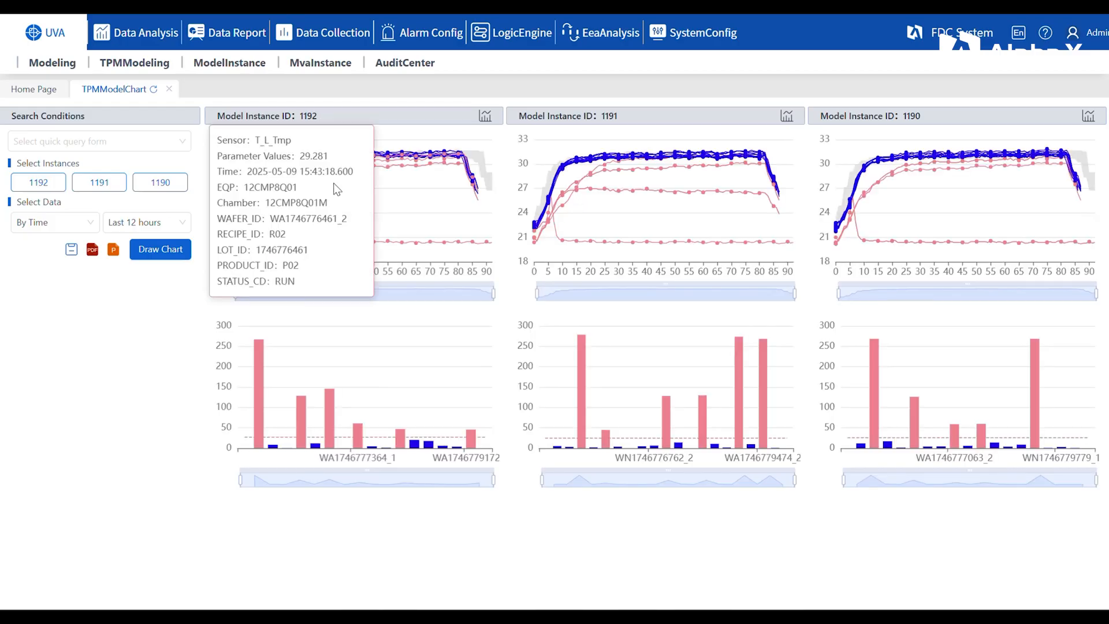
mouse_move(333, 175)
mouse_move(263, 385)
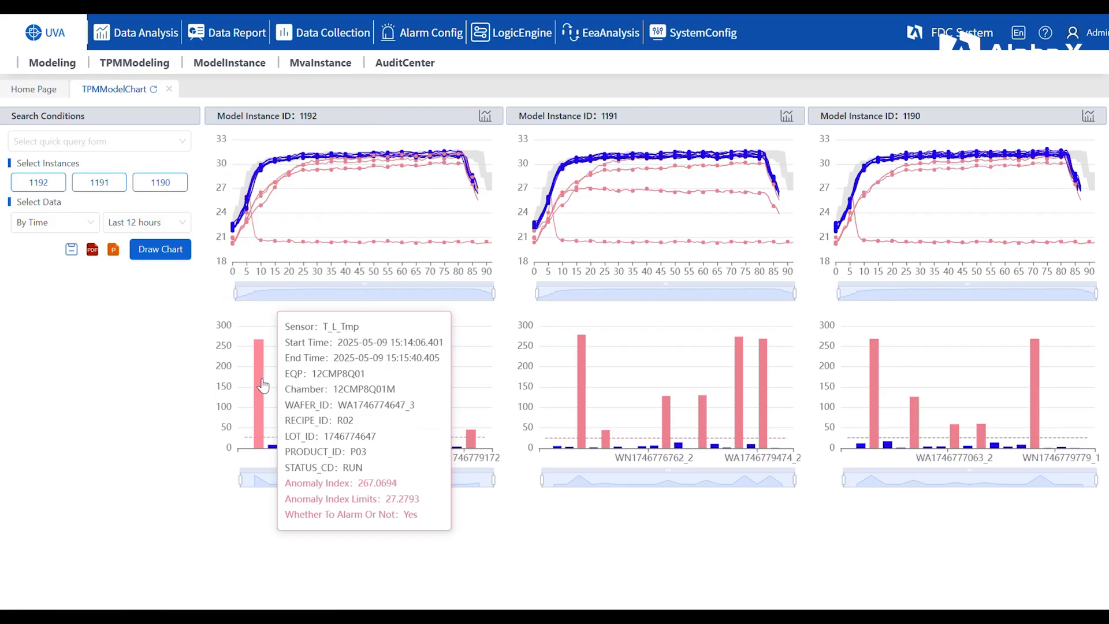
mouse_move(584, 408)
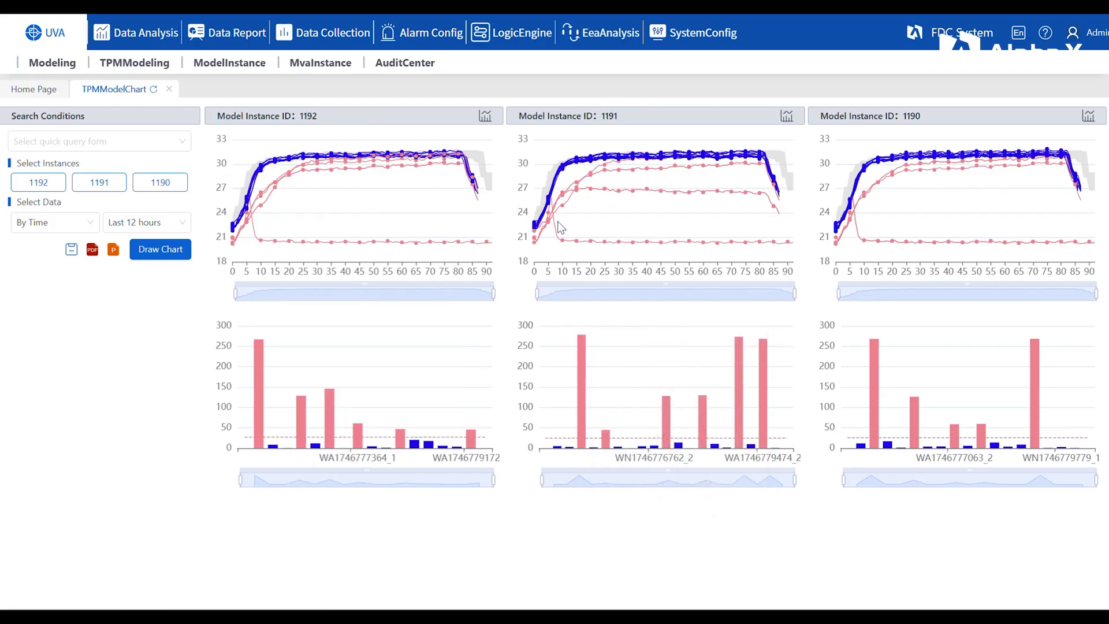
mouse_move(550, 227)
mouse_move(851, 227)
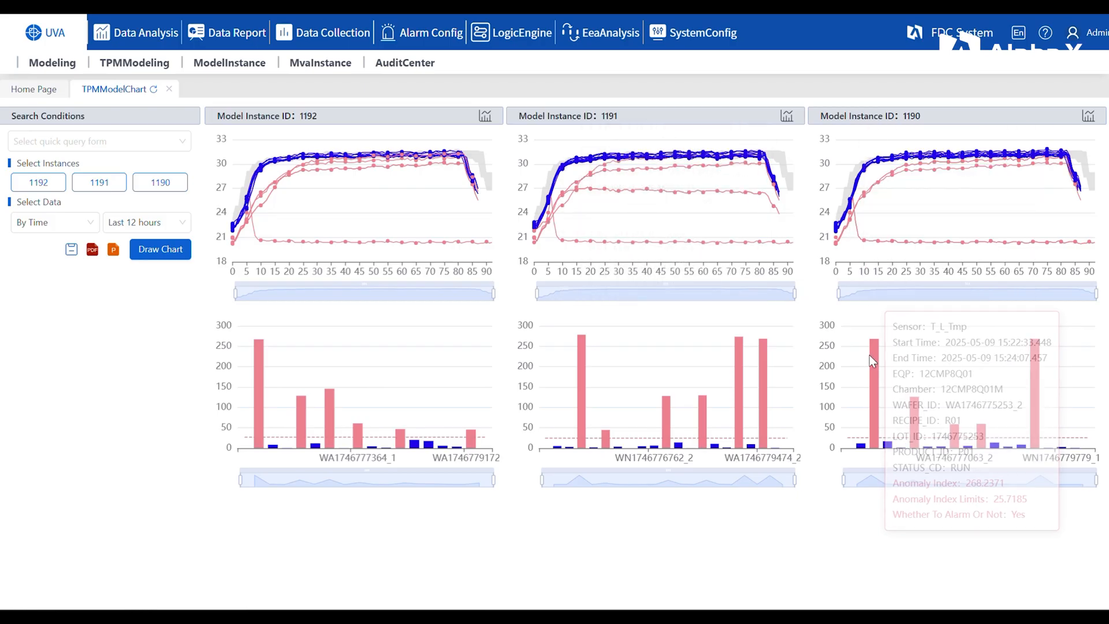
mouse_move(873, 360)
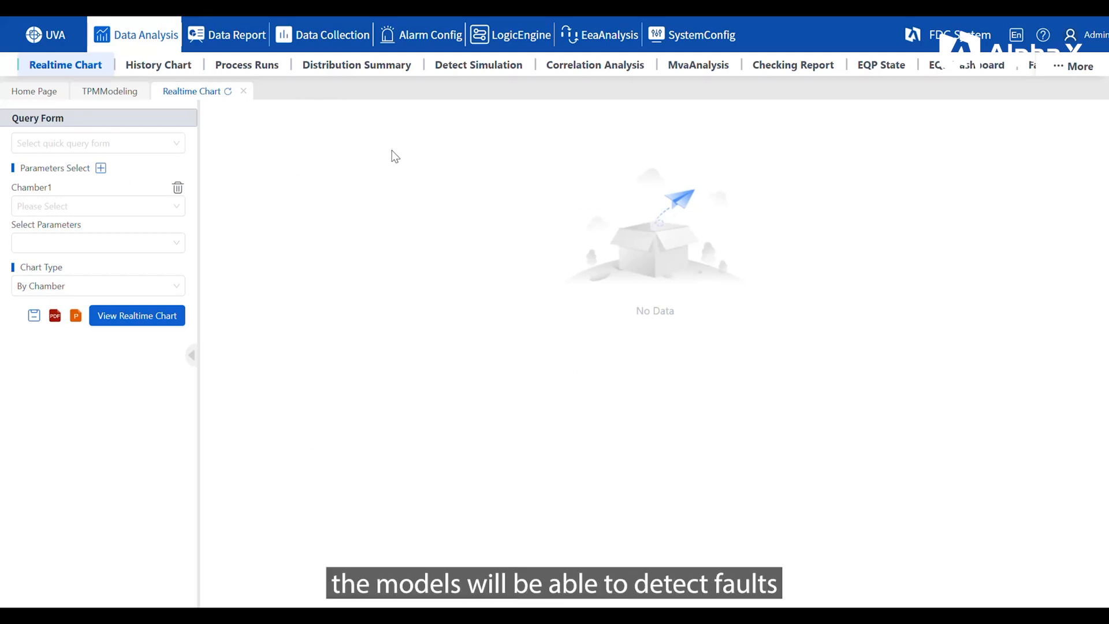
Step: Load the 12CMP8Q01M quick query in the realtime chart and set its SPEC to T_L_Tmp
click(119, 142)
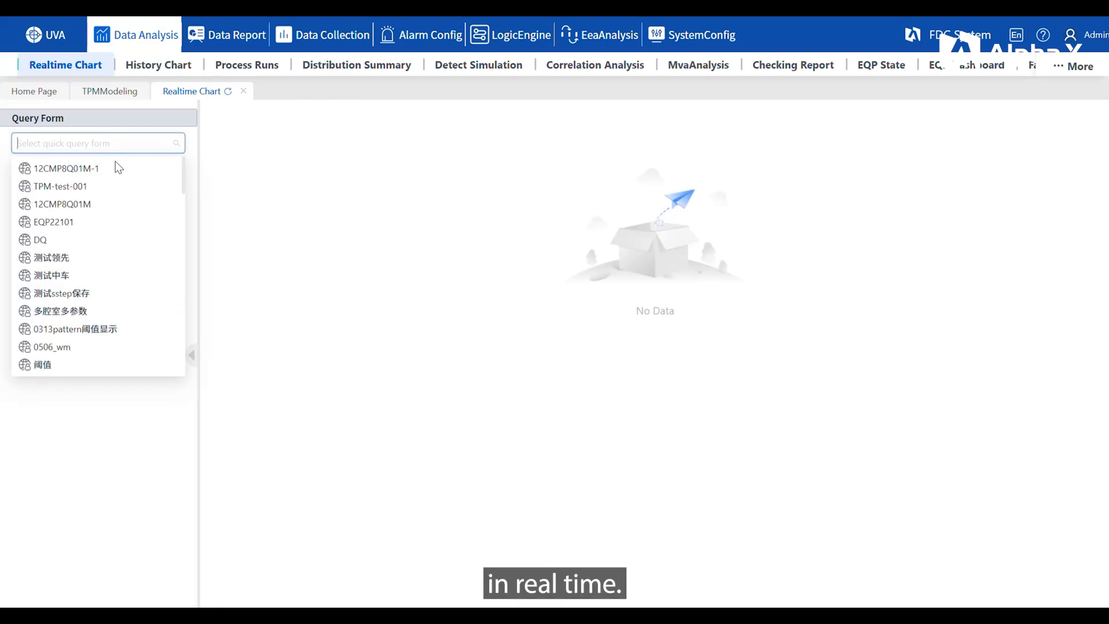
click(85, 205)
click(280, 176)
click(267, 221)
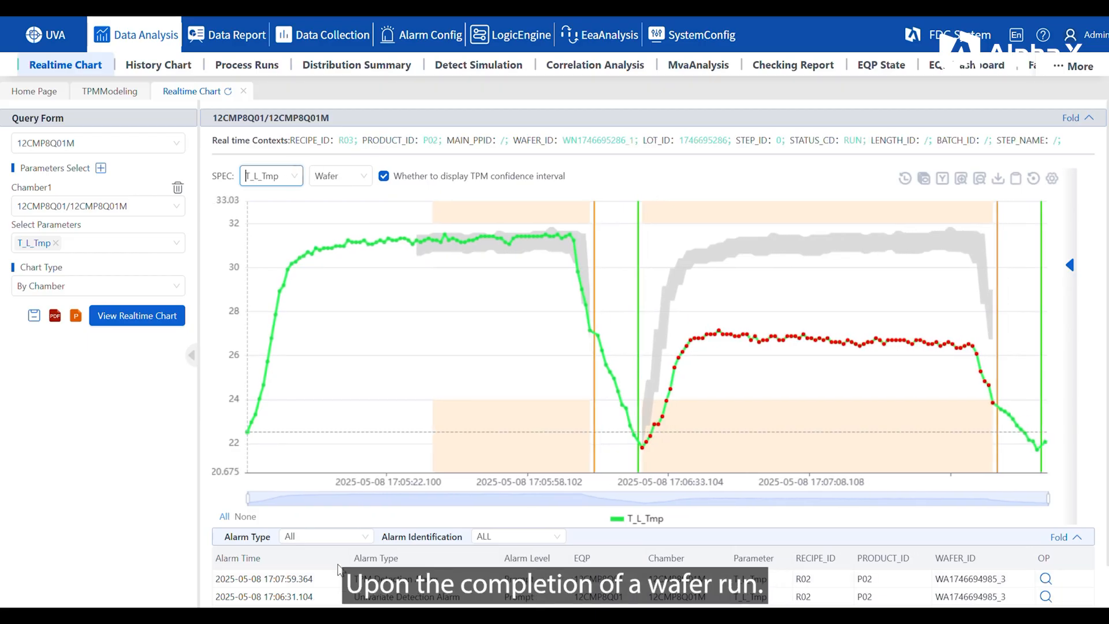
Step: Filter the realtime chart's alarm list by alarm type and open the details of its first alarm
click(347, 537)
click(324, 513)
click(1032, 580)
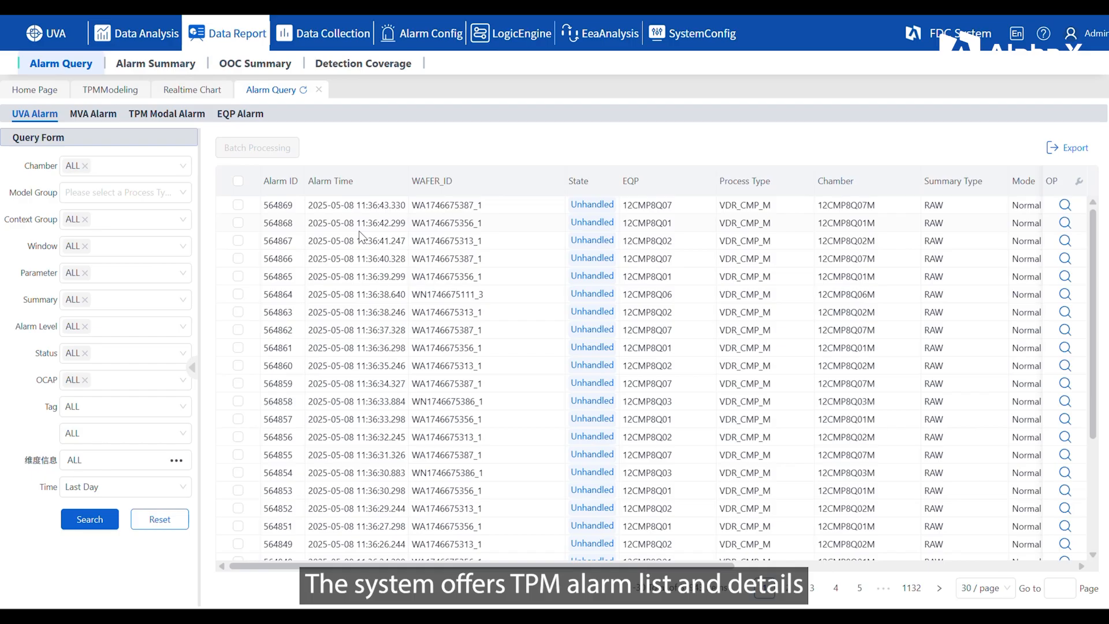
click(170, 118)
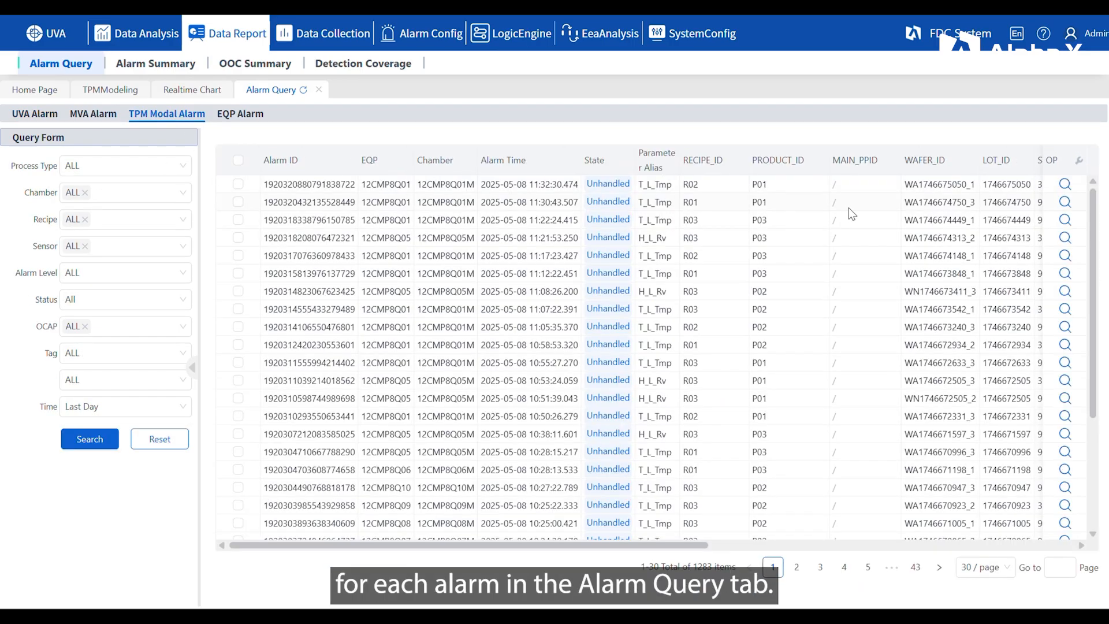
click(1064, 220)
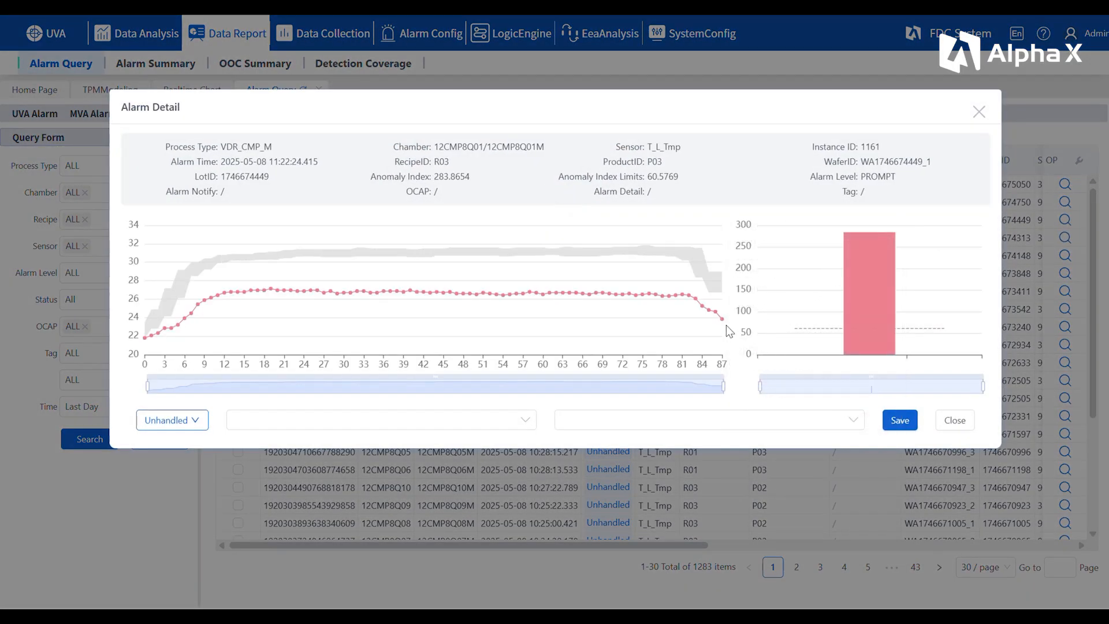
mouse_move(716, 315)
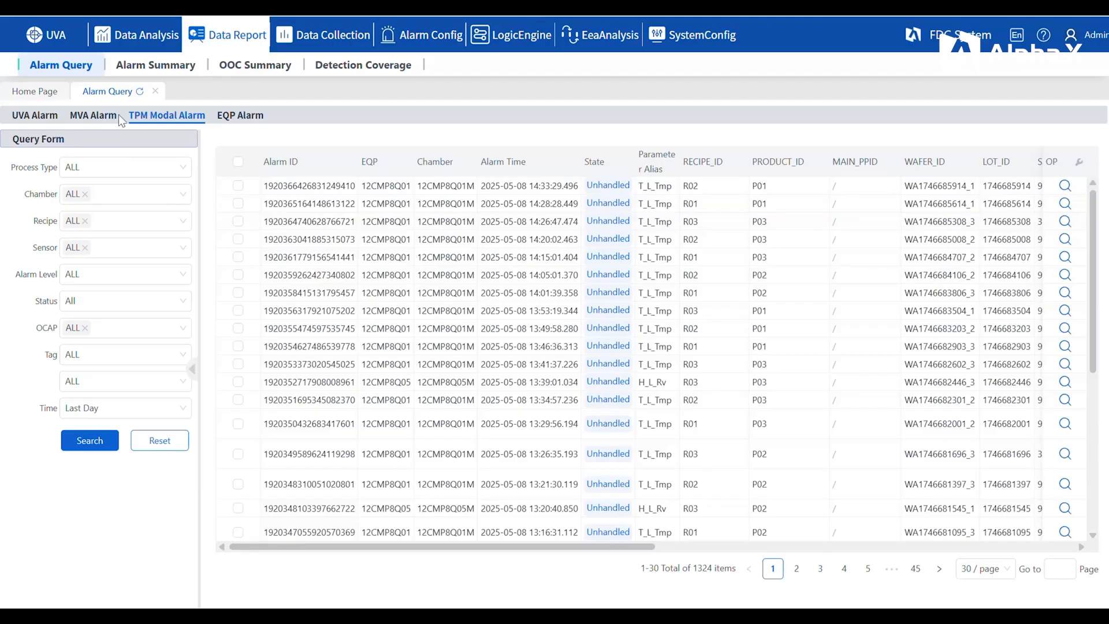
Step: Open the TPM modal alarm summary and examine the chamber analysis charts and tables
click(145, 67)
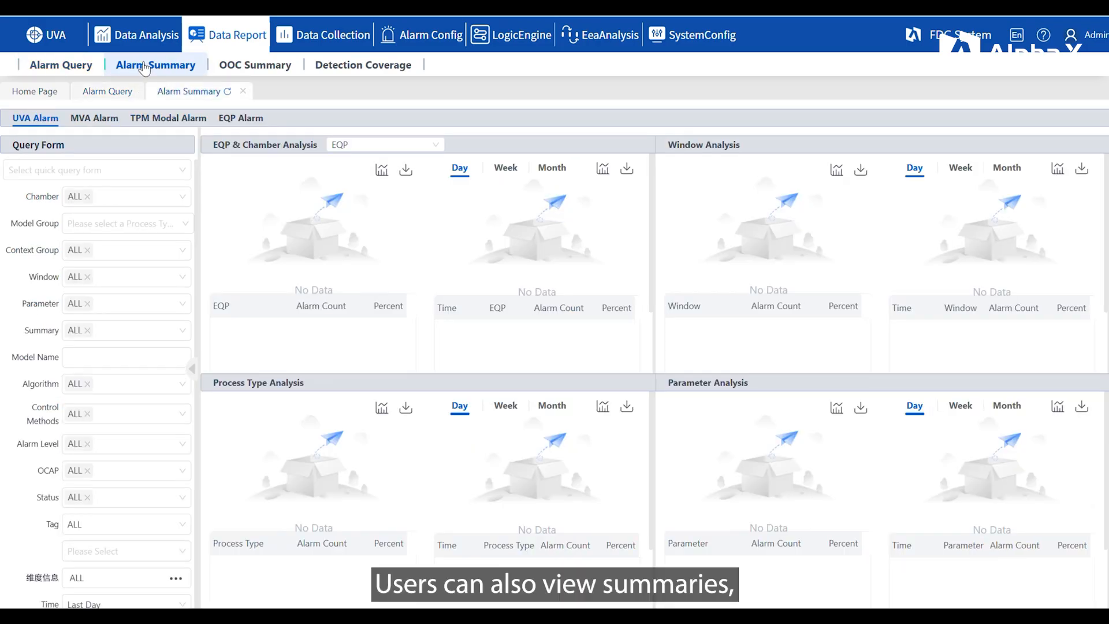
click(168, 119)
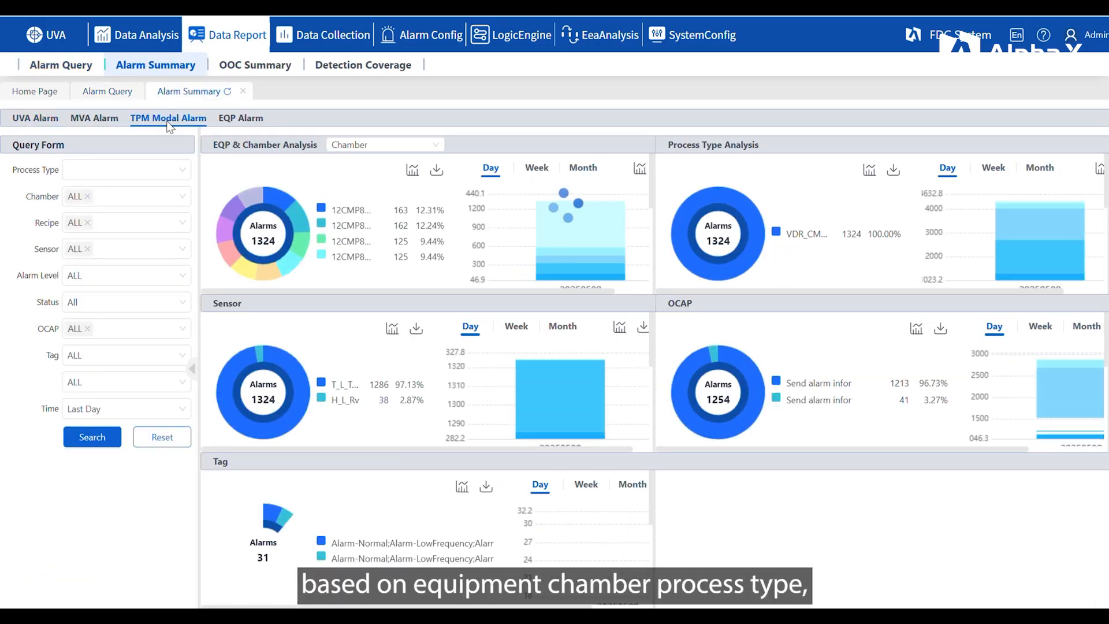
mouse_move(305, 252)
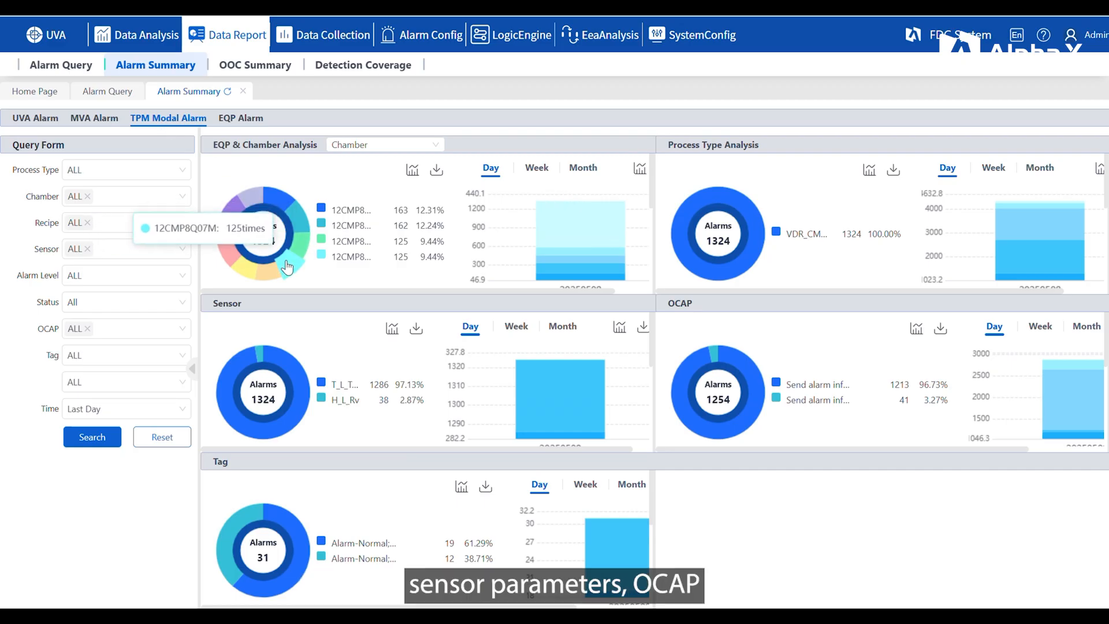
mouse_move(577, 250)
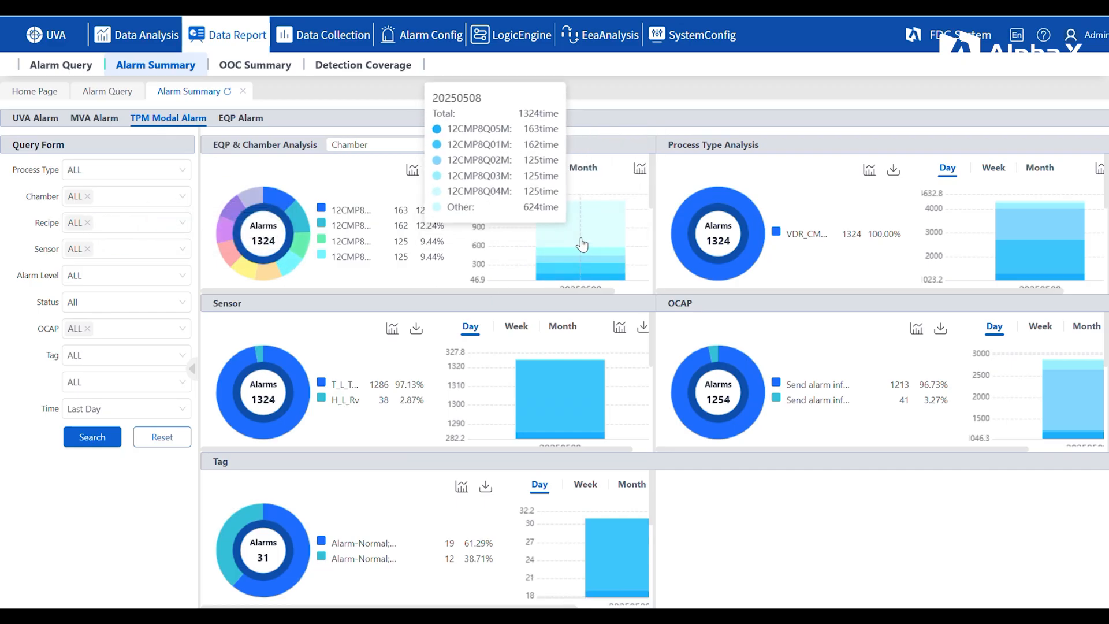
scroll(414, 271, down, 3)
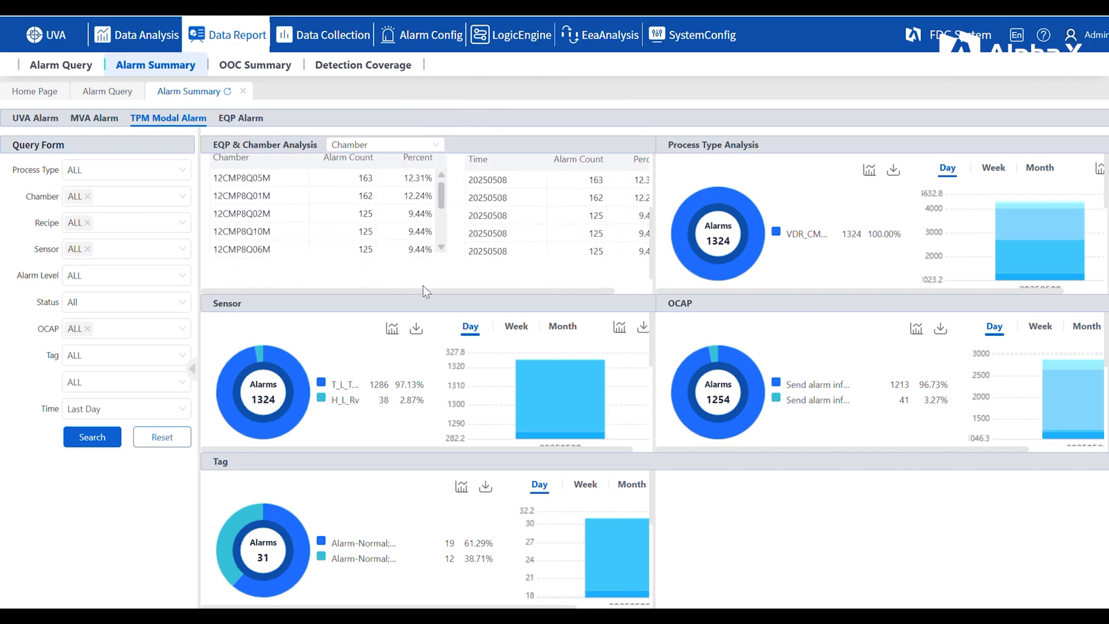
drag(415, 289, 505, 290)
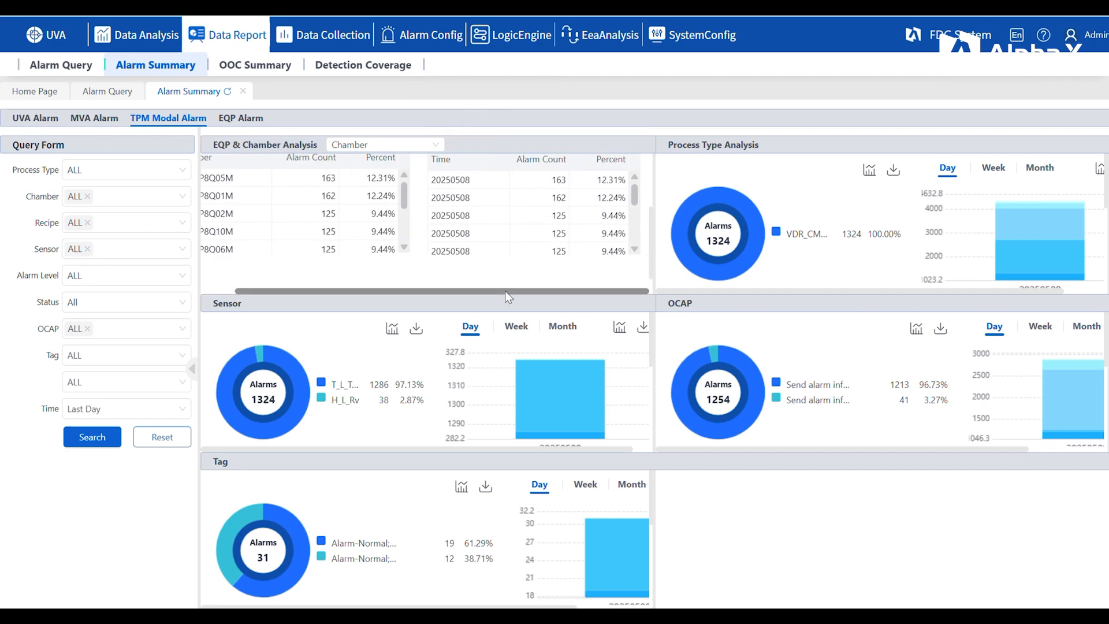
scroll(506, 277, up, 3)
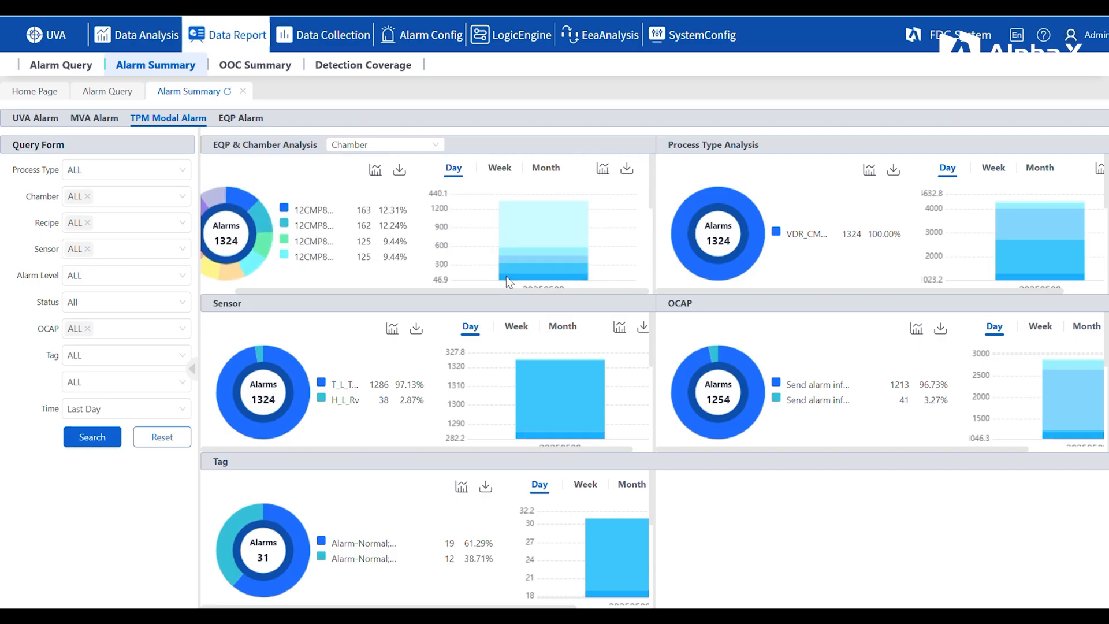
Step: Examine the process type, OCAP and tag breakdowns in the TPM modal alarm summary
mouse_move(750, 260)
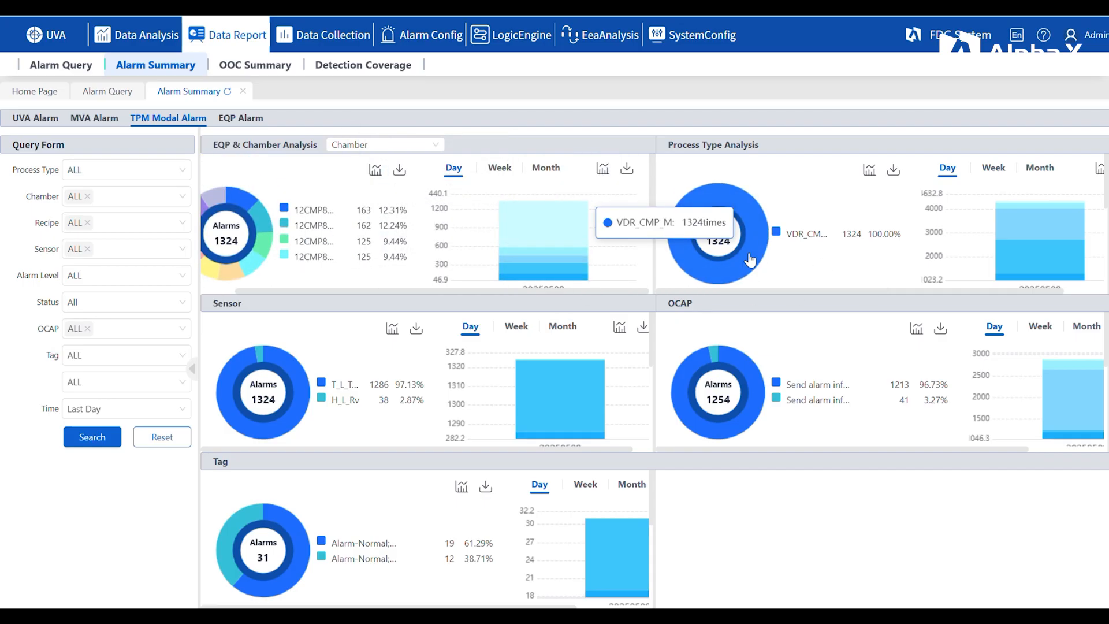
mouse_move(1042, 256)
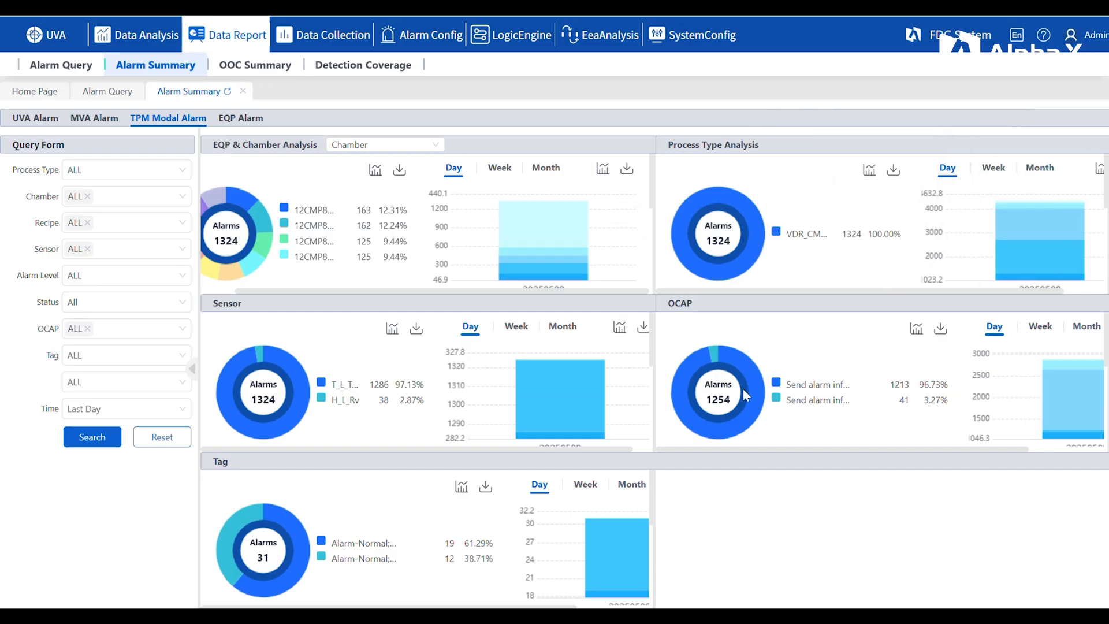
mouse_move(754, 397)
scroll(387, 473, down, 3)
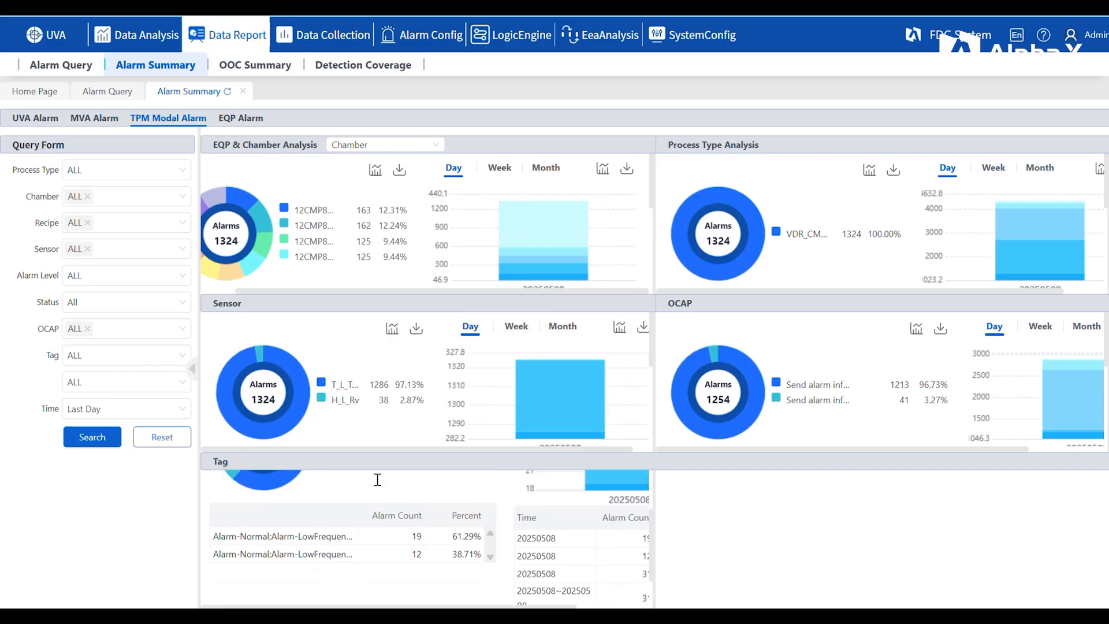
scroll(376, 480, up, 3)
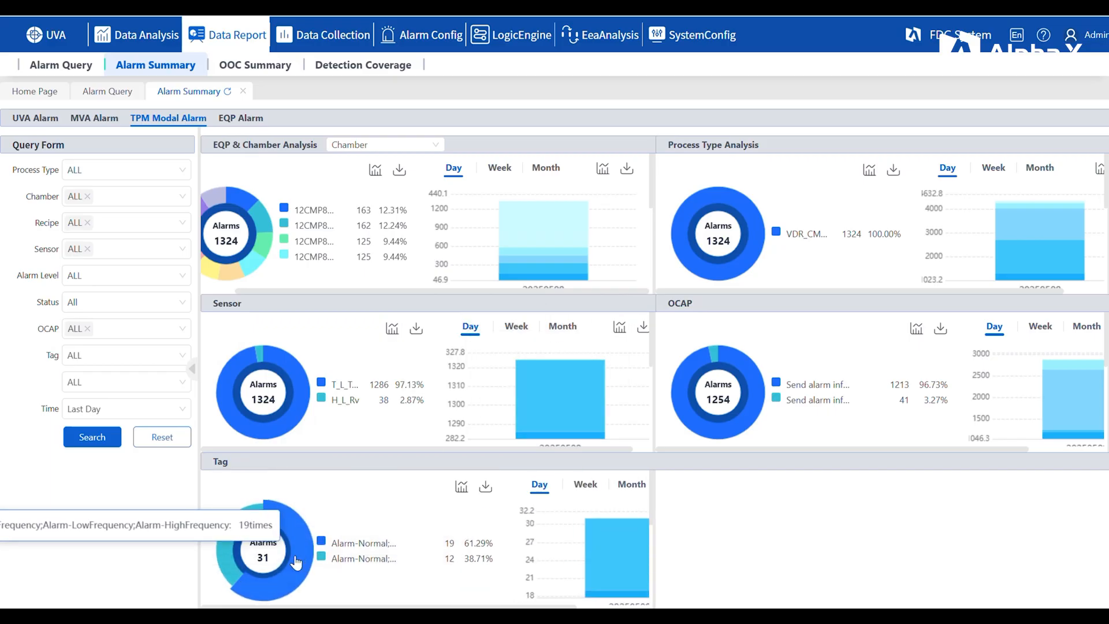
mouse_move(613, 560)
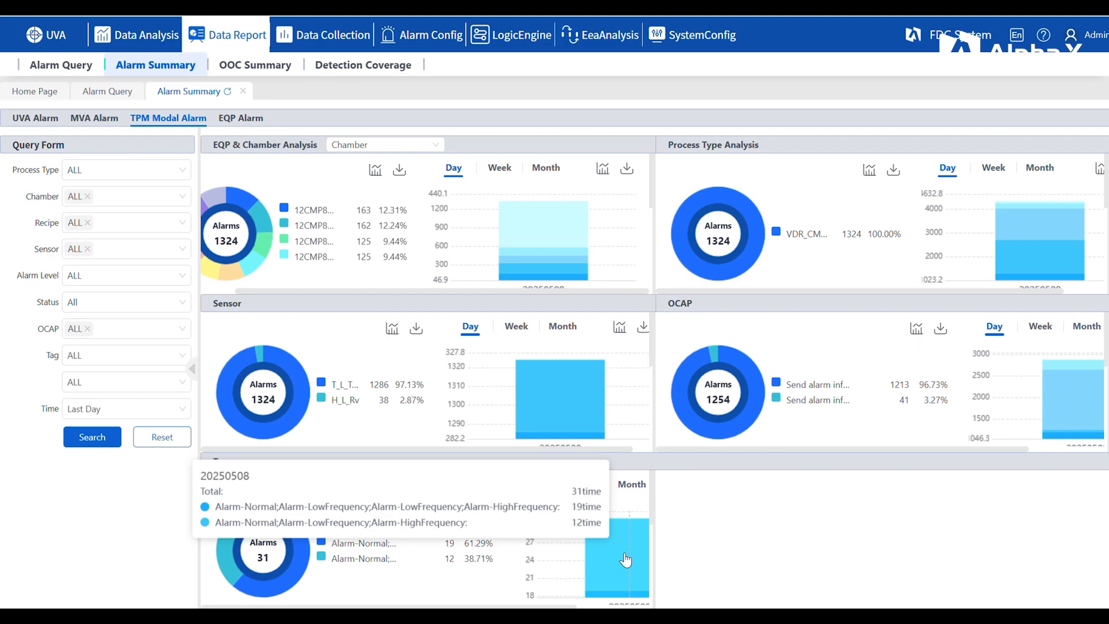
mouse_move(530, 53)
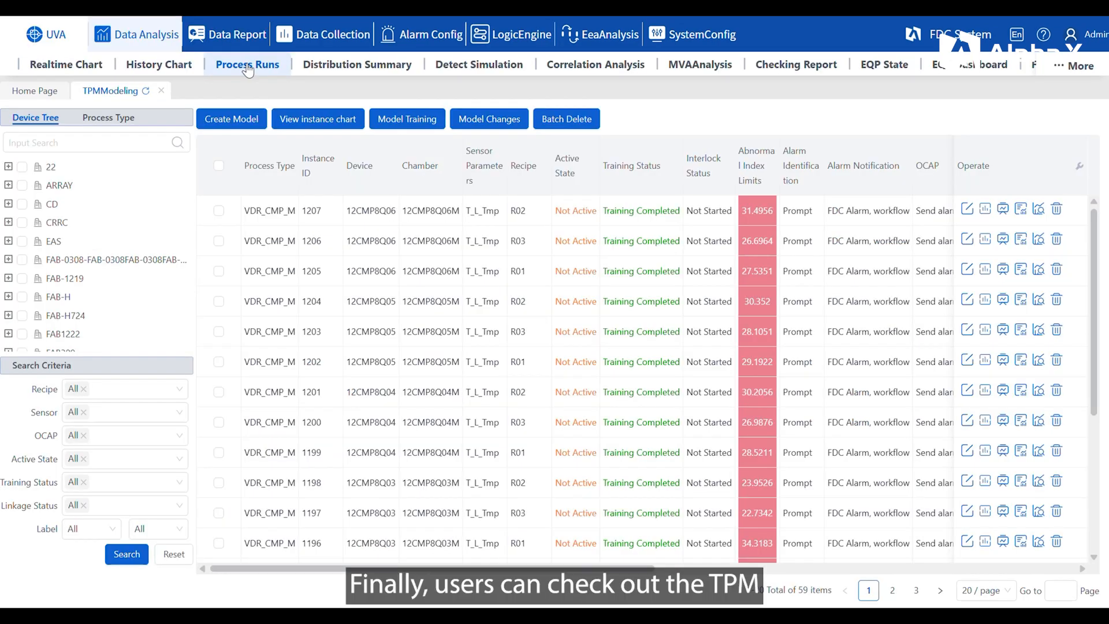
Step: Search the process runs of chamber 12CMP8Q01M from the last 12 hours
click(248, 70)
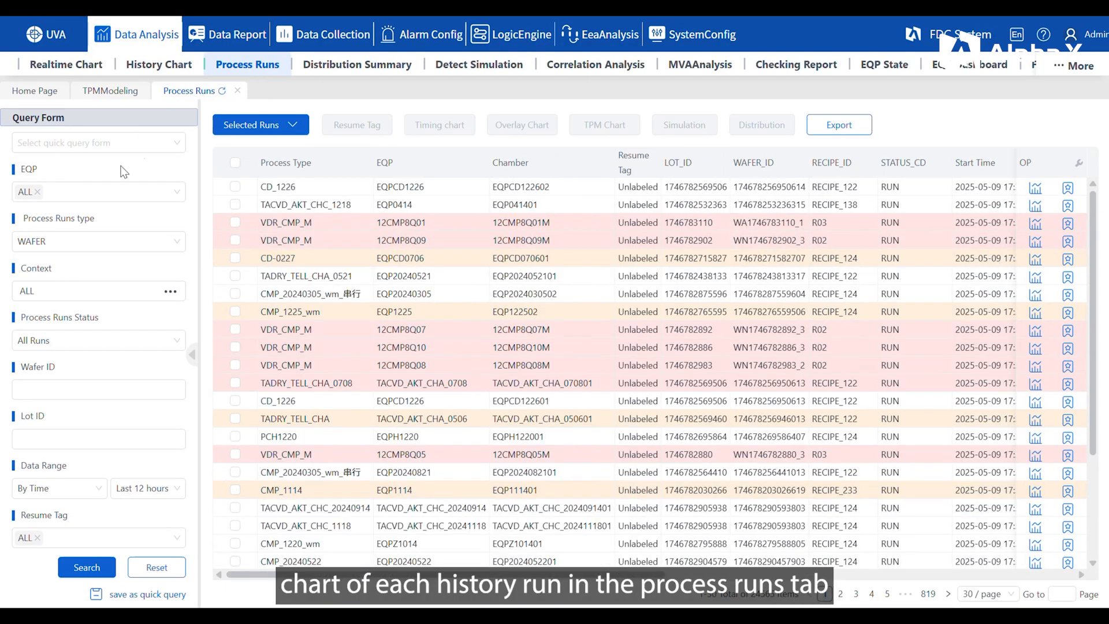
click(56, 192)
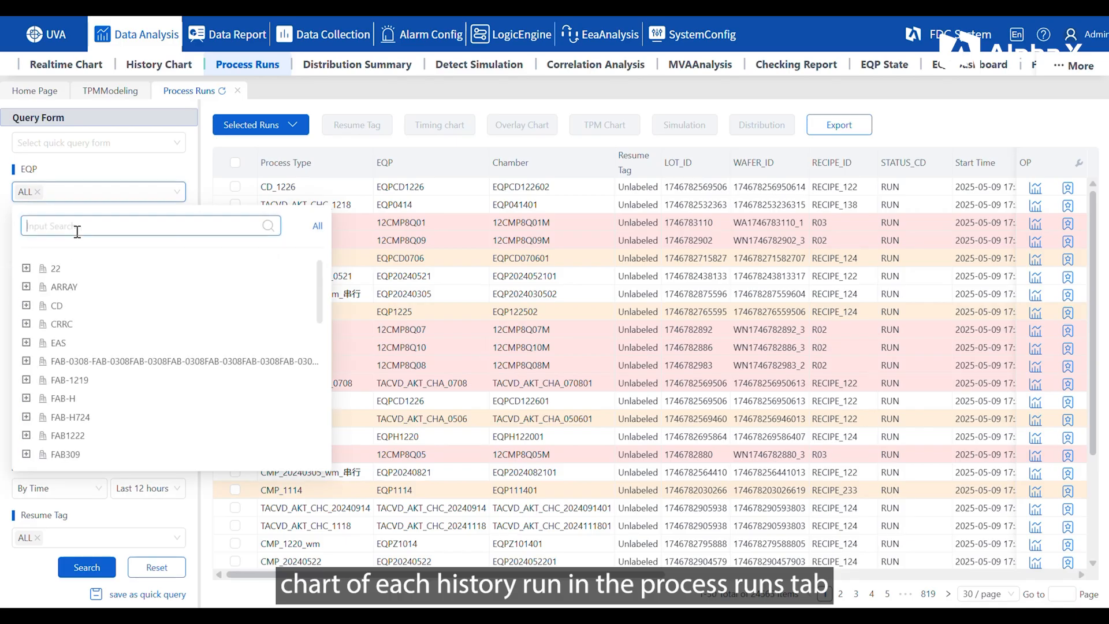
text(12CMP8Q01)
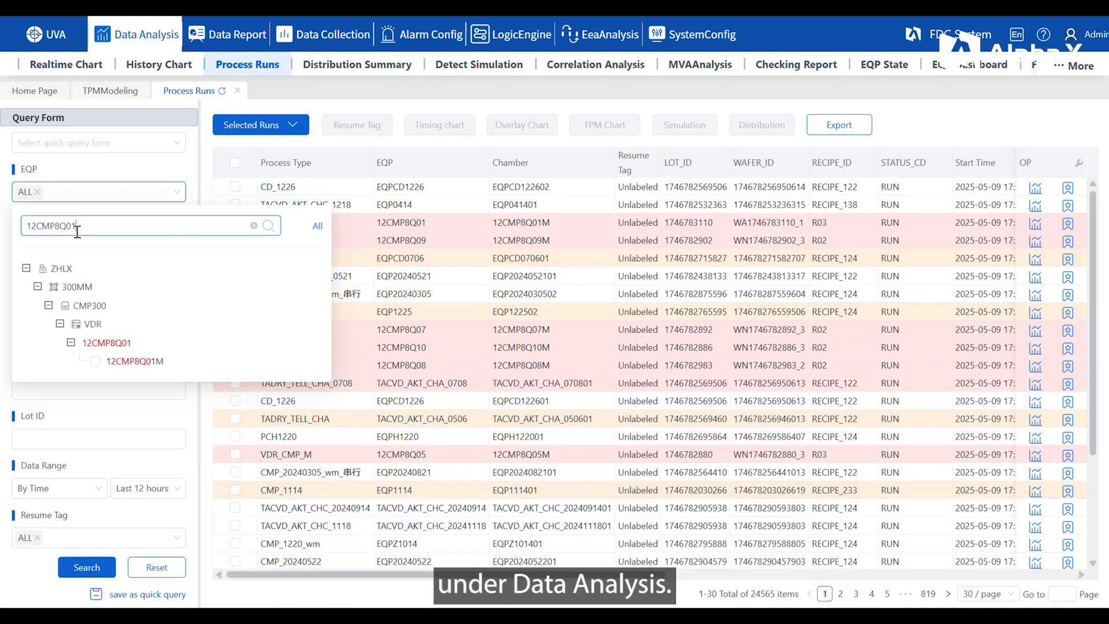
click(95, 361)
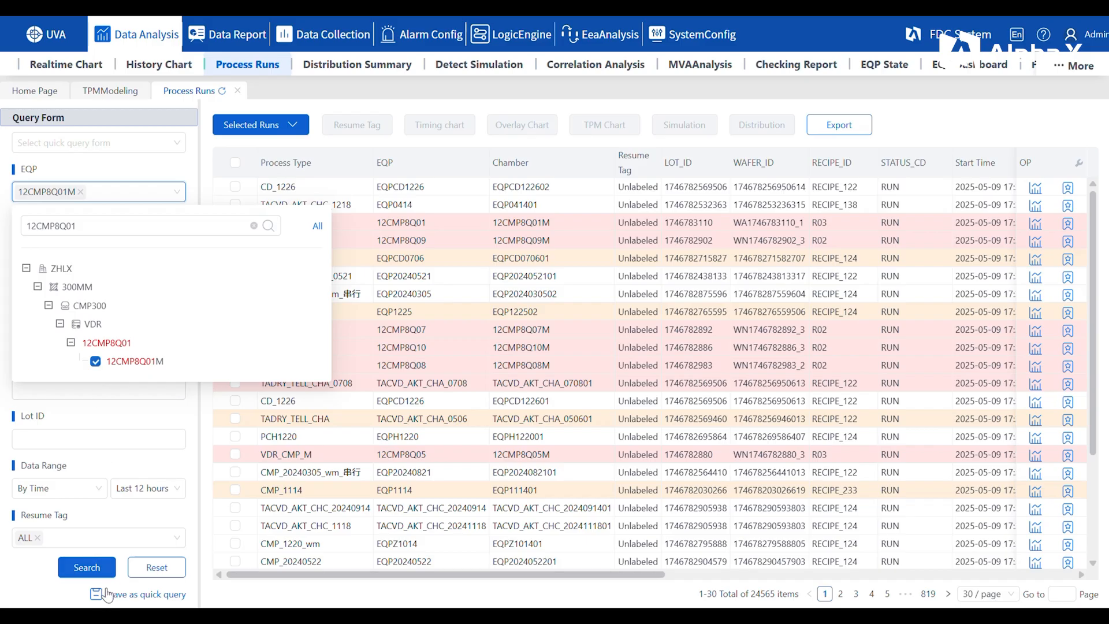
click(87, 568)
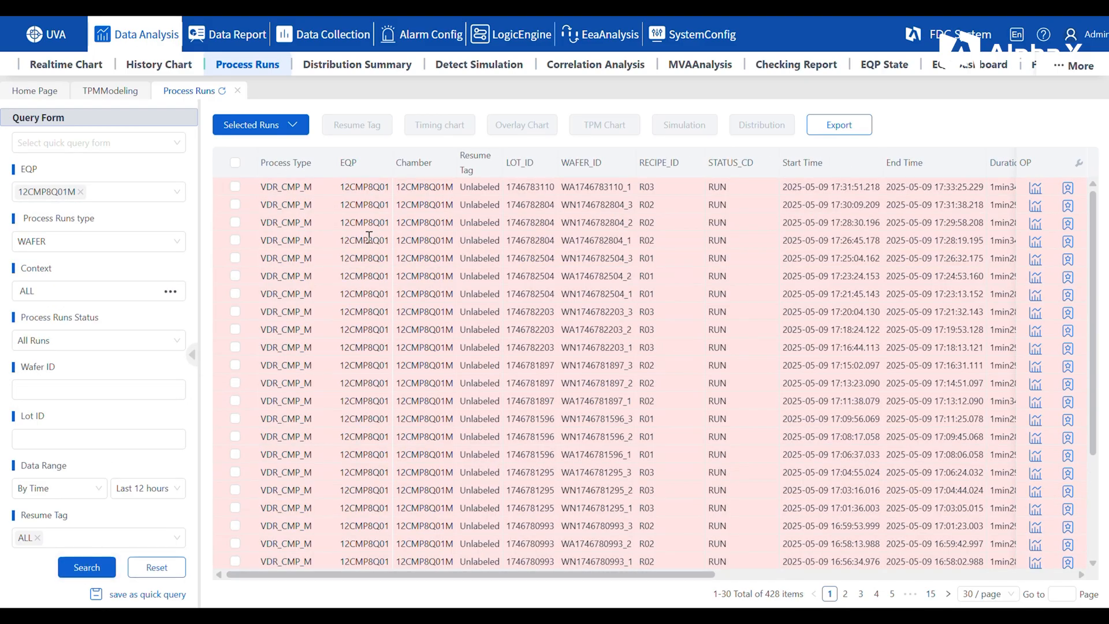
click(234, 205)
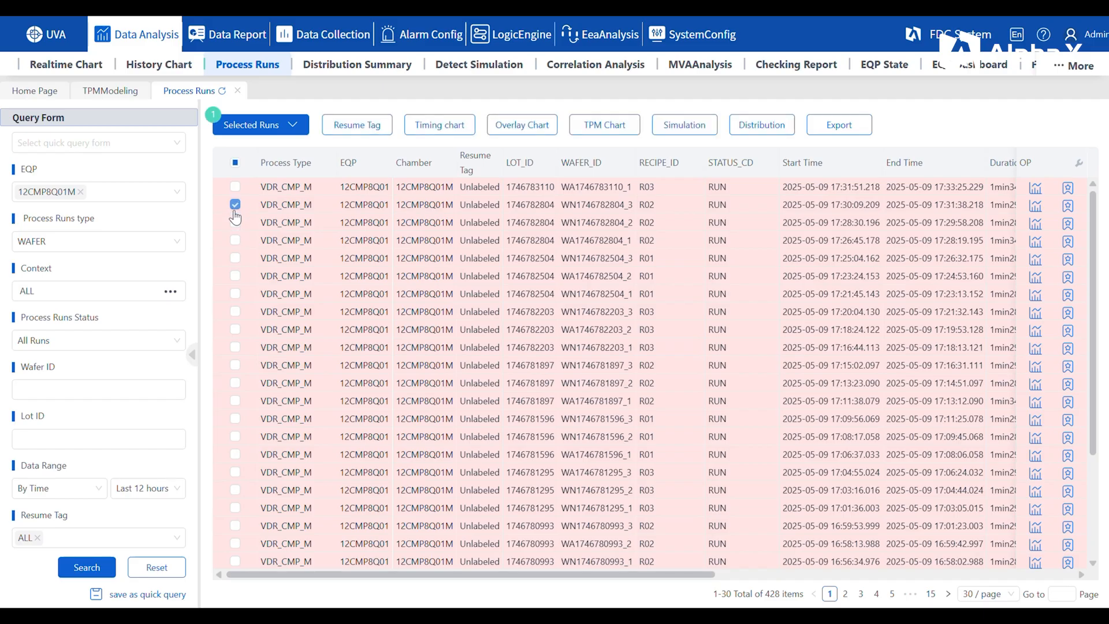
click(234, 224)
click(602, 126)
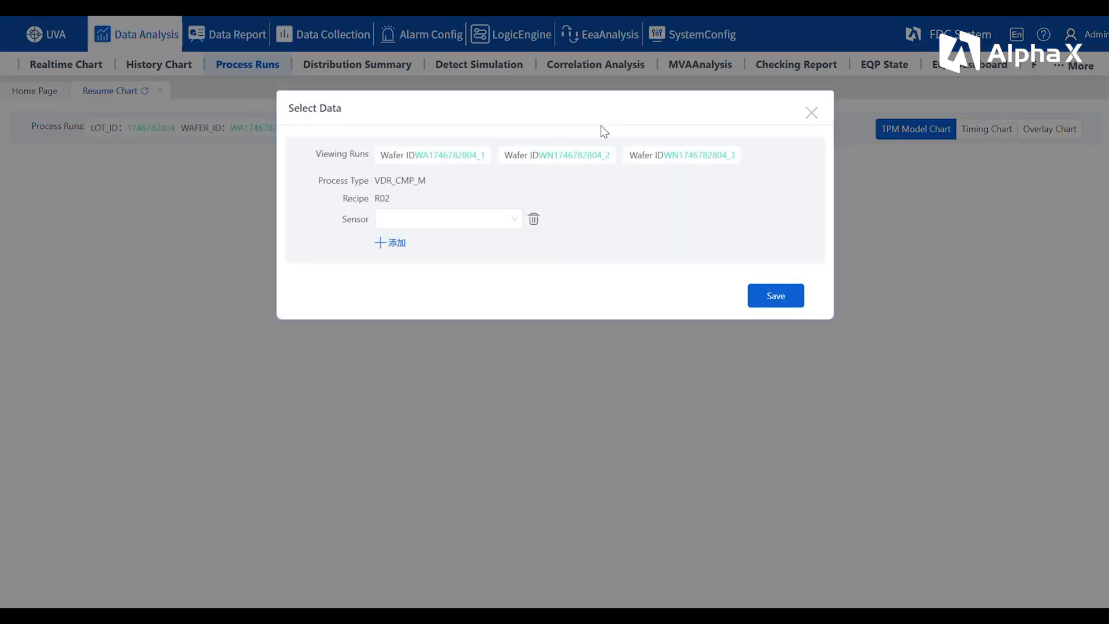
Step: Display the TPM chart of sensor T_L_Tmp for the selected runs and inspect their traces and anomaly index bars
click(425, 217)
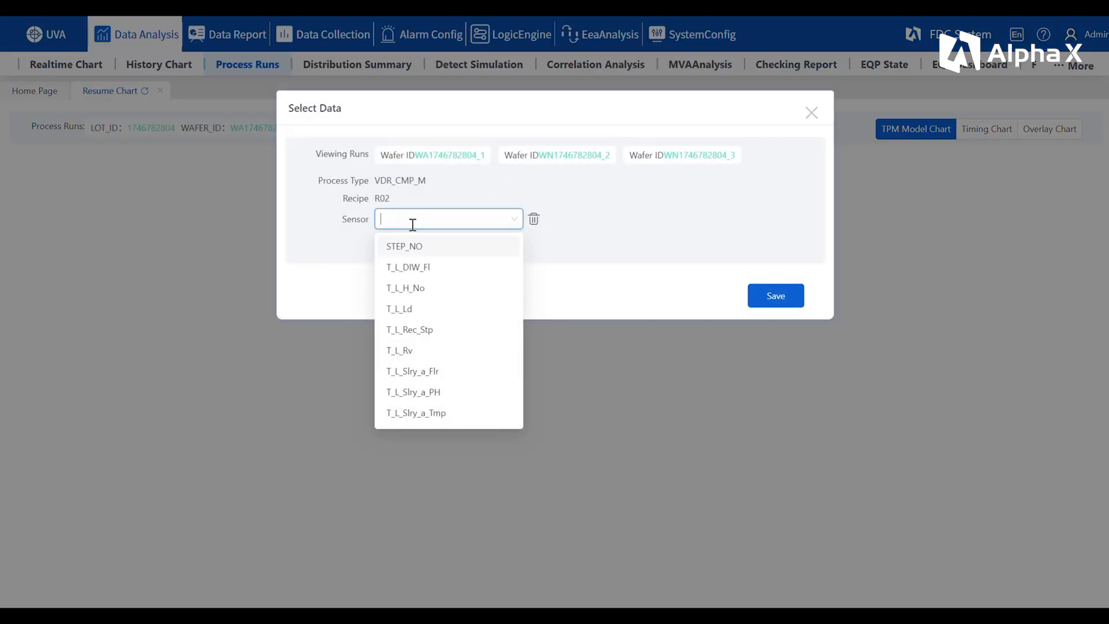
click(413, 224)
text(tmp)
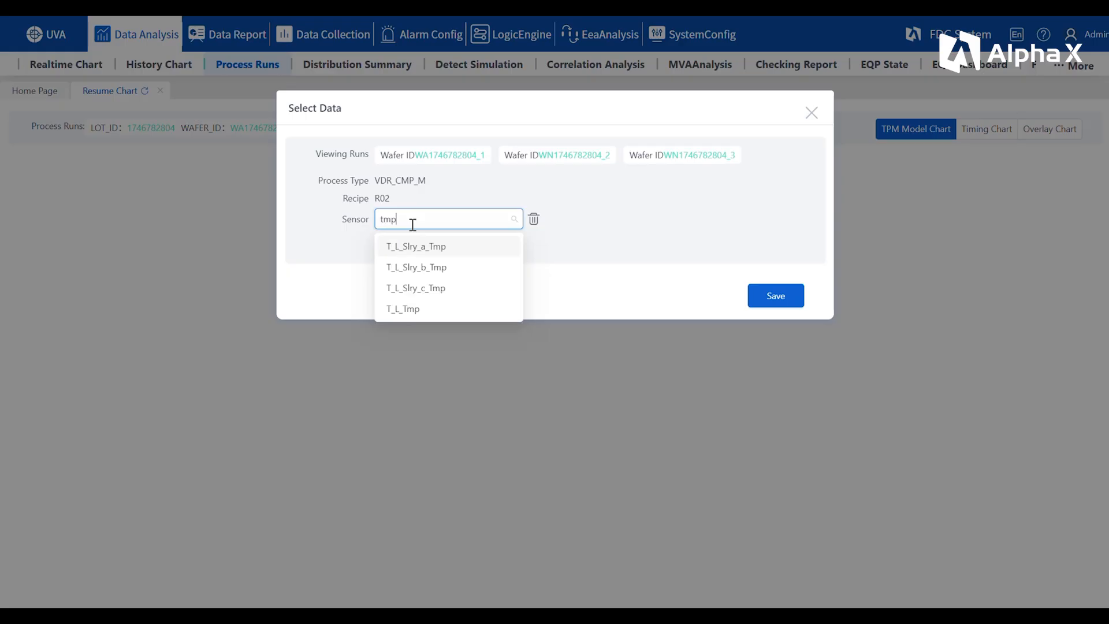
click(402, 310)
click(786, 297)
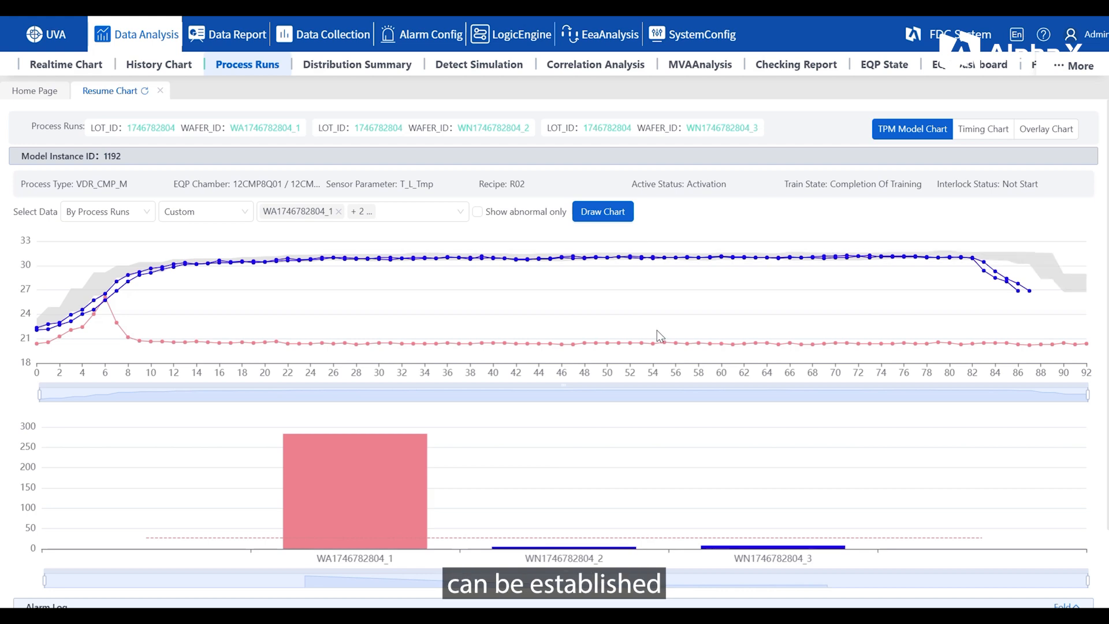
mouse_move(335, 346)
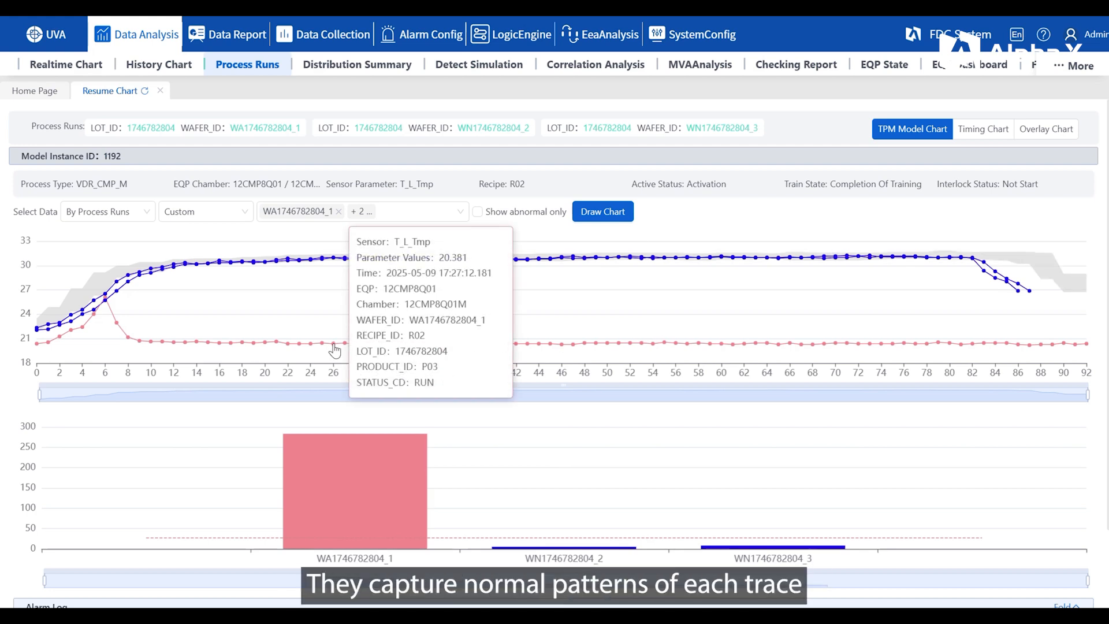
mouse_move(346, 266)
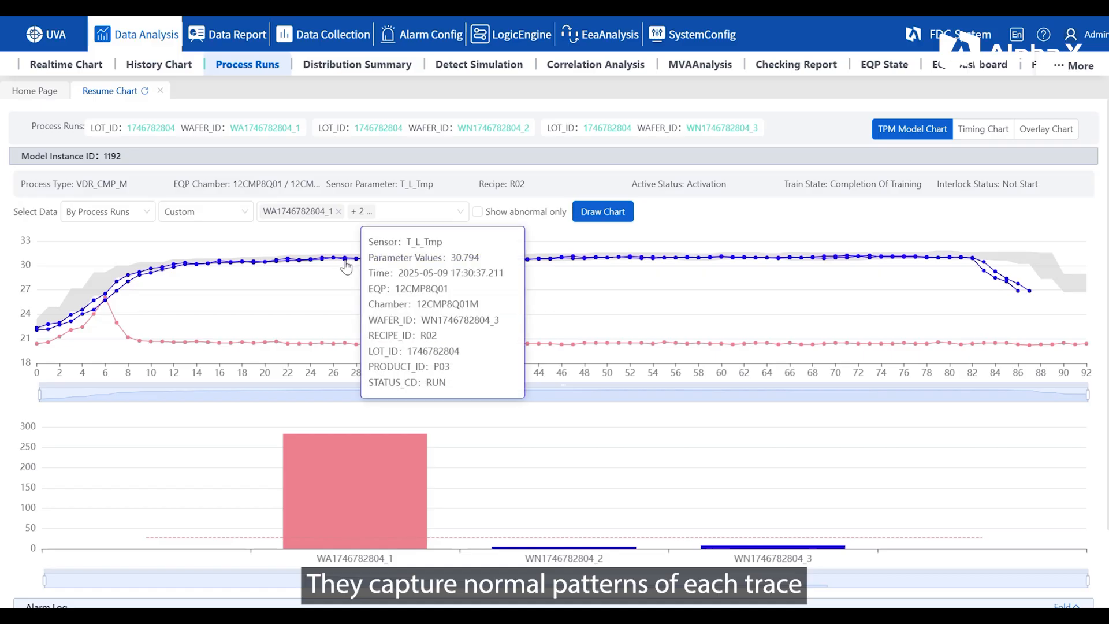
mouse_move(325, 463)
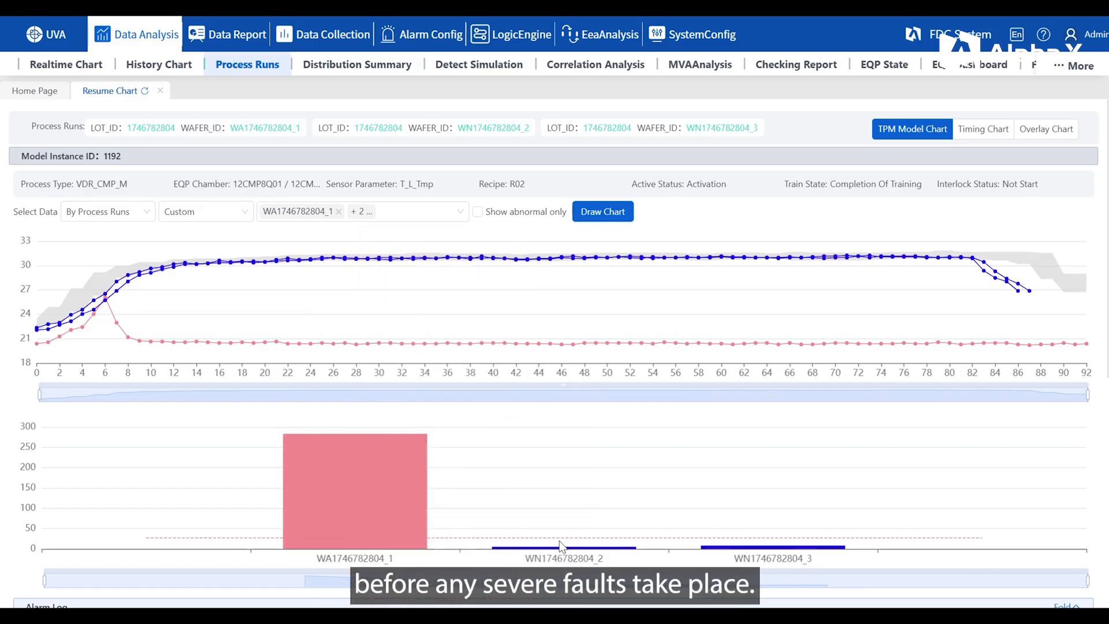
mouse_move(559, 550)
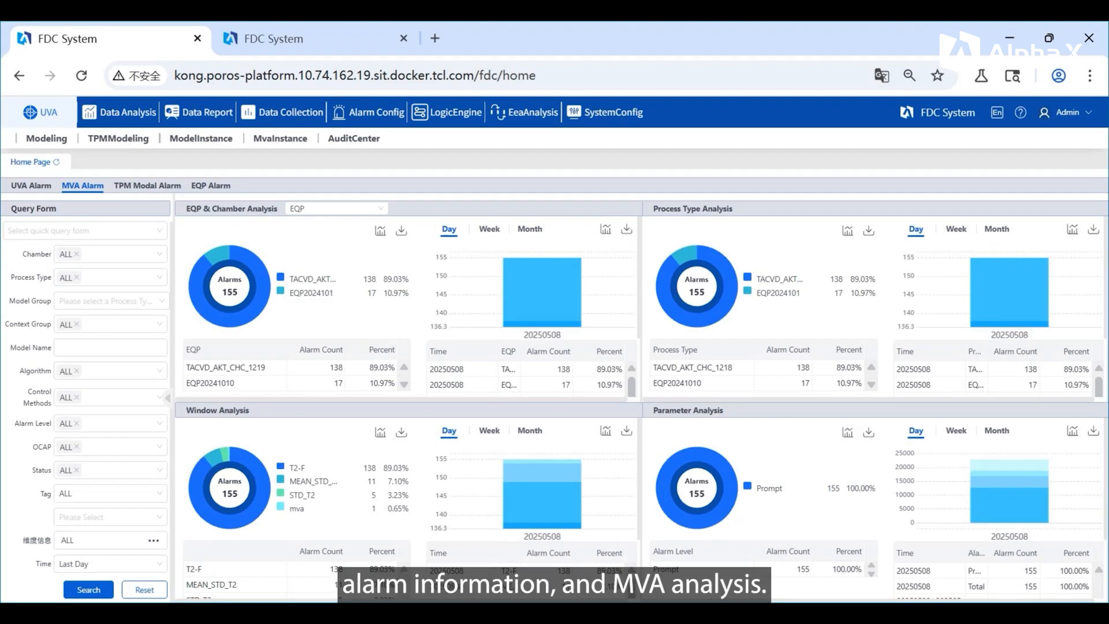
Step: Open the Default Group of TACVD_AKT_CHC_1218 in UVA modeling and switch it to the editable draft version
click(46, 139)
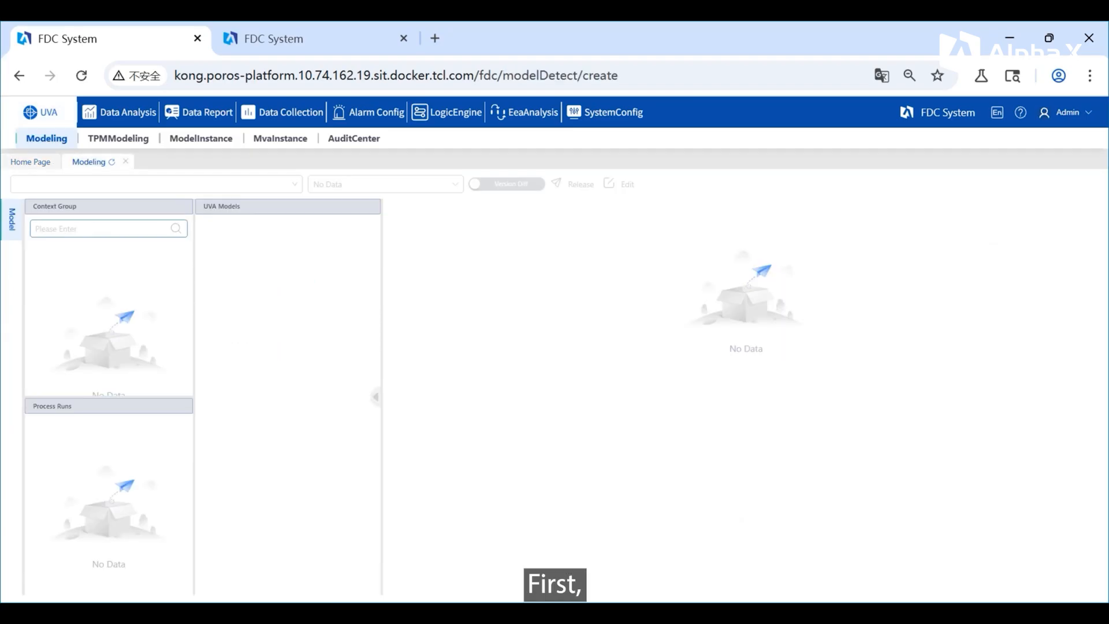
click(156, 184)
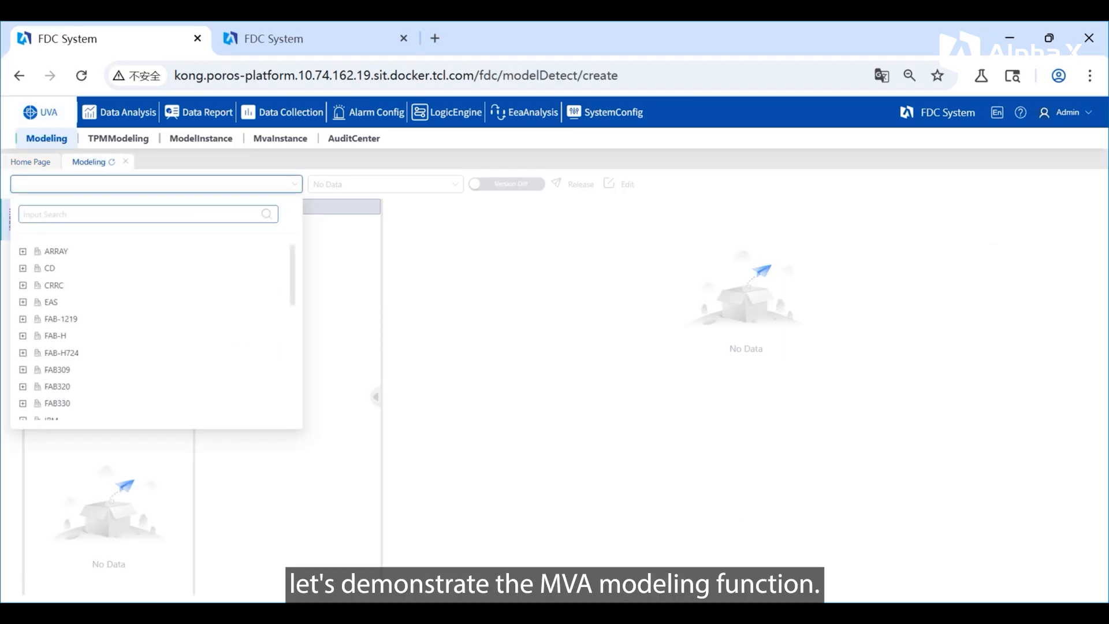
click(139, 214)
text(1218)
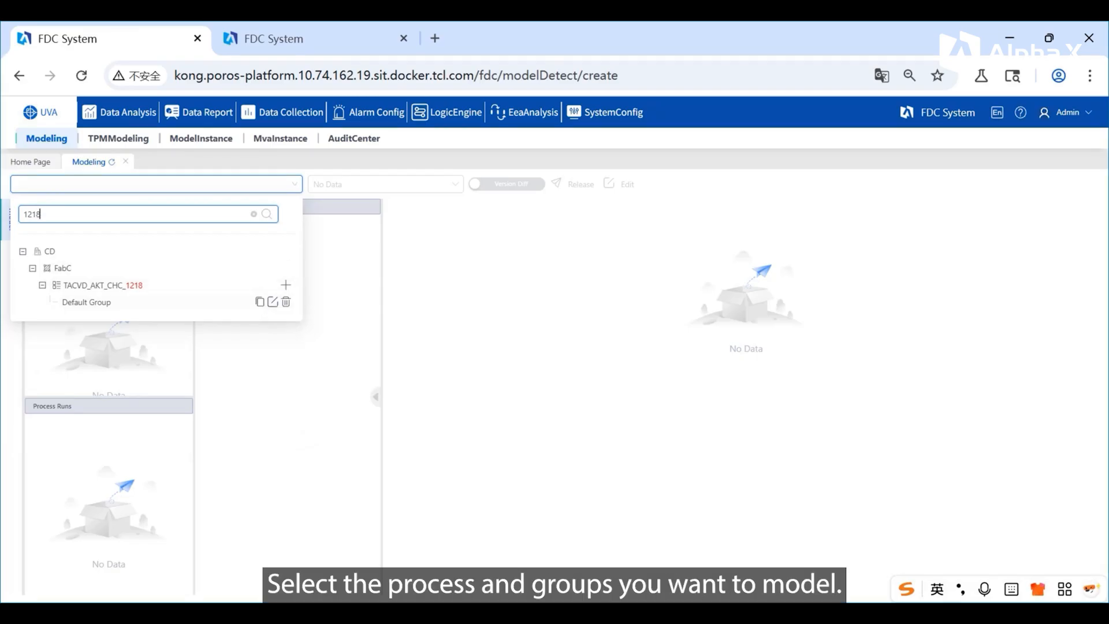
click(86, 302)
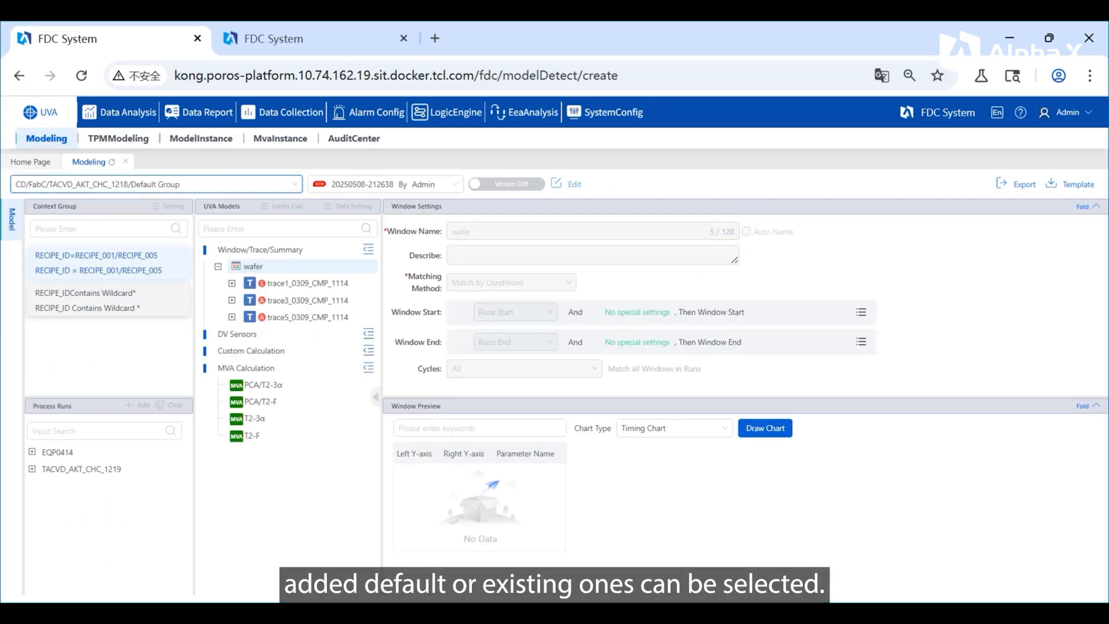
click(574, 183)
click(639, 224)
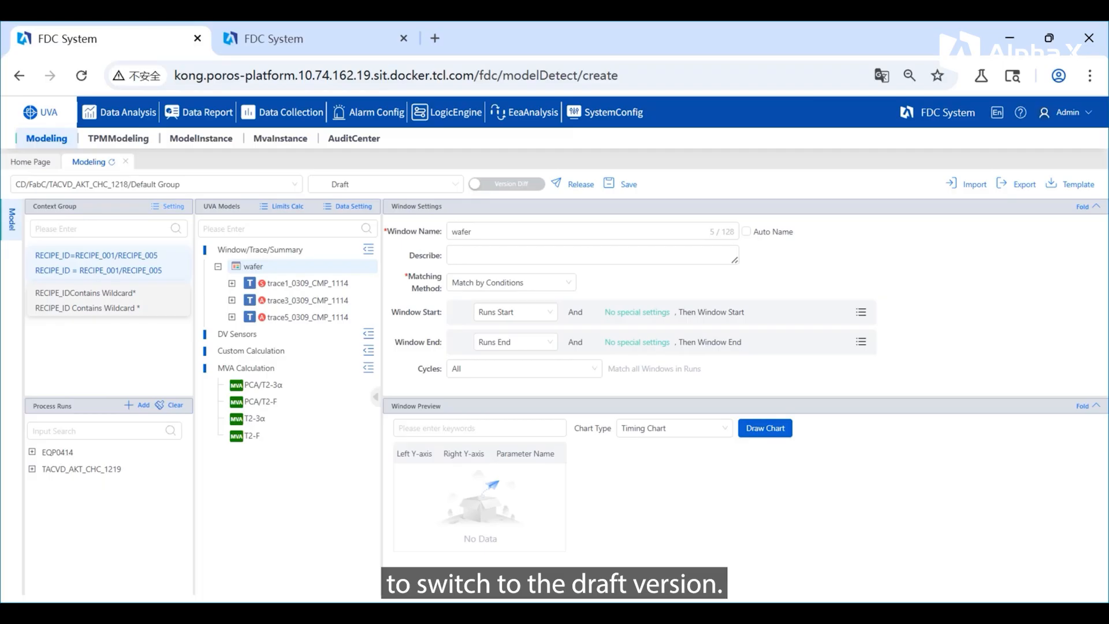
Step: Add a context group for WAFER process runs with RECIPE_ID equal to RECIPE_005 and RECIPE_006
click(172, 206)
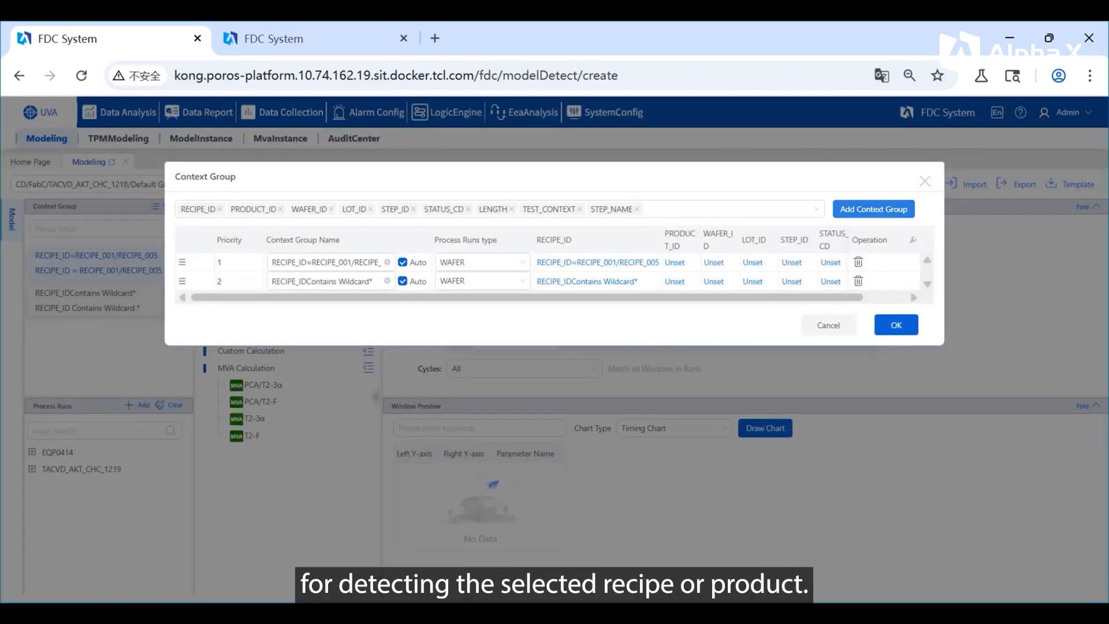
click(873, 209)
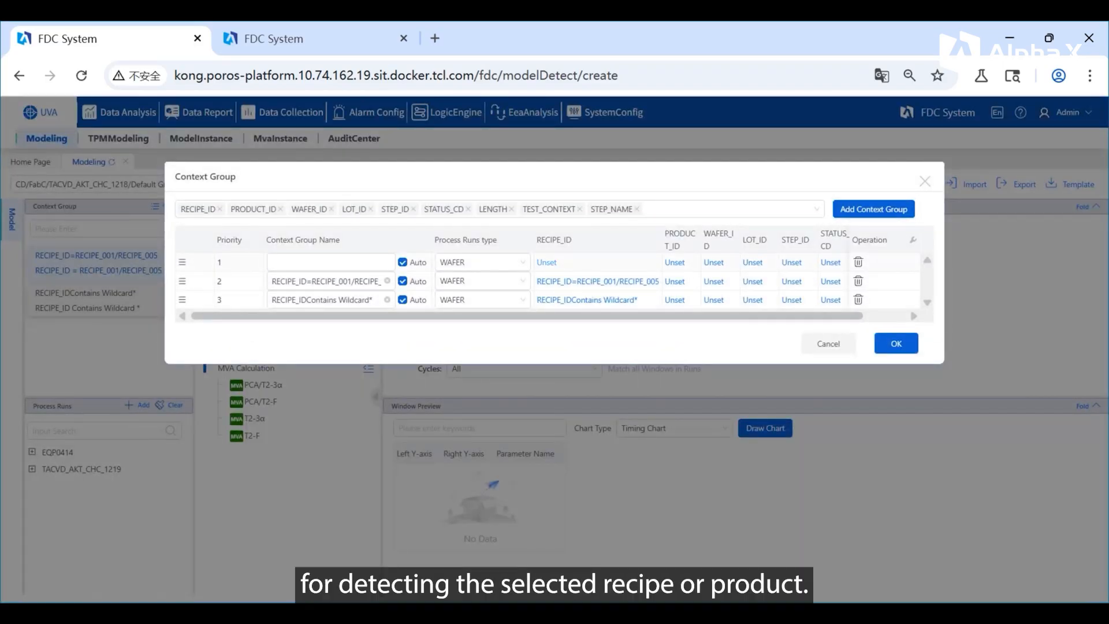
click(546, 262)
click(543, 211)
click(540, 235)
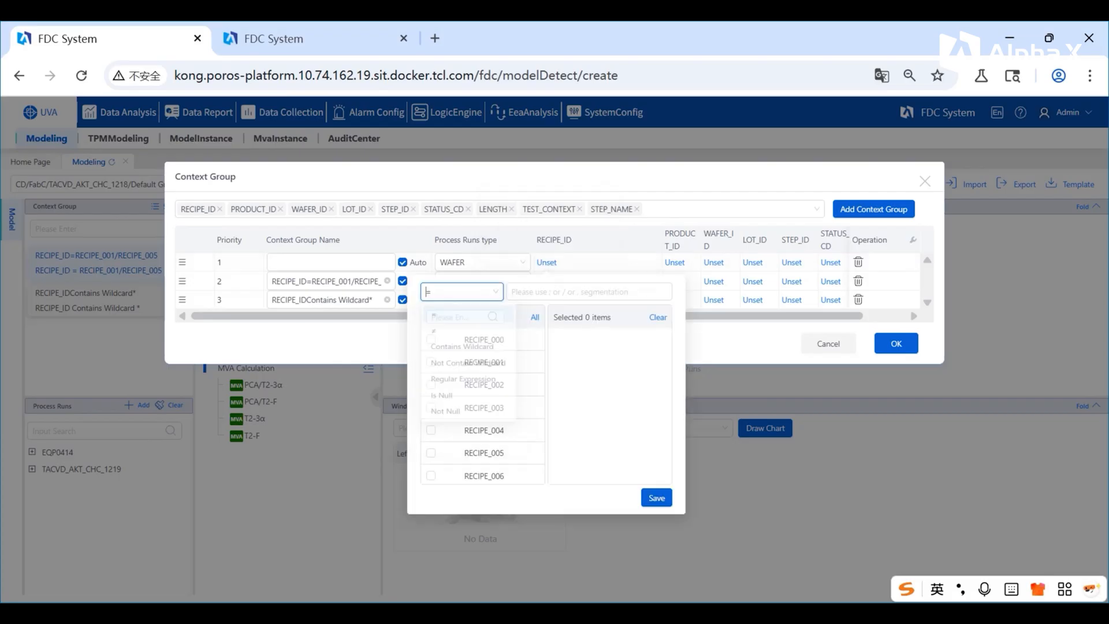
click(431, 453)
click(431, 475)
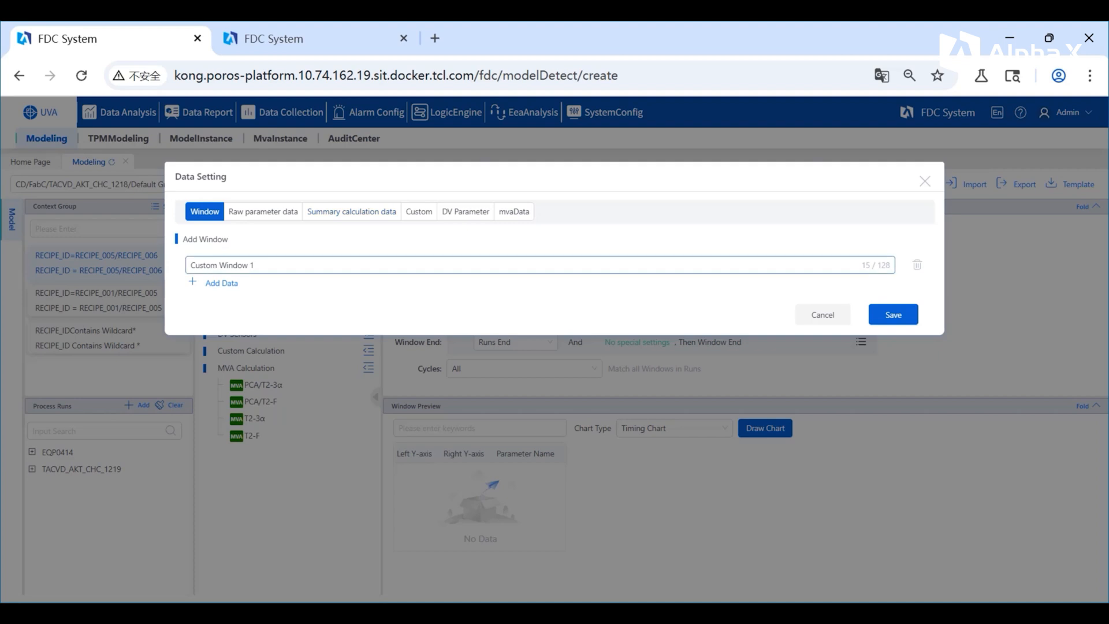
Step: Add a data window named MVA Window to the new context group and save it
drag(254, 265, 194, 265)
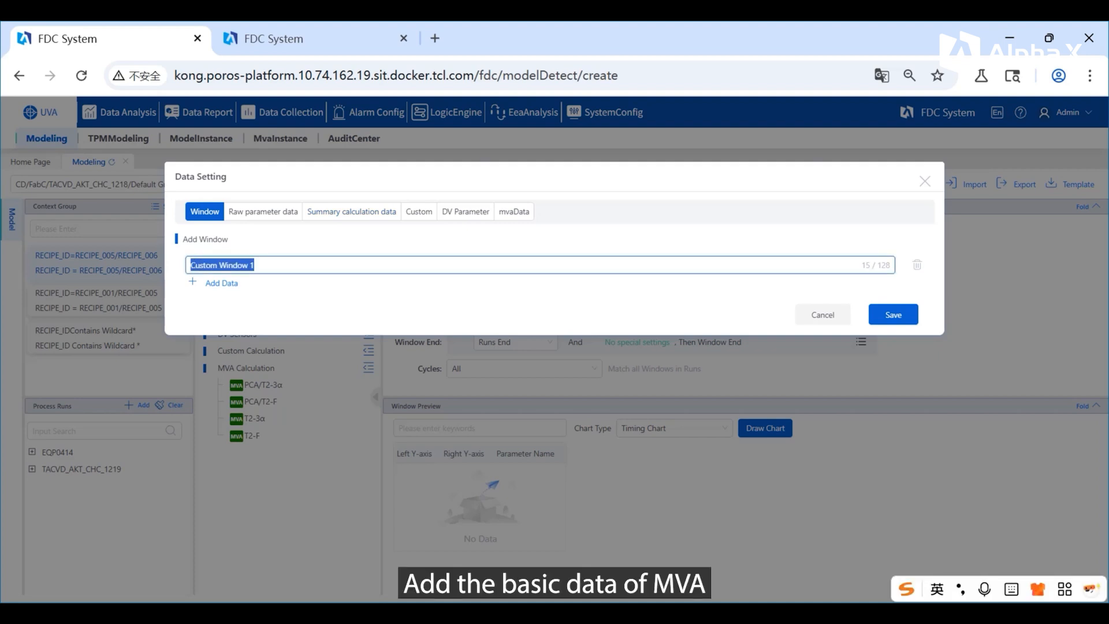
text(MVA )
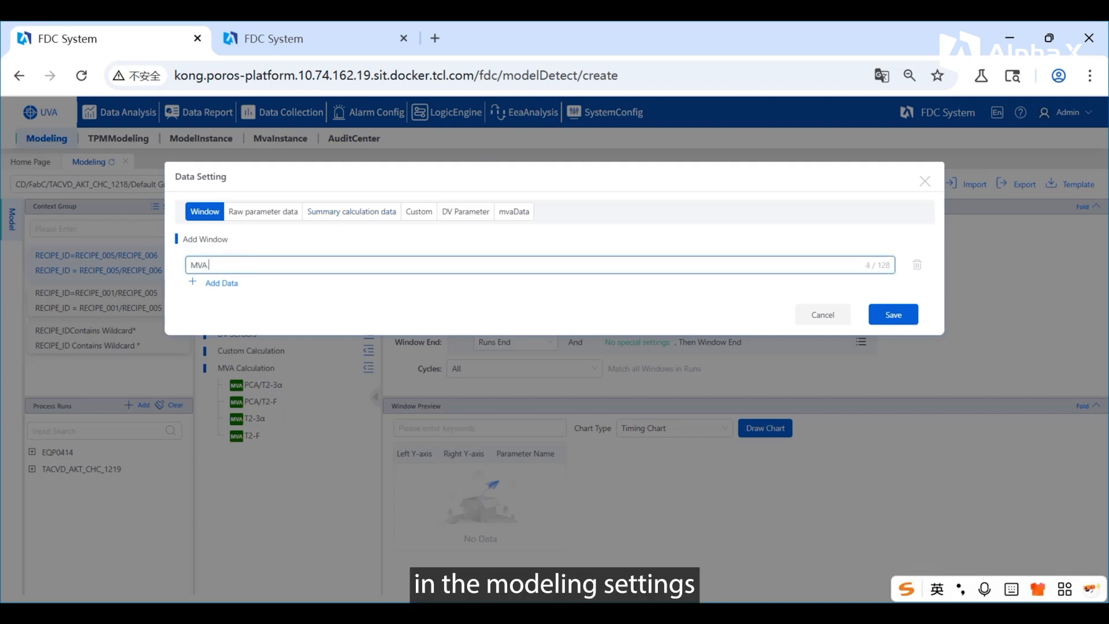
text(Window)
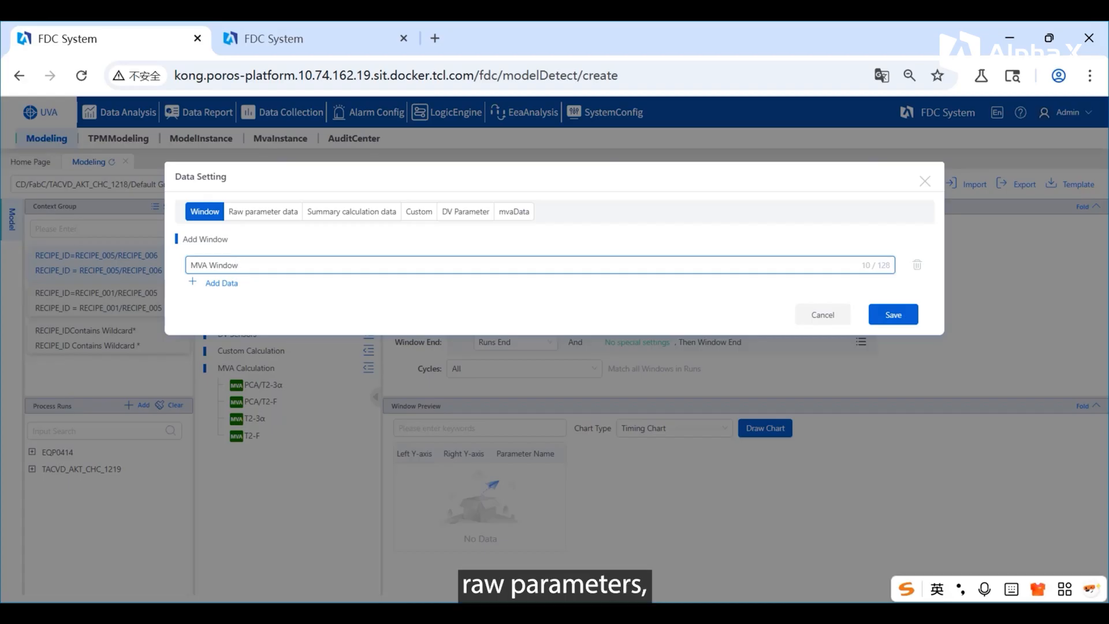
click(893, 315)
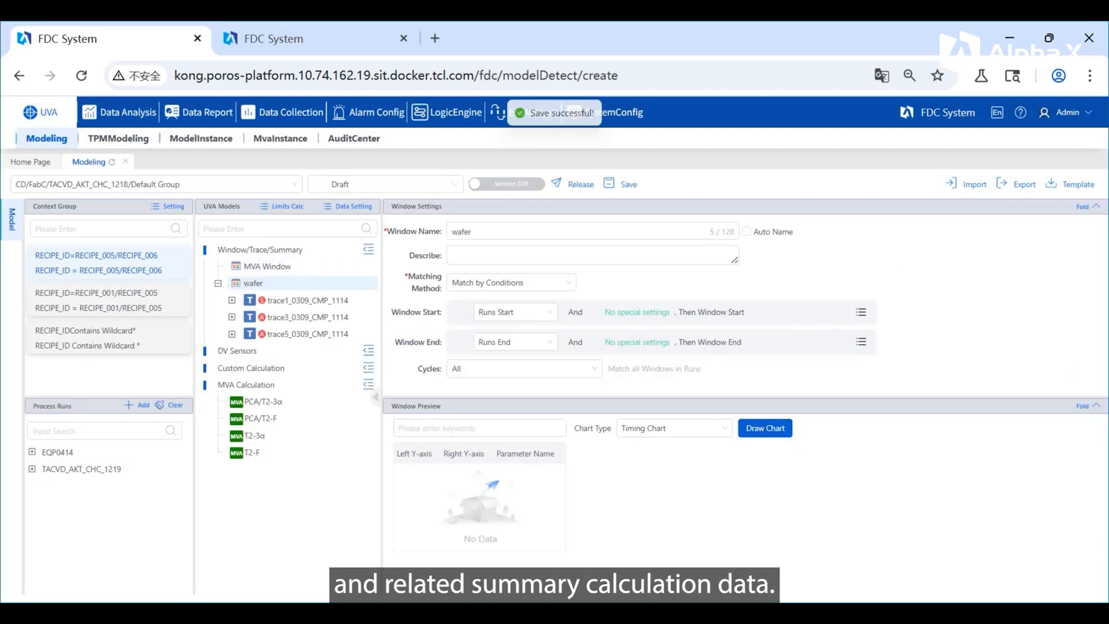
Step: Add the raw parameters trace0_CMP_1114 and trace1_0309_CMP_1114 to MVA Window and save the data setting
click(352, 206)
click(263, 211)
click(227, 483)
click(714, 375)
click(852, 374)
click(851, 375)
click(893, 554)
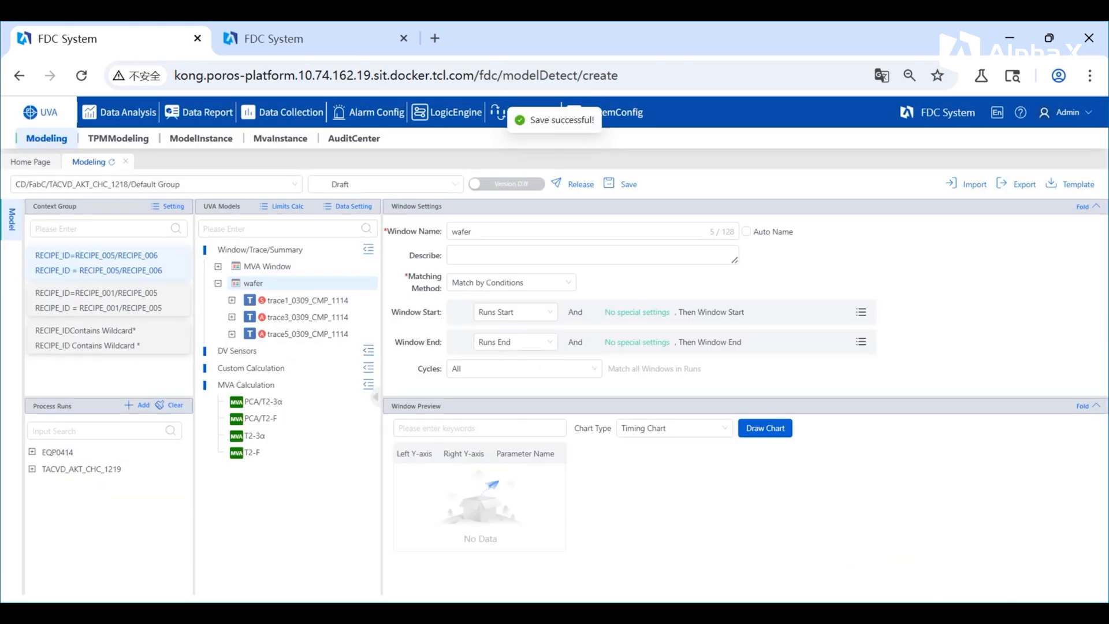
Step: Add the SUM summary calculation for trace0_CMP_1114 and trace1_0309_CMP_1114 in MVA Window and save
click(348, 206)
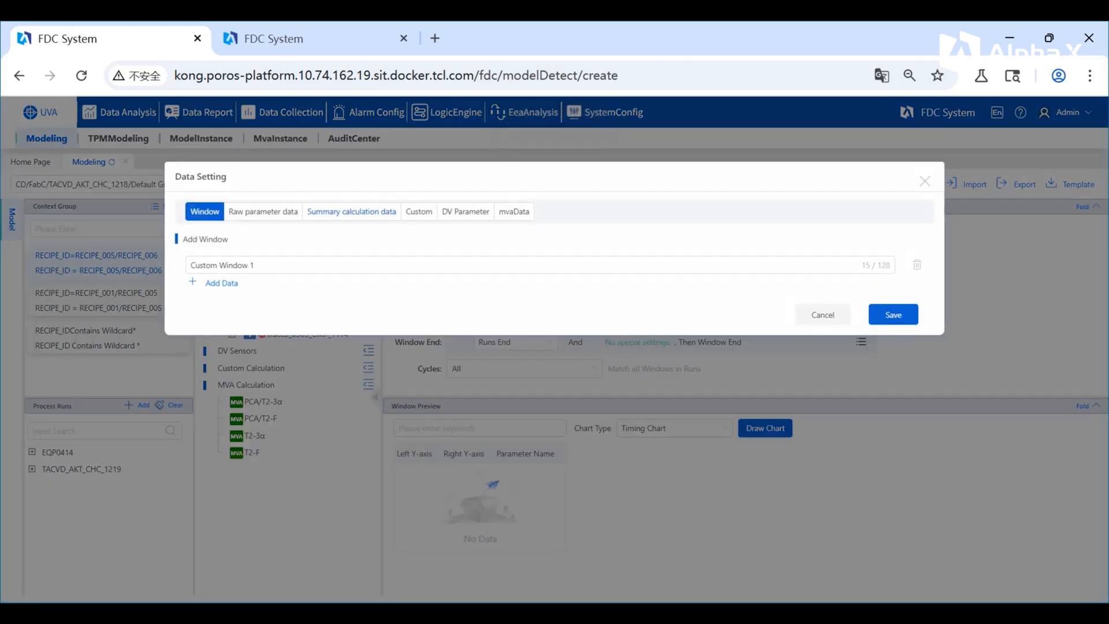
click(351, 211)
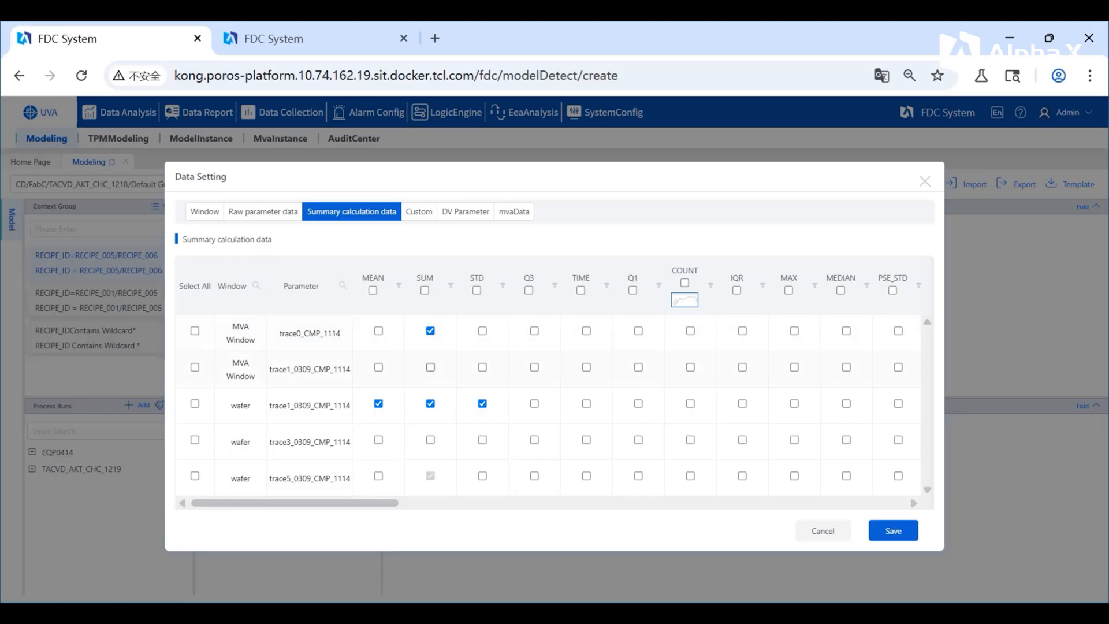
click(893, 530)
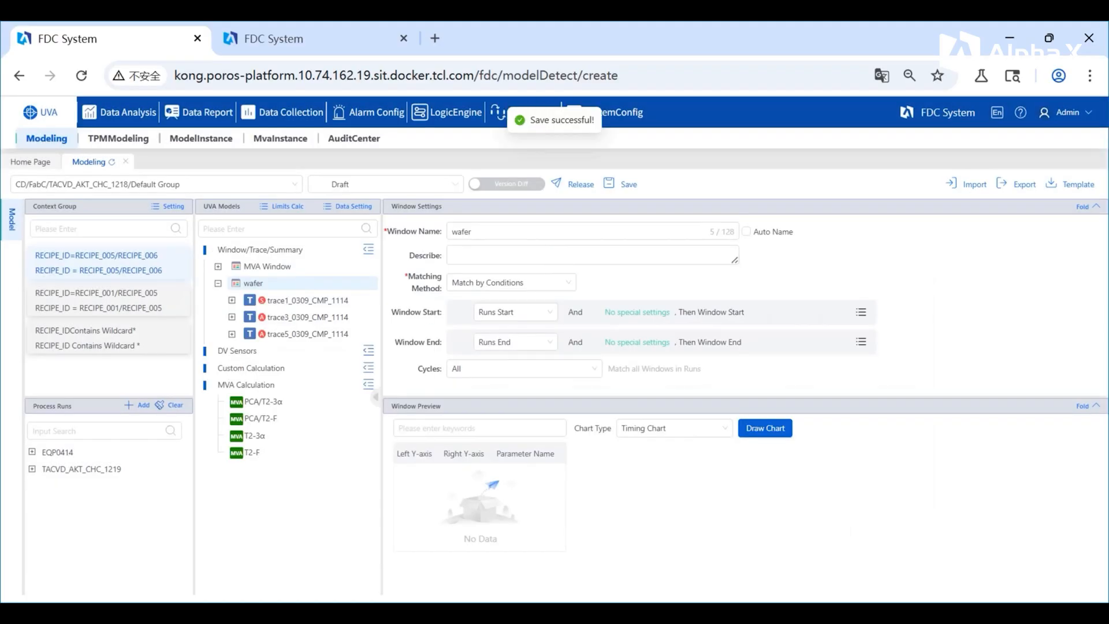
Step: Add an MVA data item named MVA Cal and save it
click(348, 206)
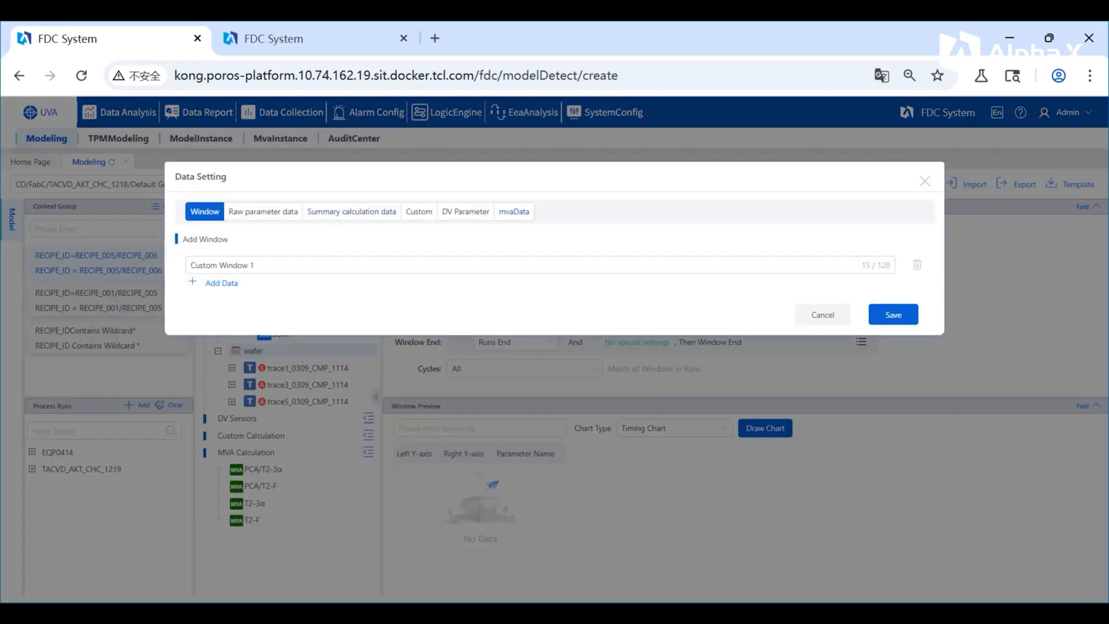
click(513, 212)
key(ctrl+a)
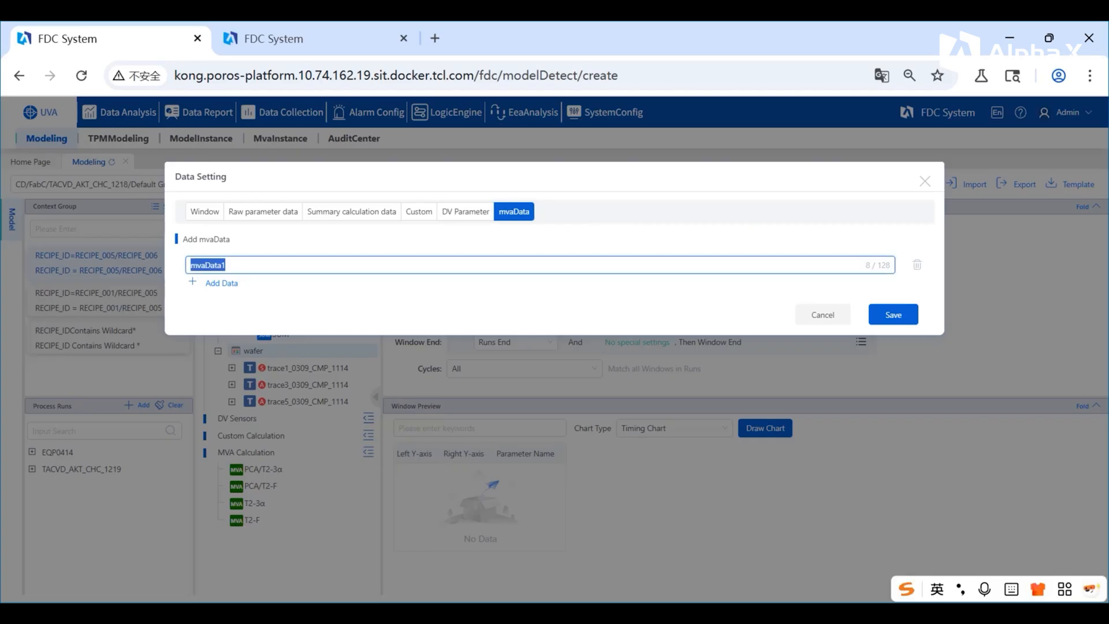
text(MV)
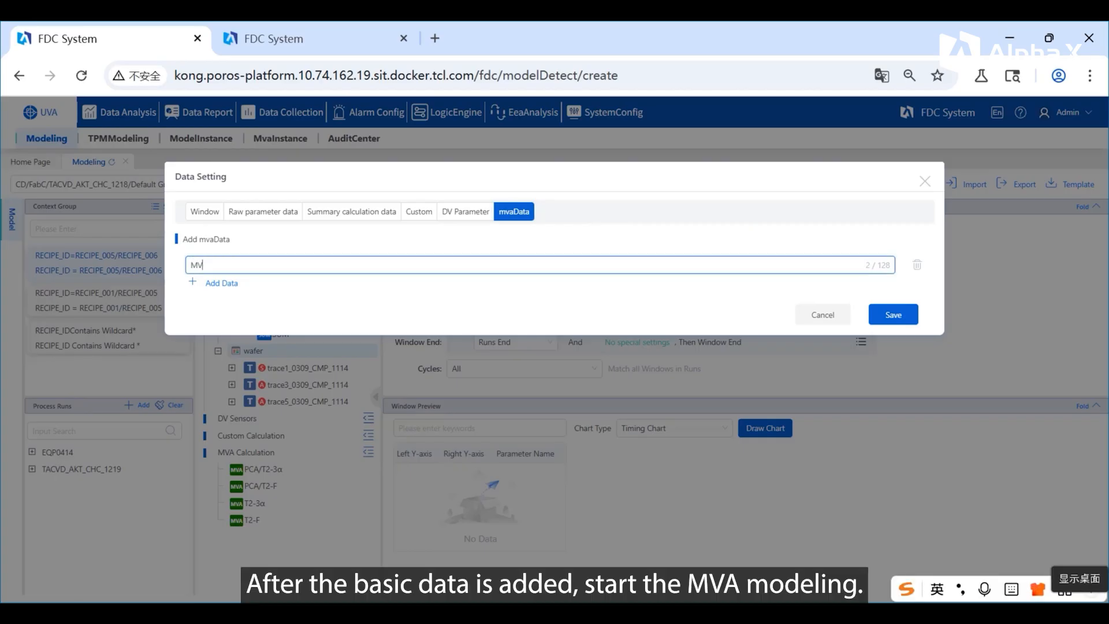
text(A Cal)
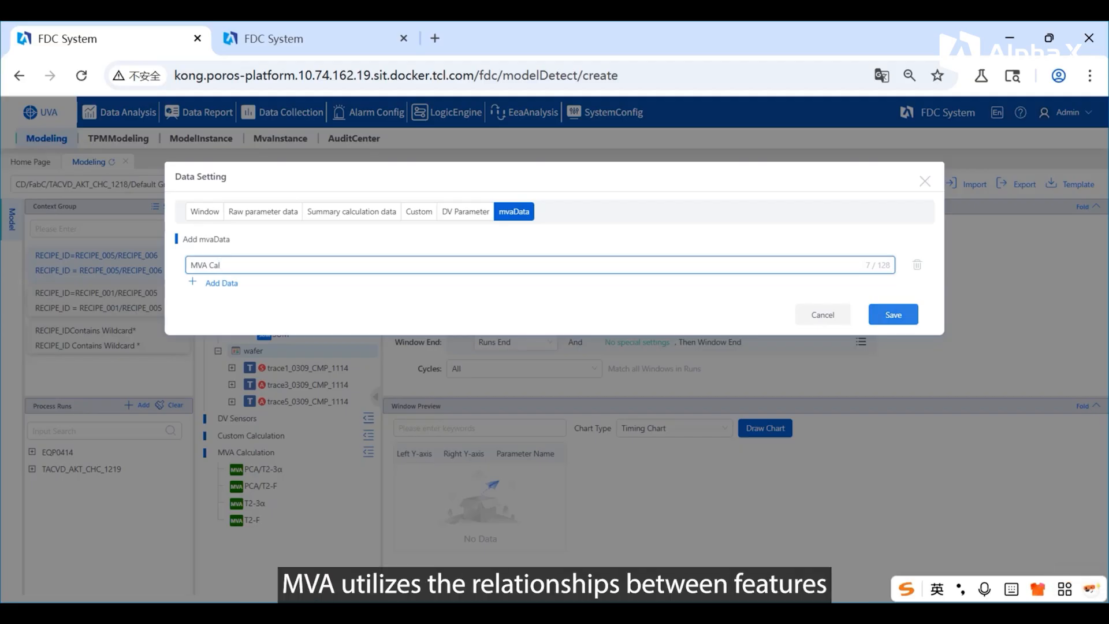
click(893, 315)
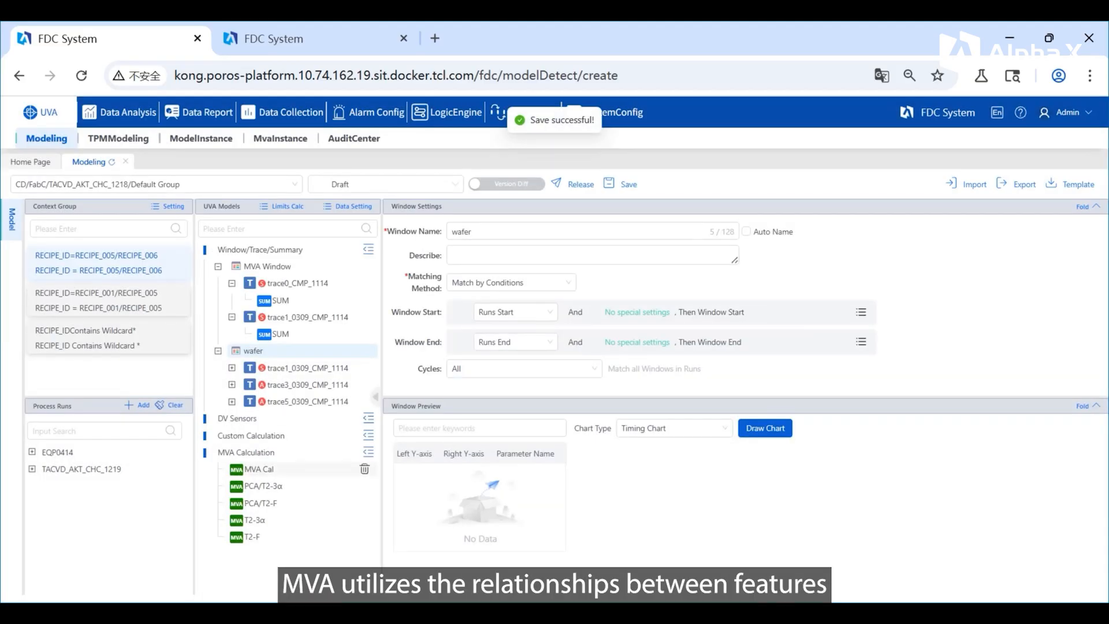
Step: Give MVA Cal the SUM summaries of both MVA Window parameters as variables and use T2 as multivariate algorithm
click(277, 469)
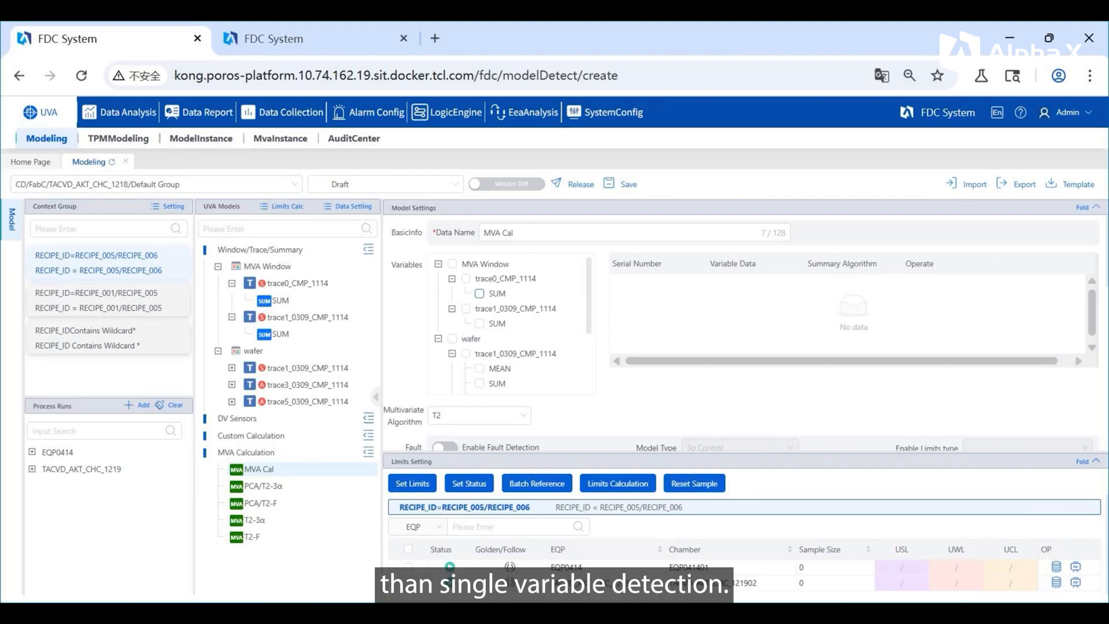
click(480, 294)
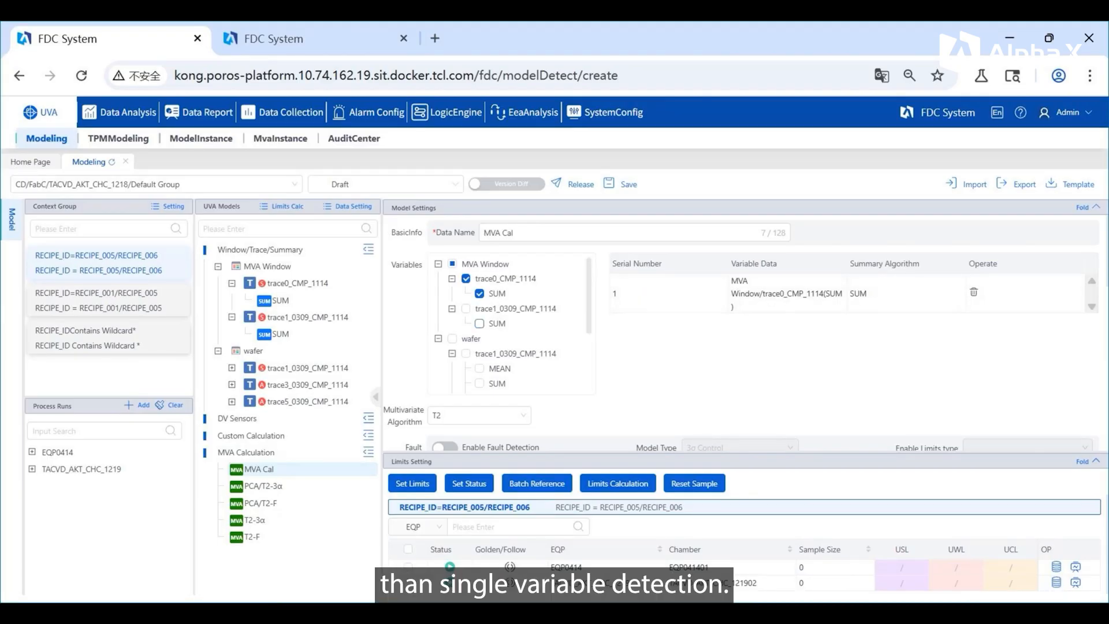
click(479, 323)
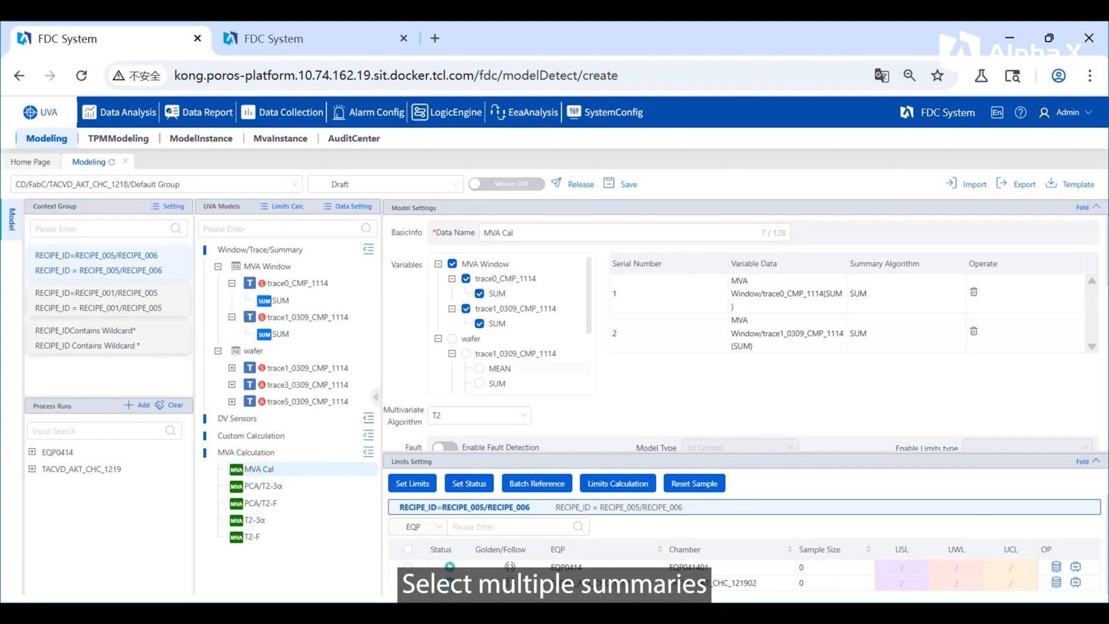
scroll(741, 324, down, 3)
click(479, 329)
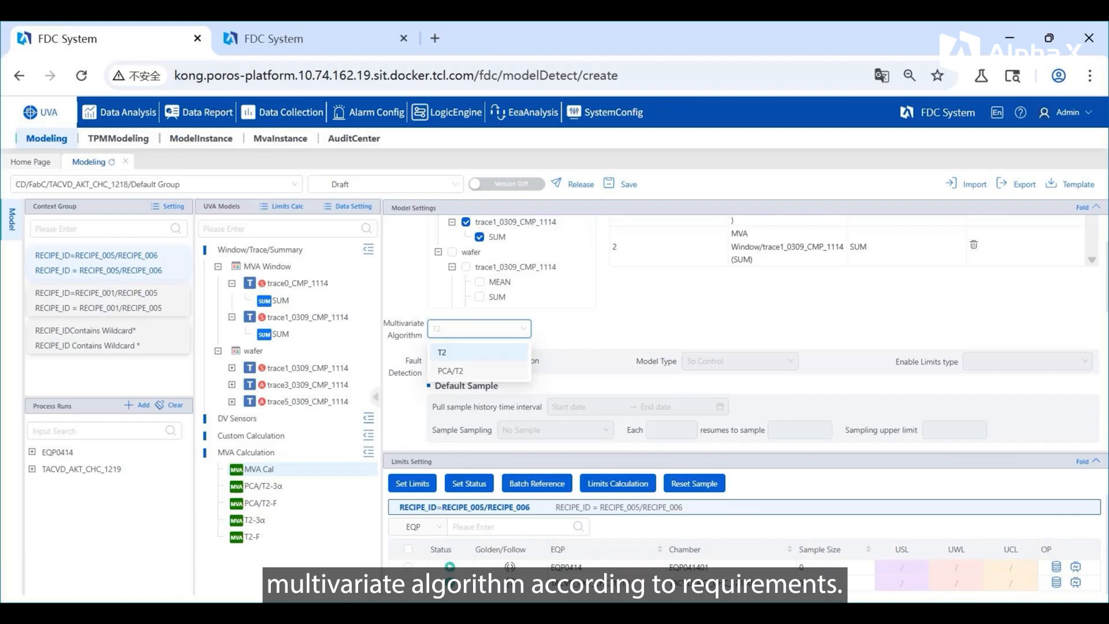
click(479, 352)
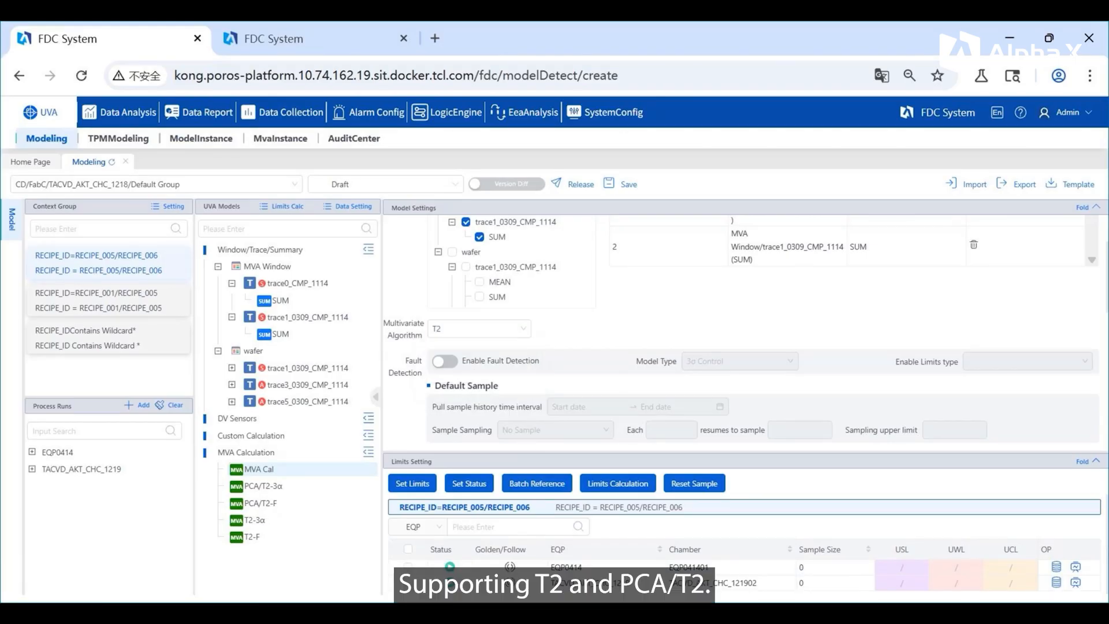
Step: Enable fault detection for MVA Cal with the 3σ Control model type and the UWL limits type
click(445, 361)
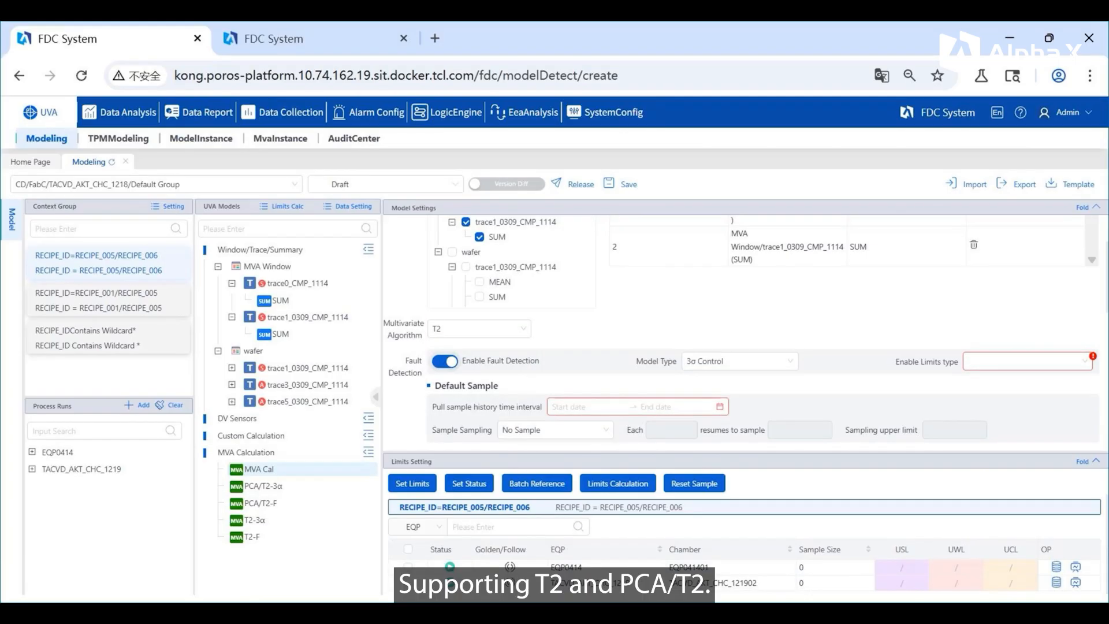
click(739, 361)
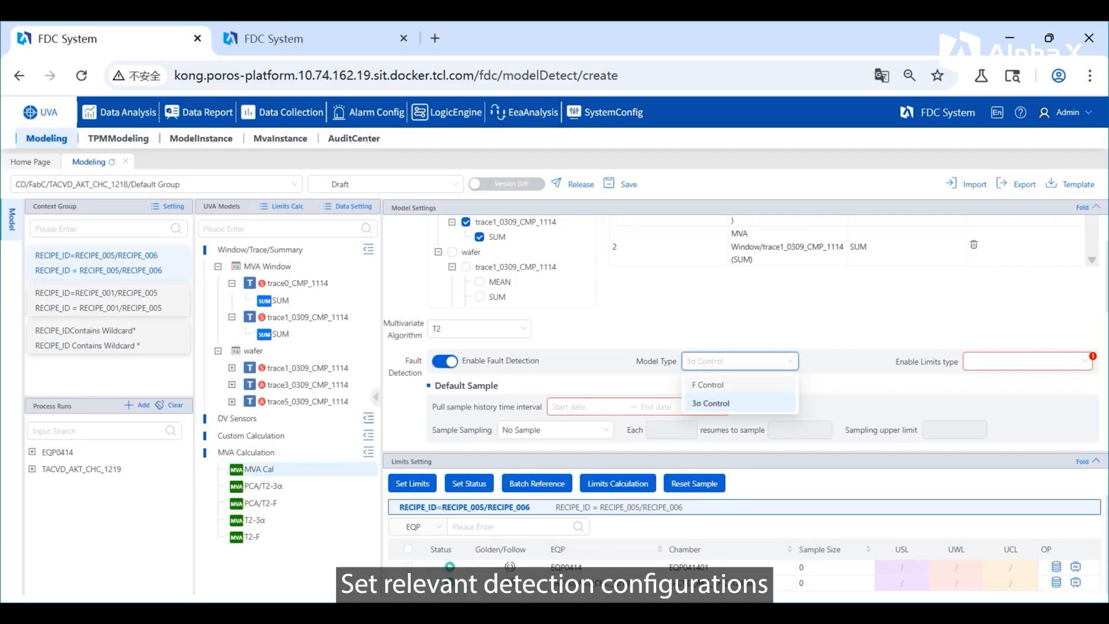
click(712, 403)
click(1027, 362)
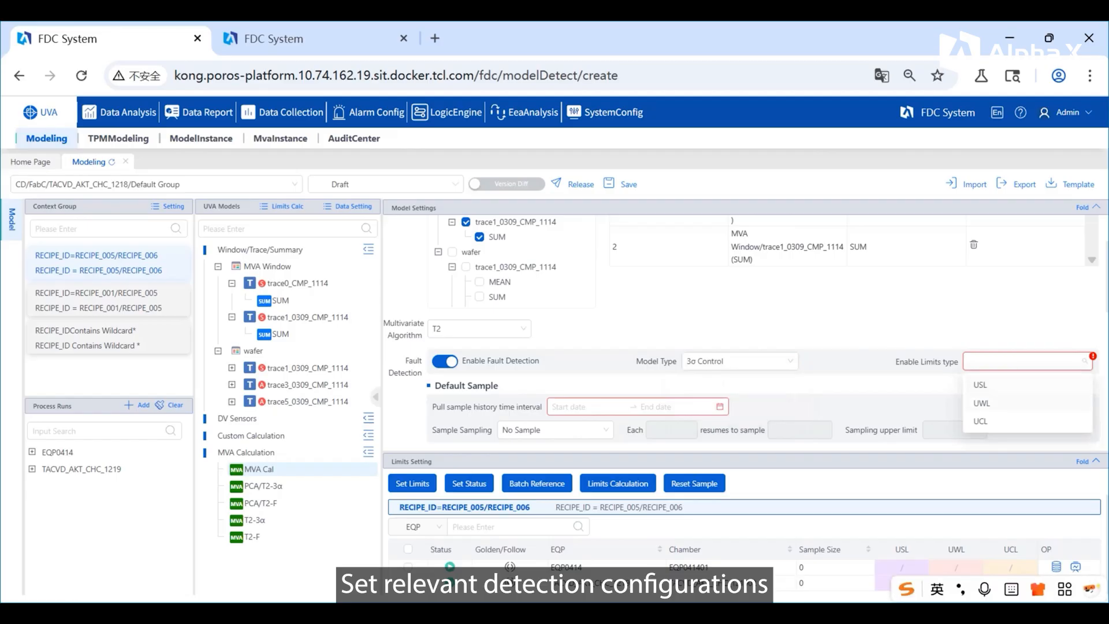
click(982, 403)
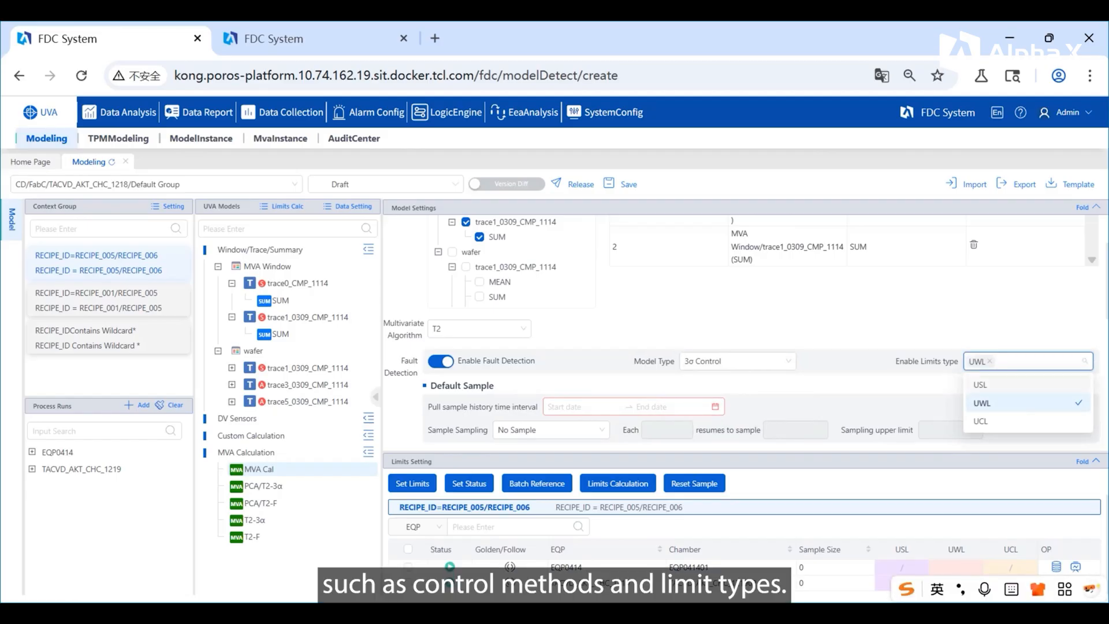
click(577, 407)
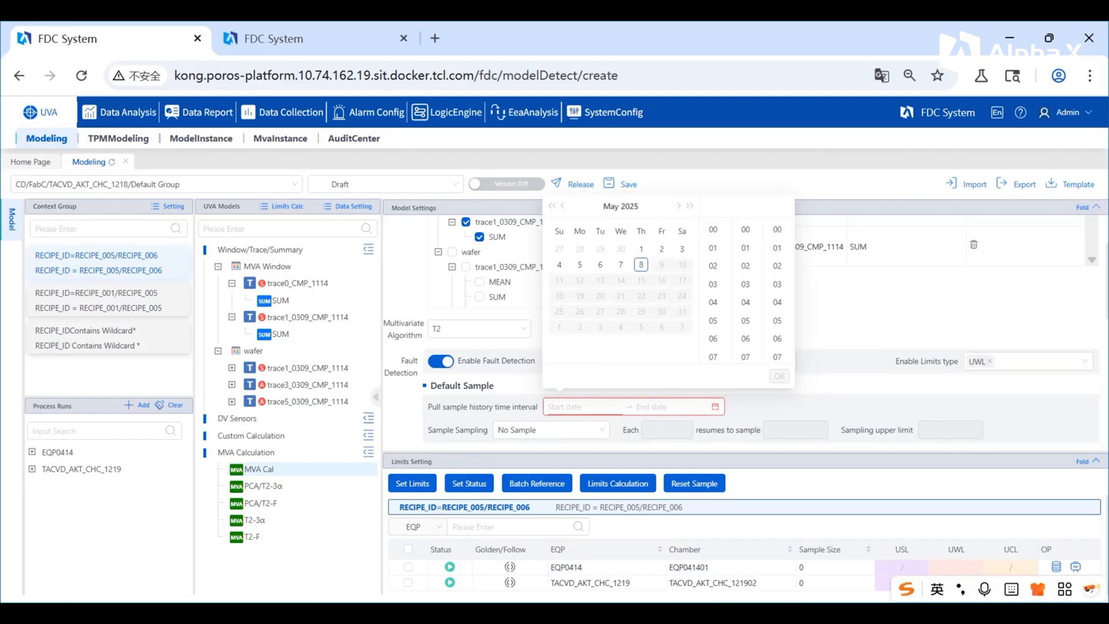
click(600, 264)
click(779, 376)
scroll(713, 295, down, 4)
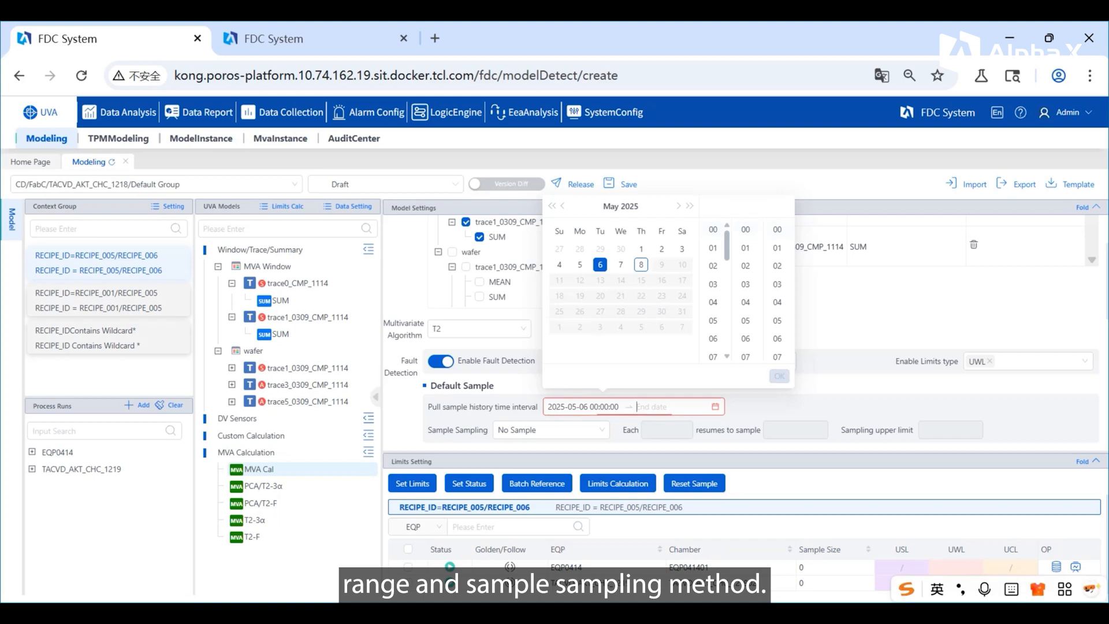
click(713, 297)
click(779, 376)
scroll(551, 343, down, 1)
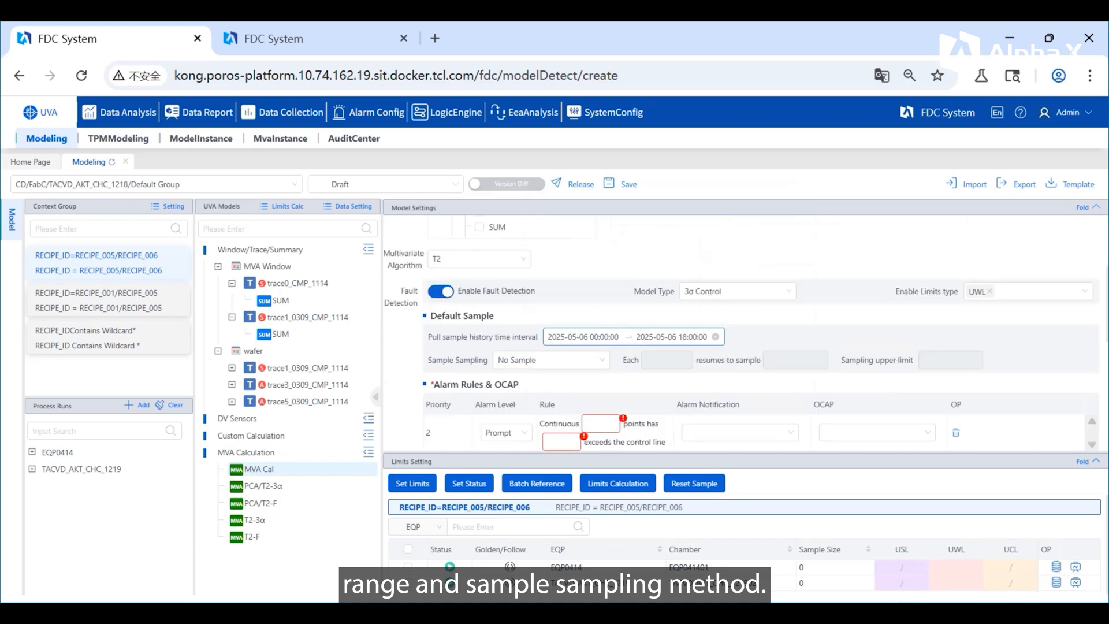
click(551, 343)
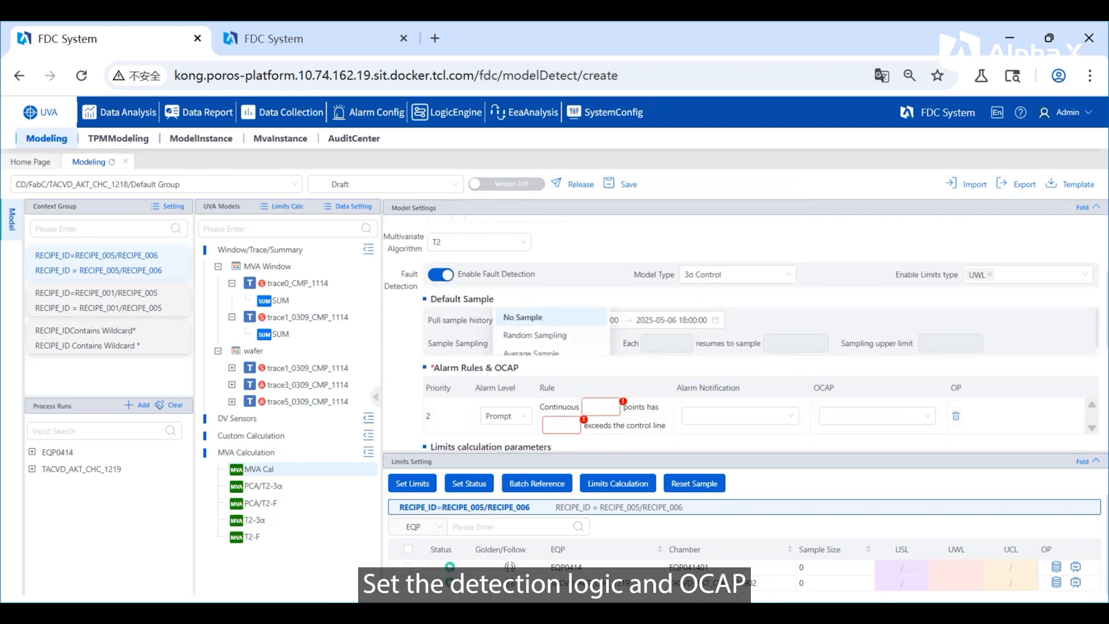
click(522, 317)
Step: Define the Prompt-level alarm rule so that 1 out of 3 continuous points exceeds the control line
click(597, 407)
text(3)
click(562, 425)
text(1)
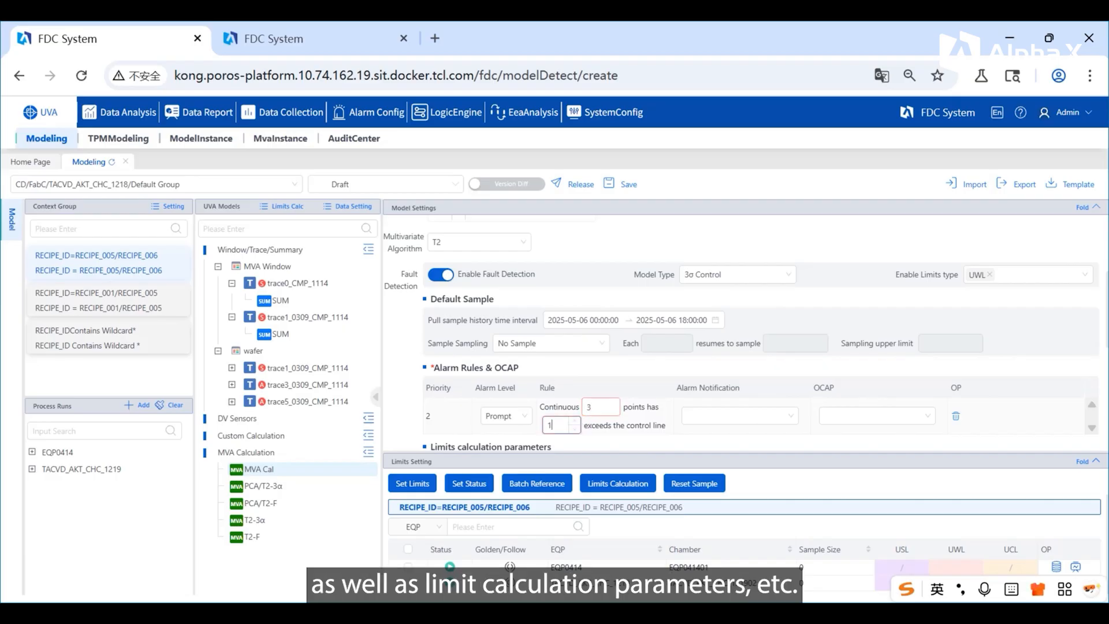
Step: Assign FDC Alarm as the alarm notification and ChamberHold as the OCAP of the Prompt alarm rule
click(739, 416)
click(715, 439)
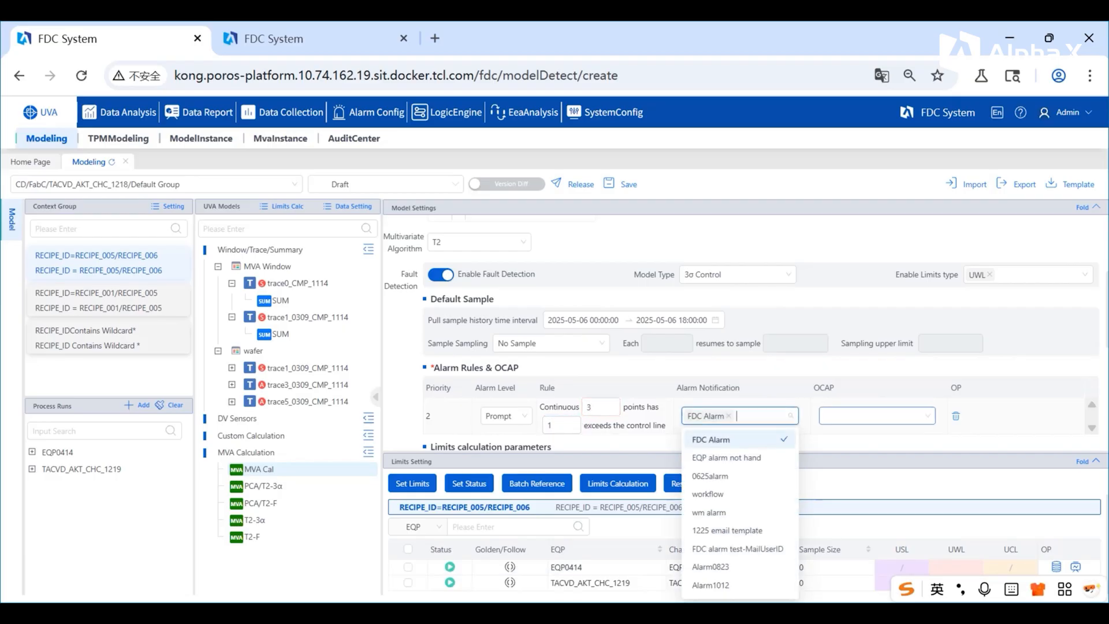
click(878, 373)
click(876, 416)
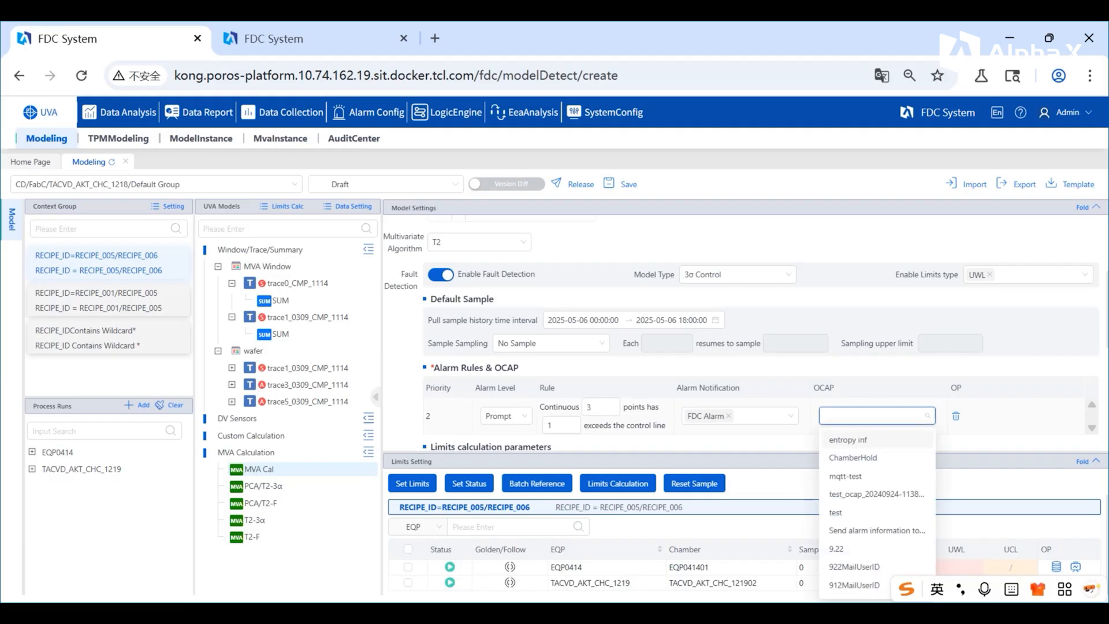
click(854, 458)
click(878, 371)
scroll(751, 335, down, 3)
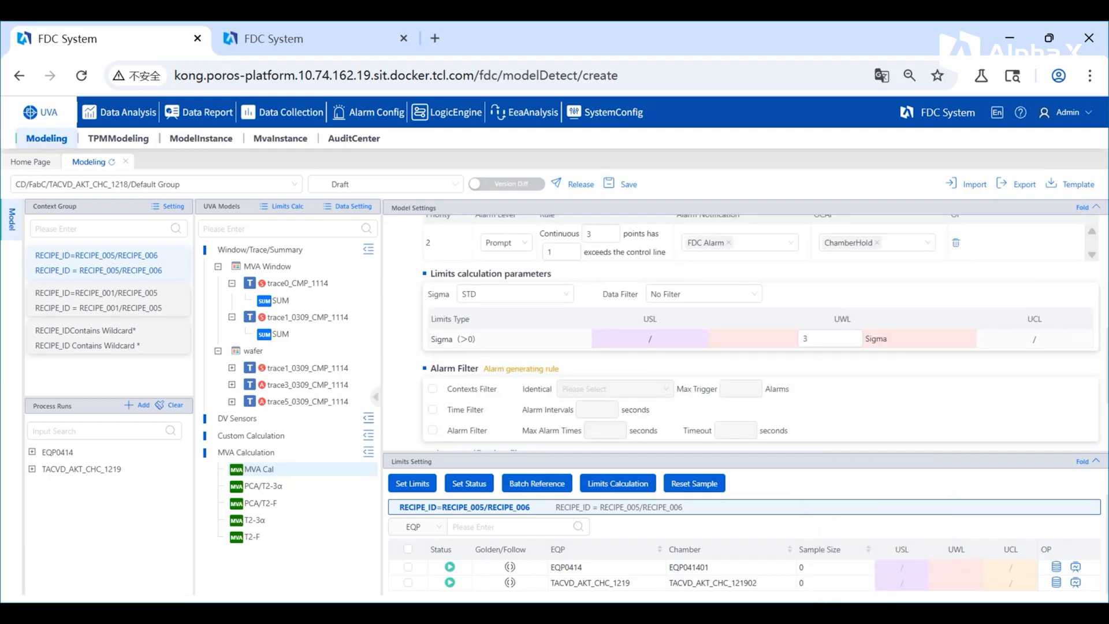
Step: Select both the EQP0414 and TACVD_AKT_CHC_1219 entries in the limits setting list of MVA Cal
scroll(751, 335, down, 3)
click(407, 567)
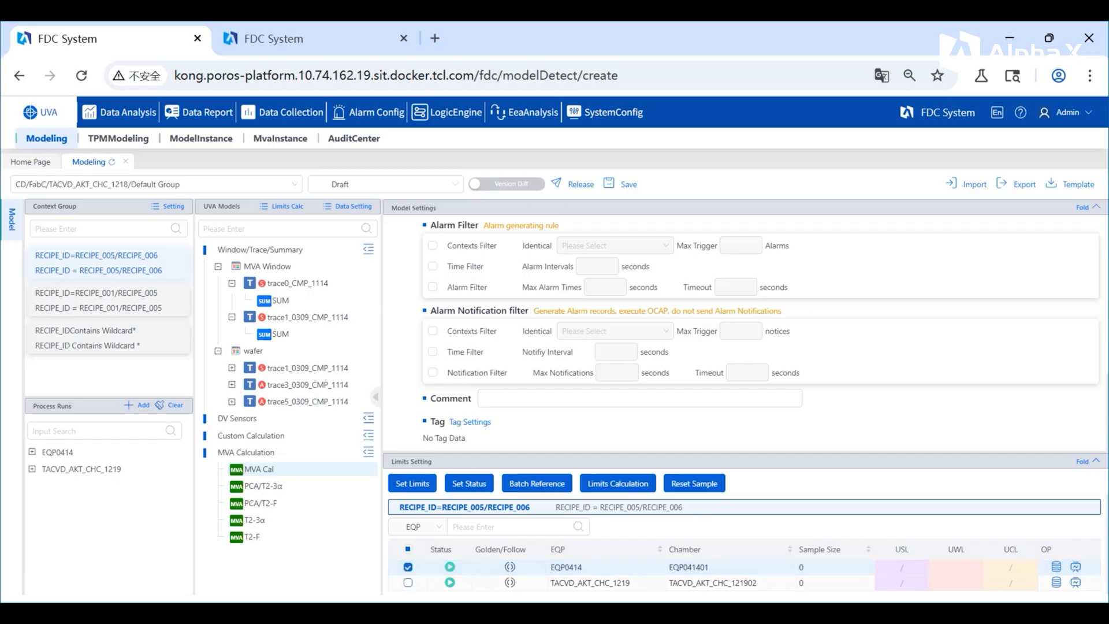
click(407, 583)
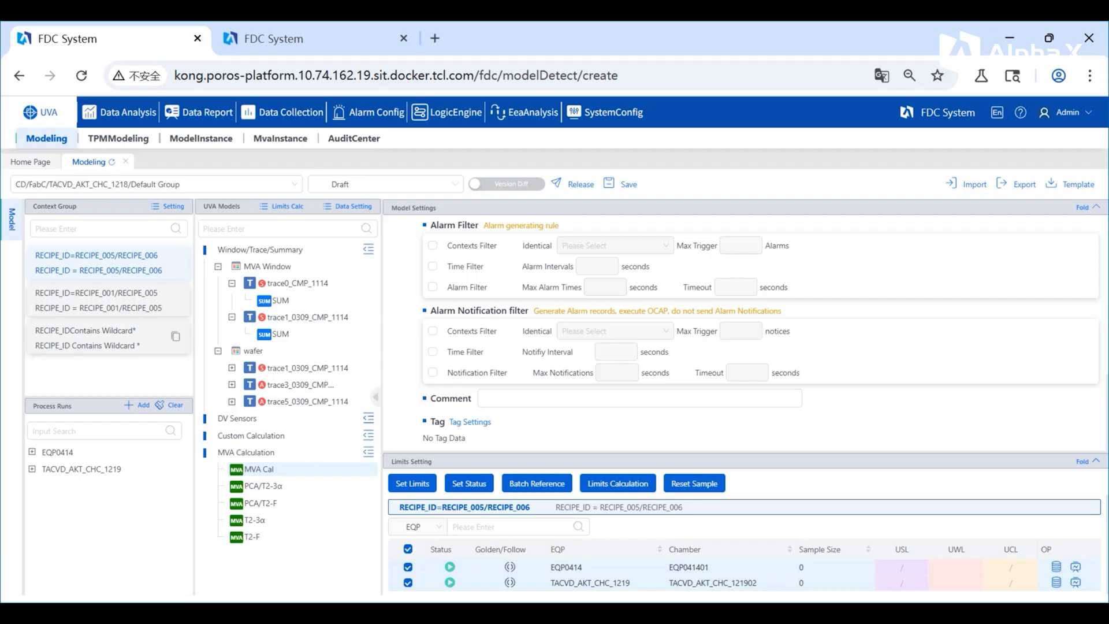
Step: For T2-F in the RECIPE_ID Contains Wildcard group, review TACVD_AKT_CHC_1219's sample data set, trend chart, box plot, correlation matrix and coefficient chart
click(87, 337)
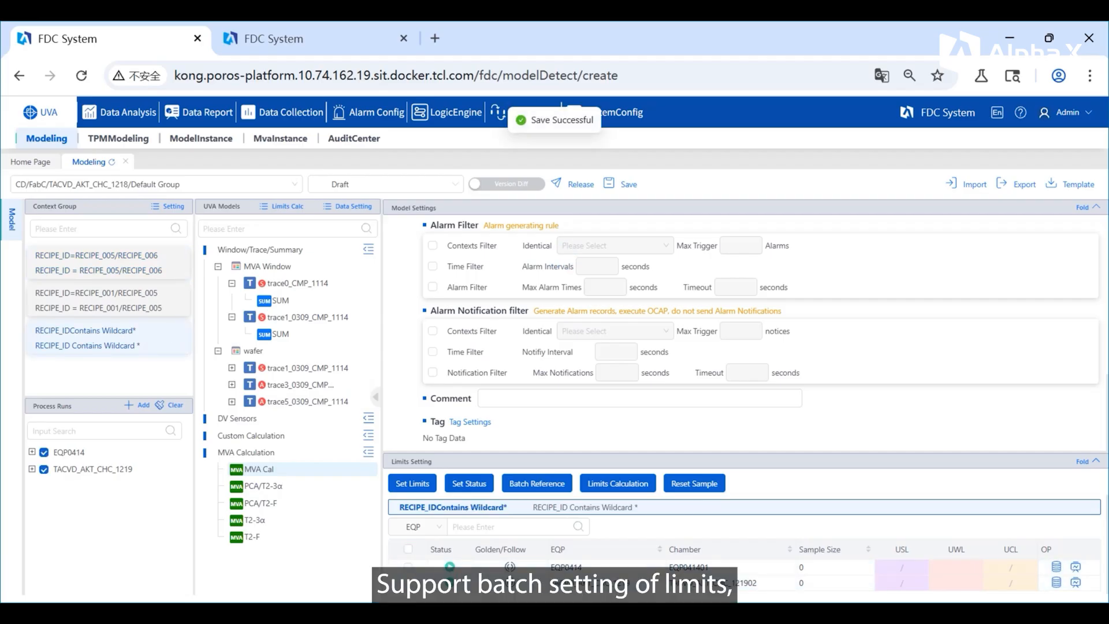
click(274, 537)
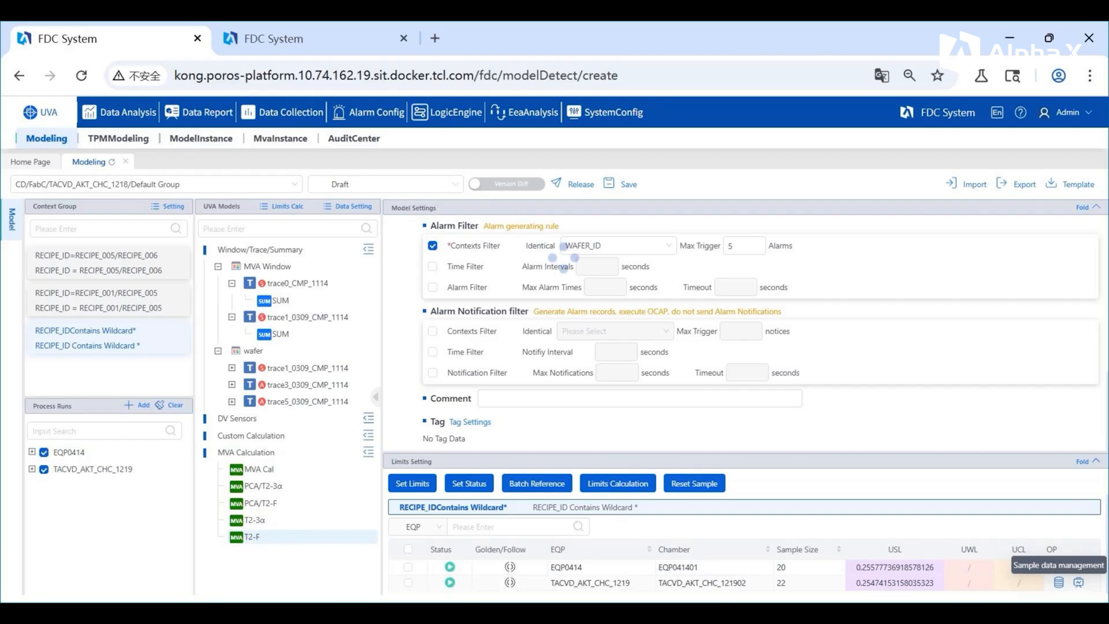
click(1058, 582)
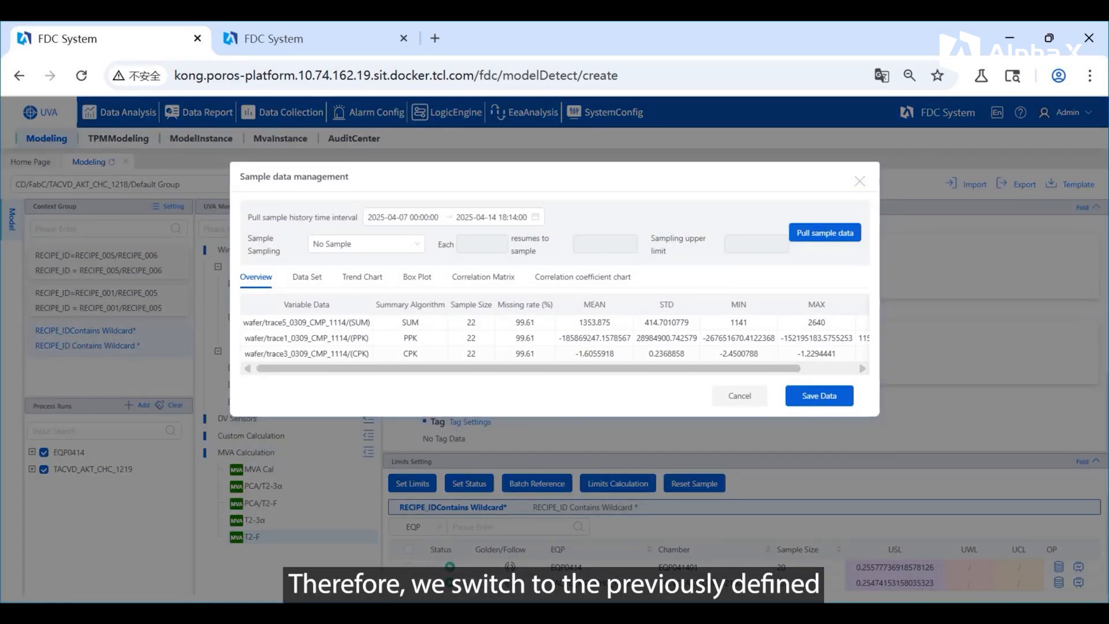
click(307, 276)
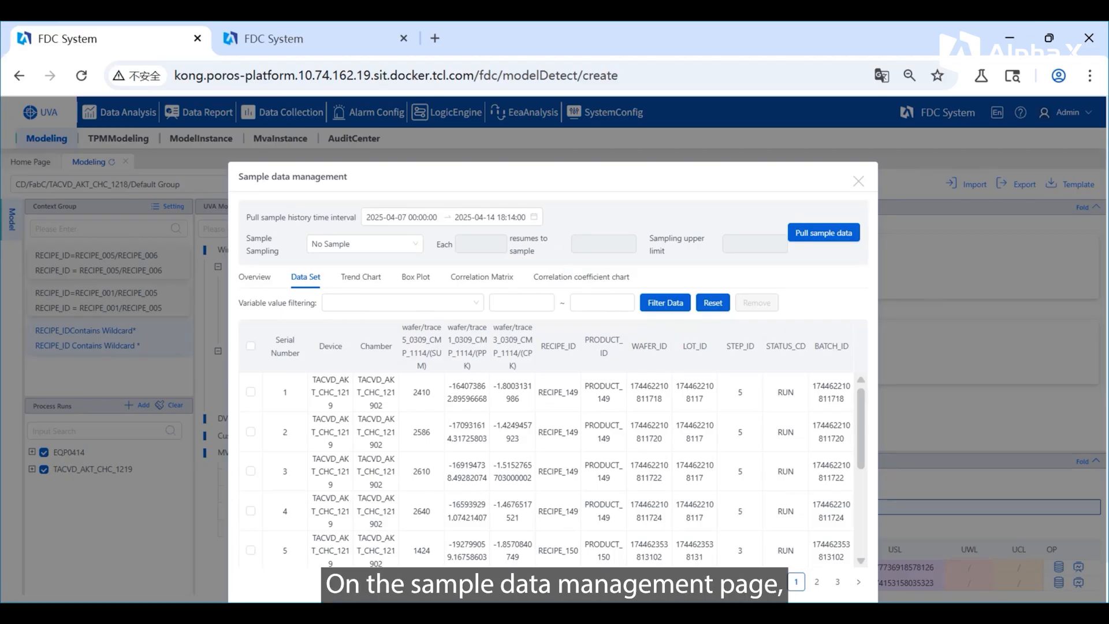
click(361, 277)
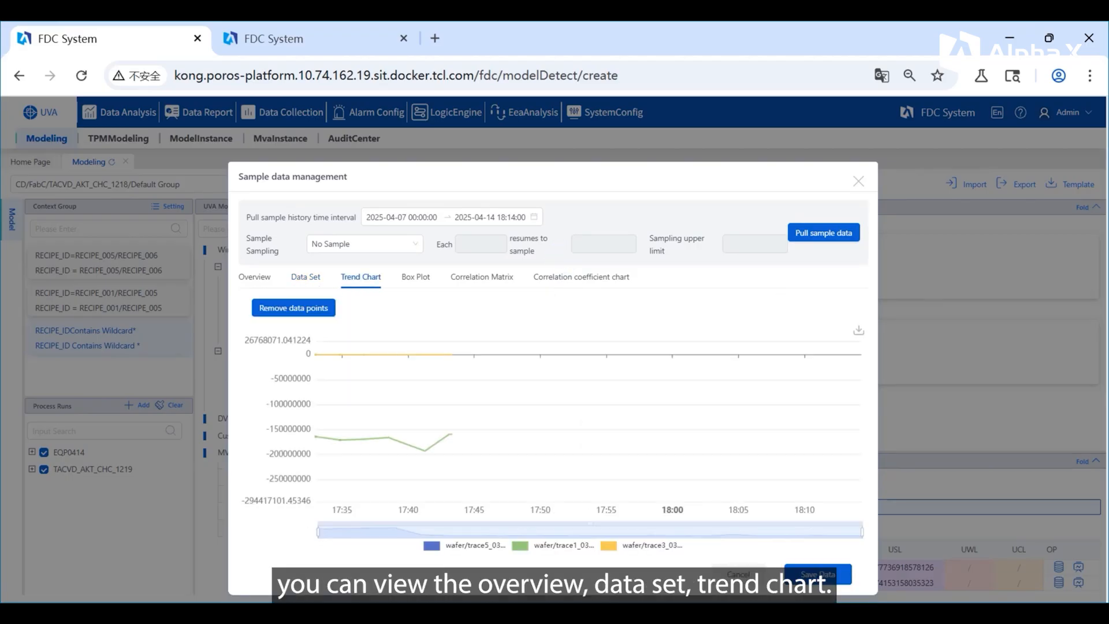
click(415, 277)
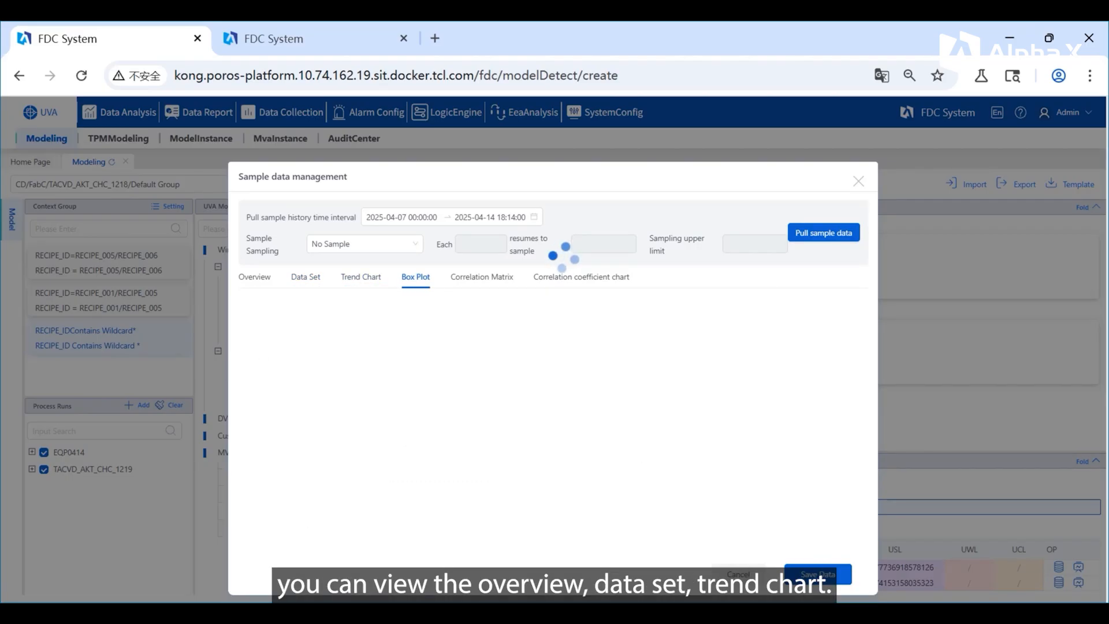
click(482, 276)
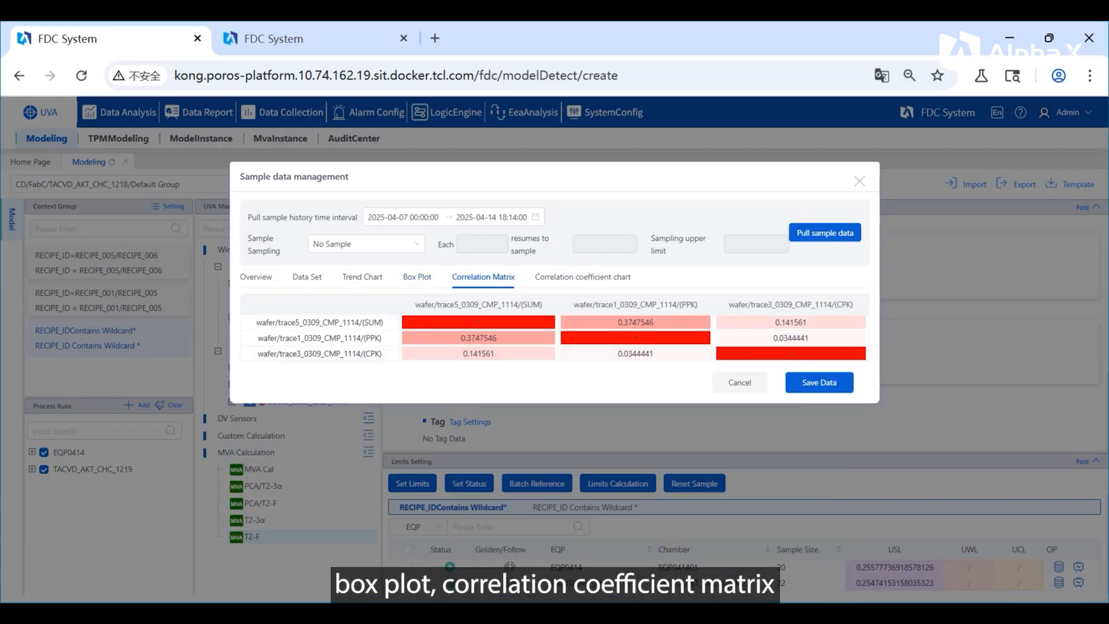
click(582, 277)
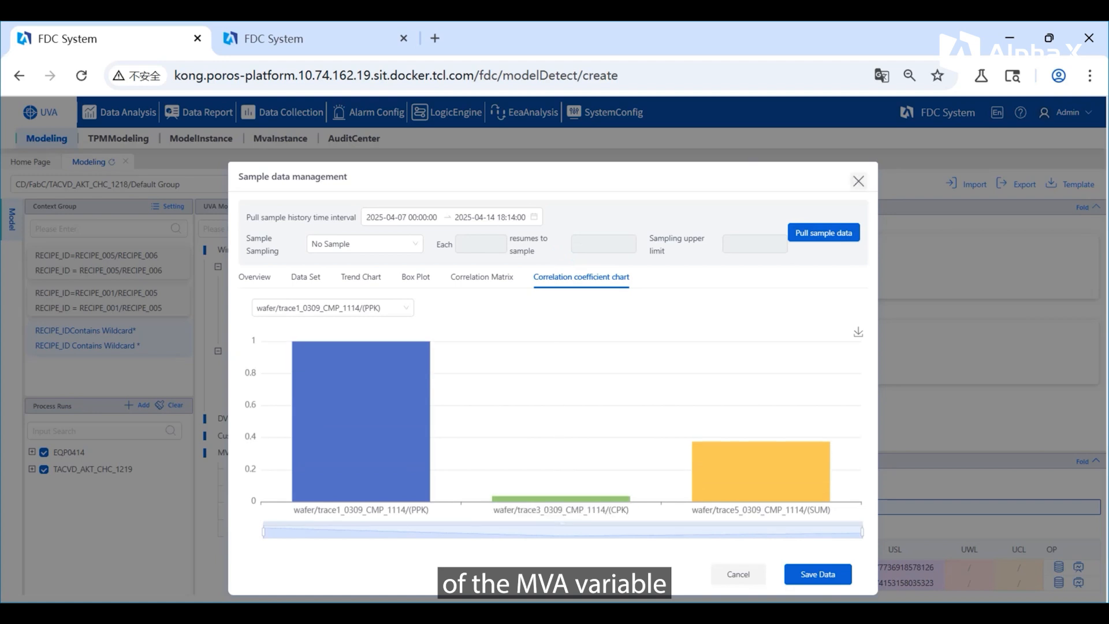
click(858, 181)
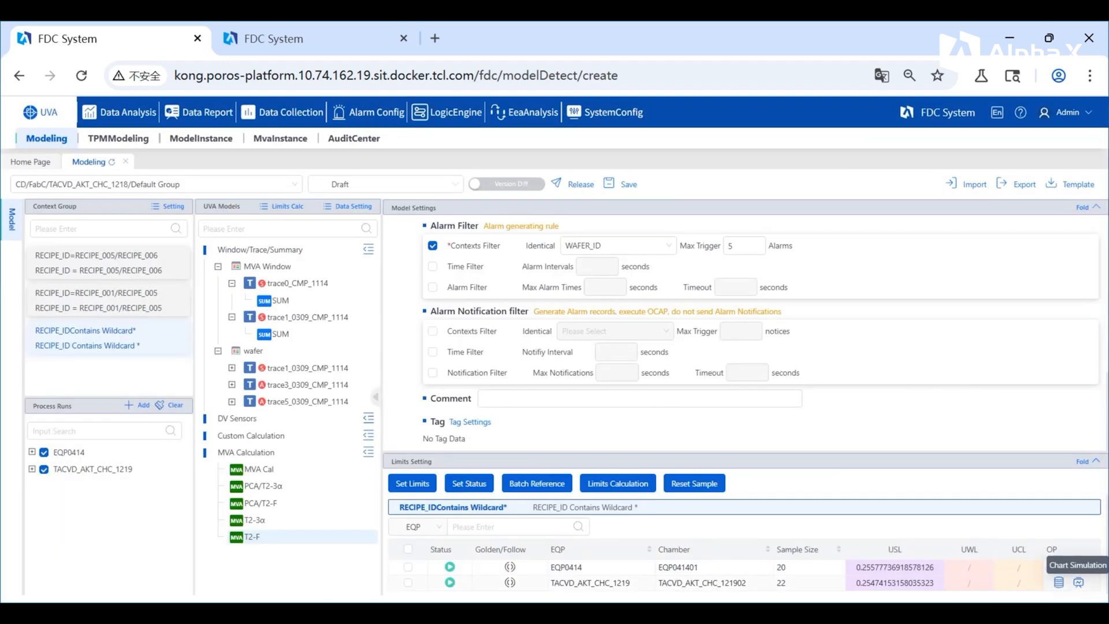
Step: Run a limits simulation for T2-F on chamber TACVD_AKT_CHC_121902 and review the resulting alarm list
click(1078, 582)
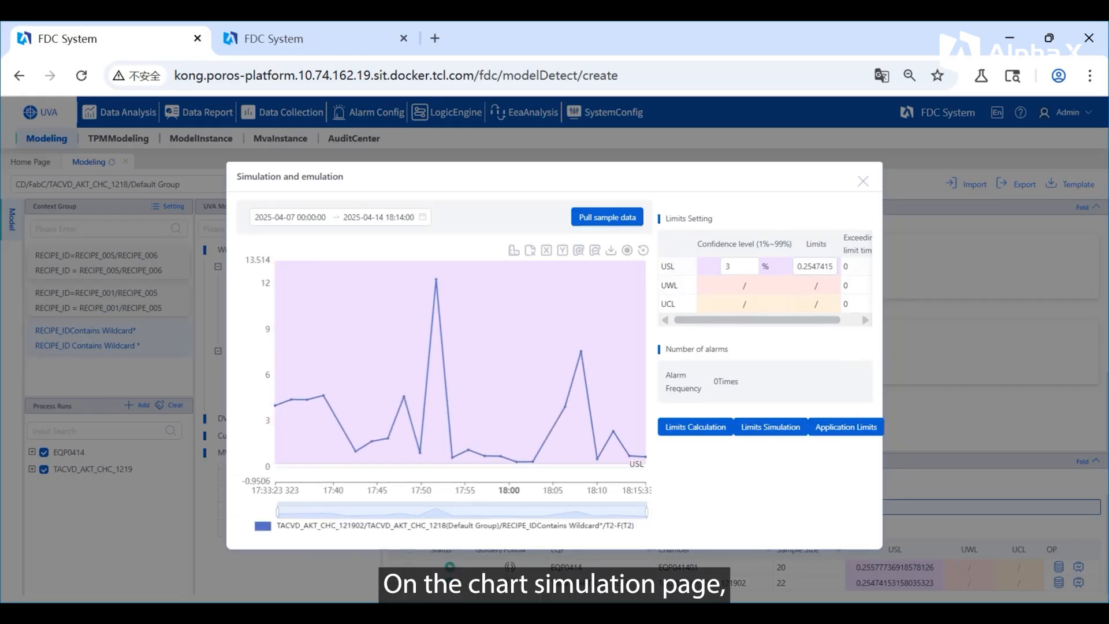
click(770, 427)
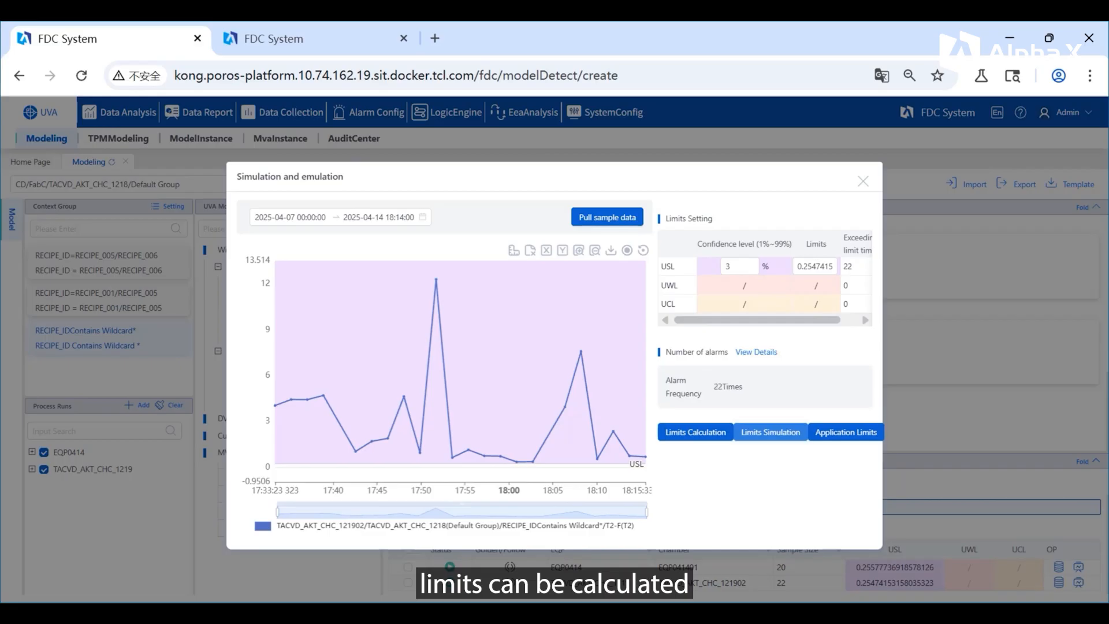
click(756, 351)
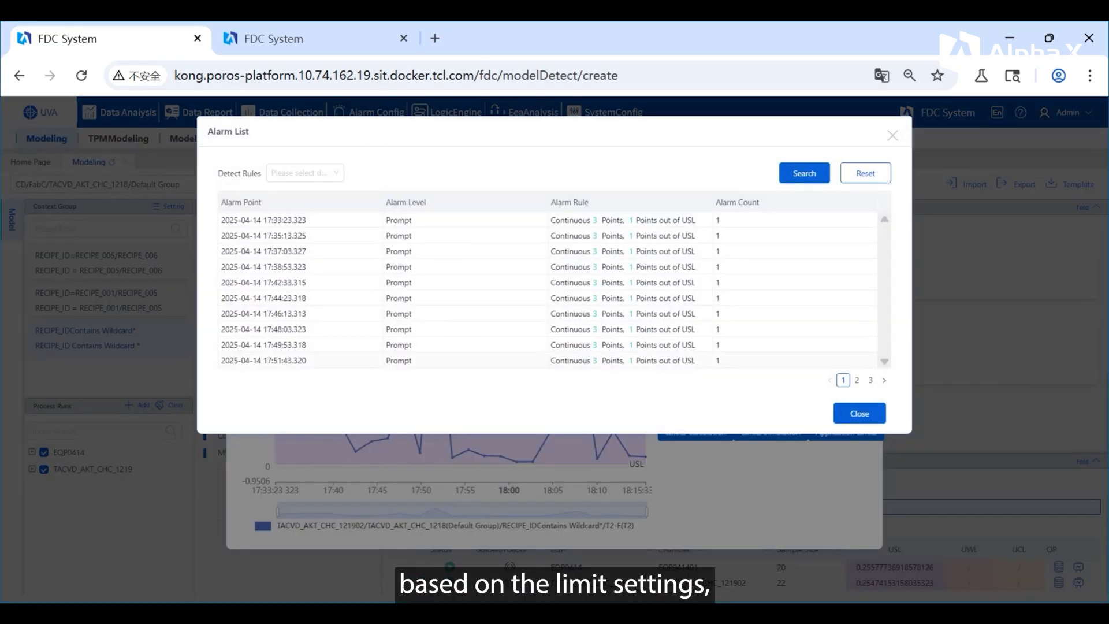
click(859, 414)
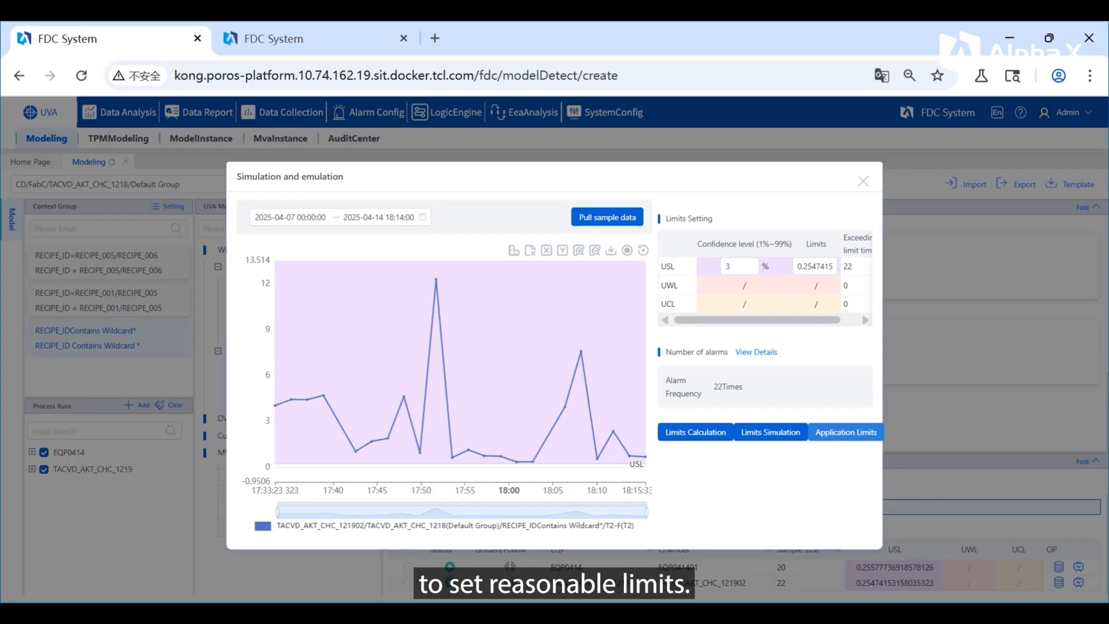
Step: Apply the simulated limits to chamber TACVD_AKT_CHC_121902 and release the draft model
click(846, 432)
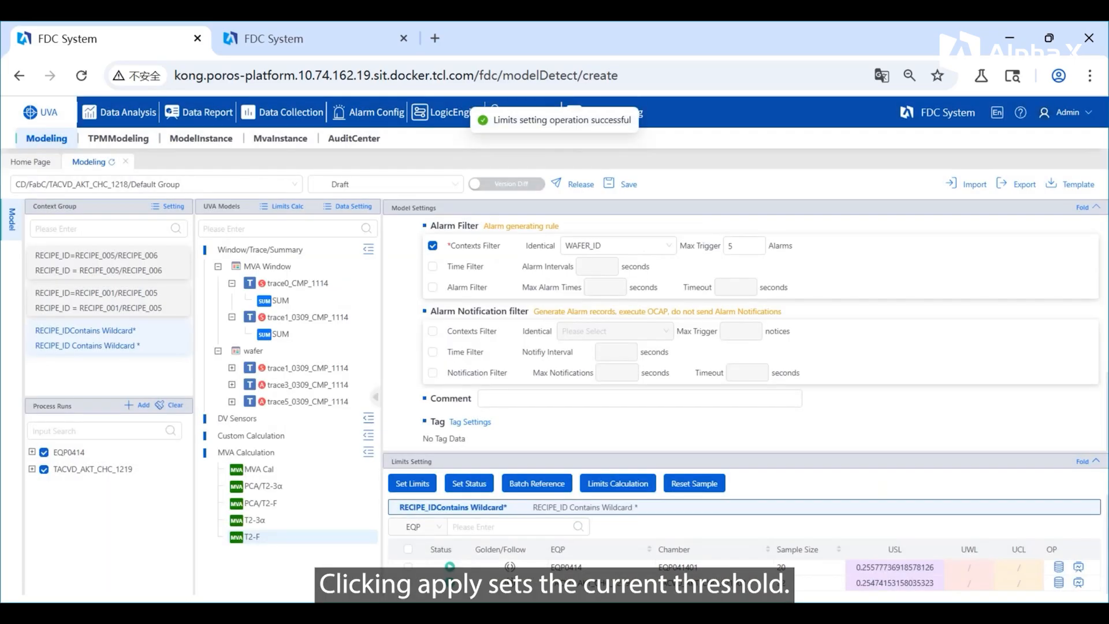
click(895, 582)
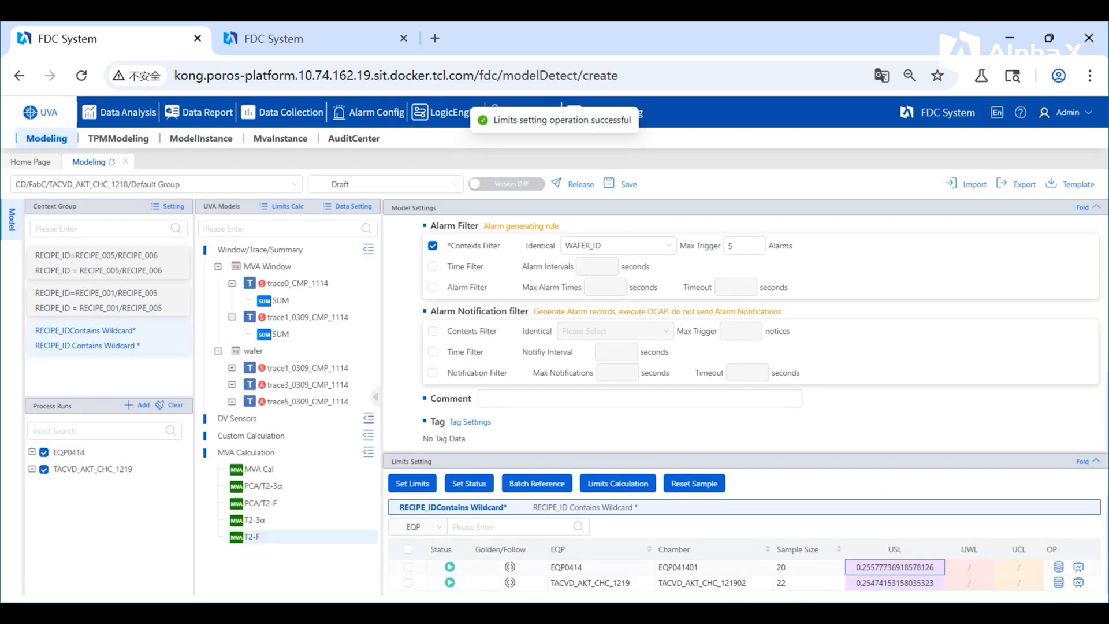
click(579, 185)
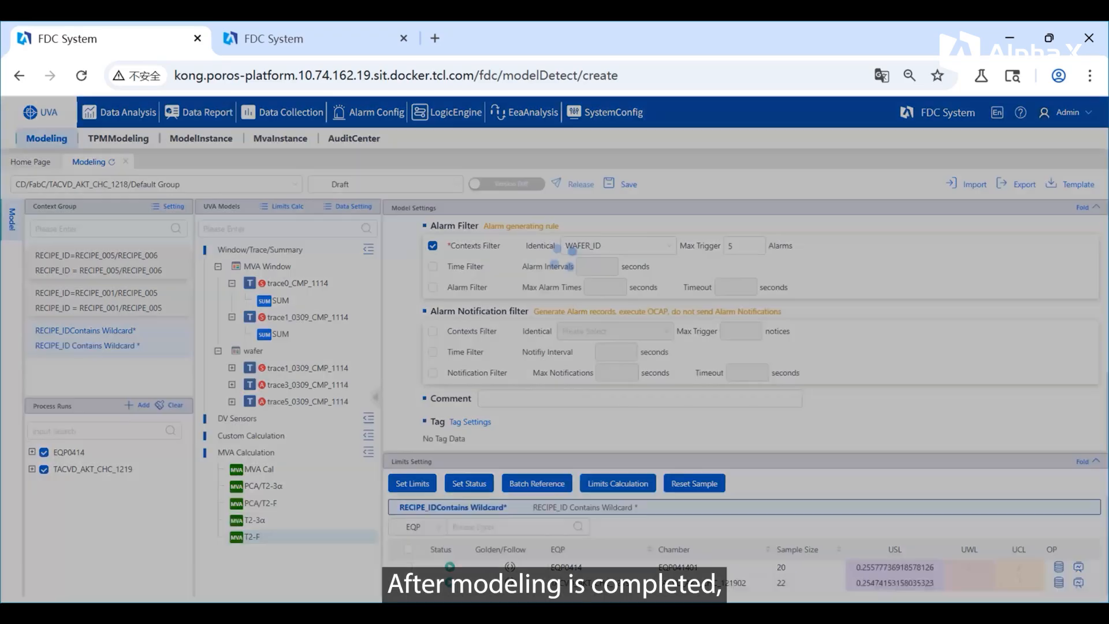
click(668, 327)
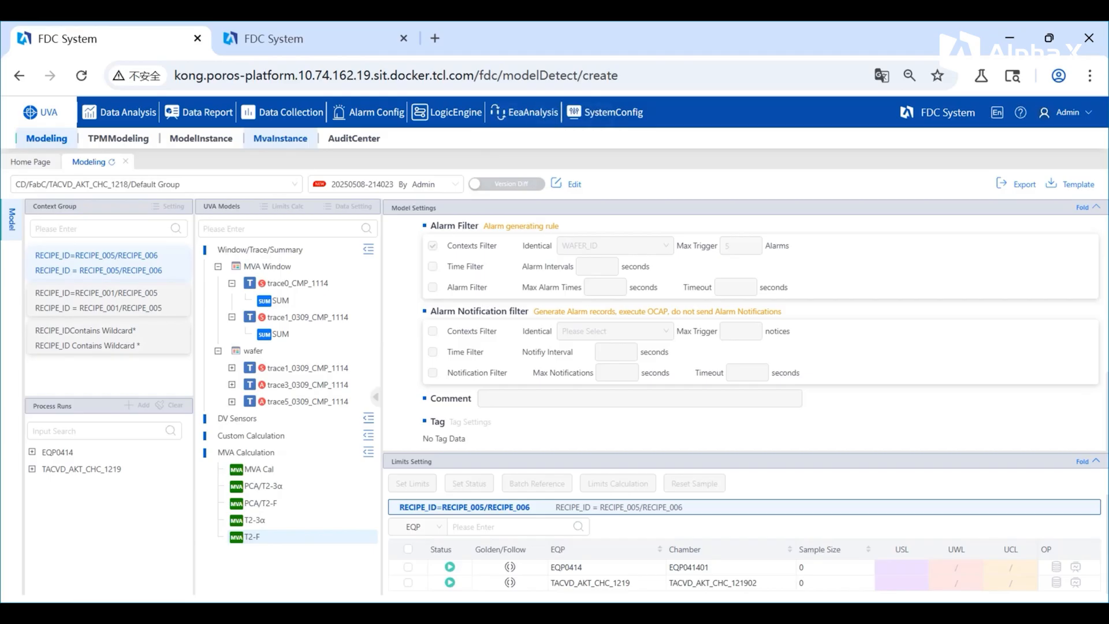
Step: Search the MVA instances of chamber TACVD_AKT_CHC_121902 and select all instances in the RECIPE_ID Contains Wildcard group
click(280, 139)
scroll(87, 497, down, 1)
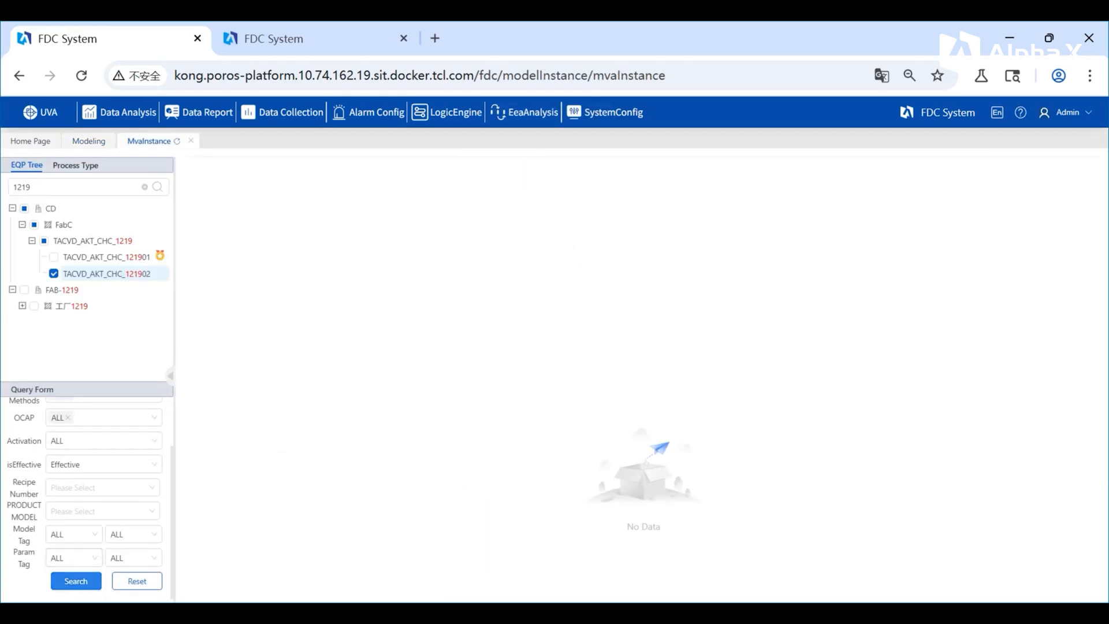
click(76, 581)
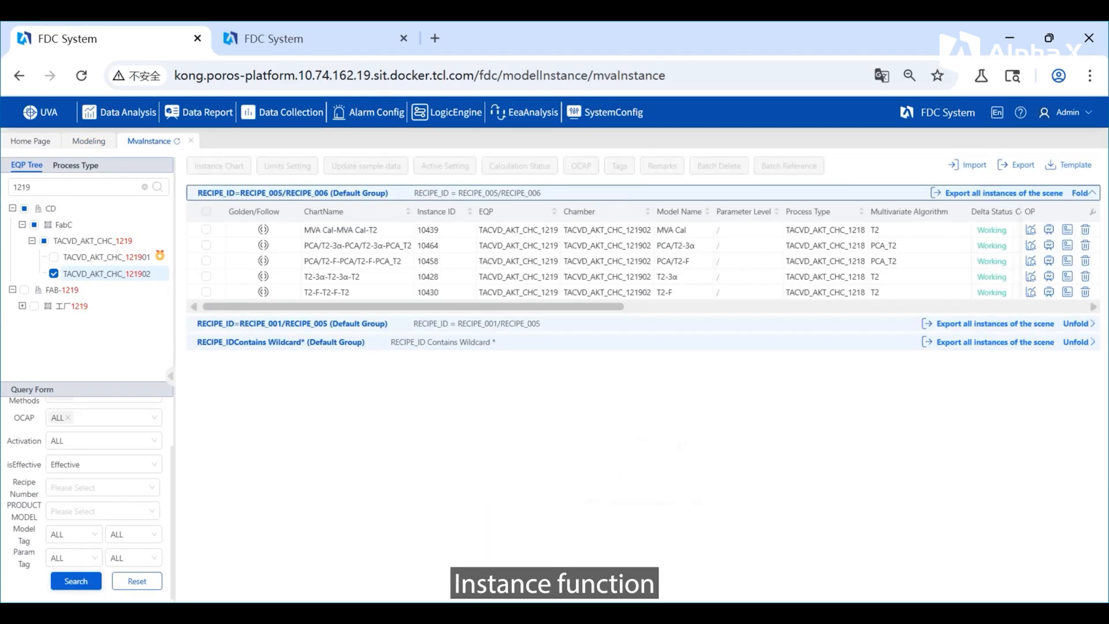
click(332, 341)
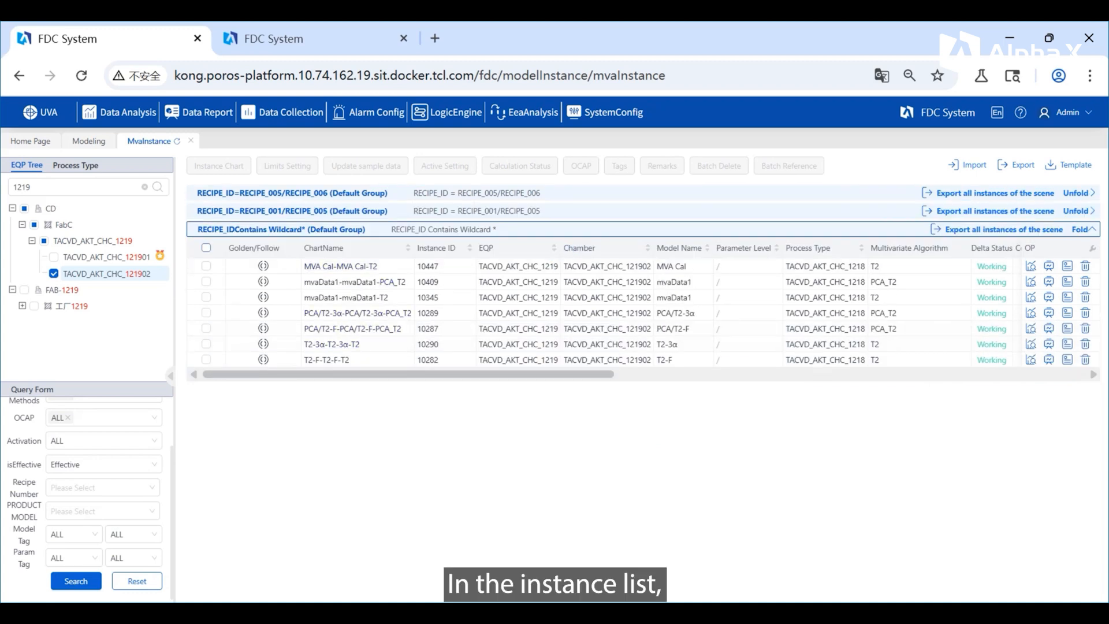
click(205, 247)
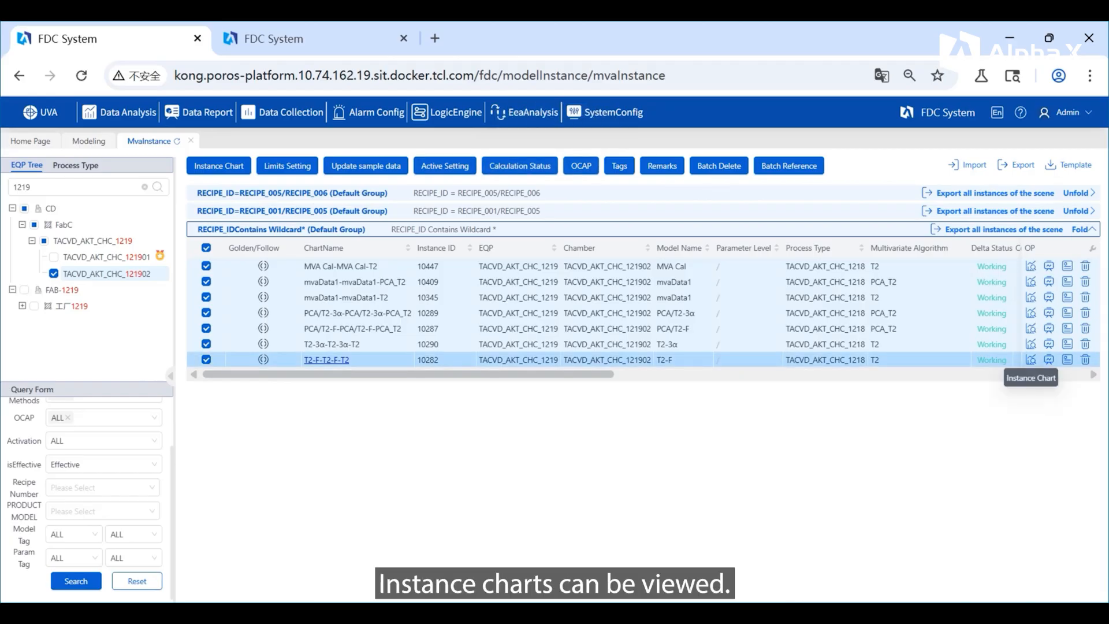
click(1031, 360)
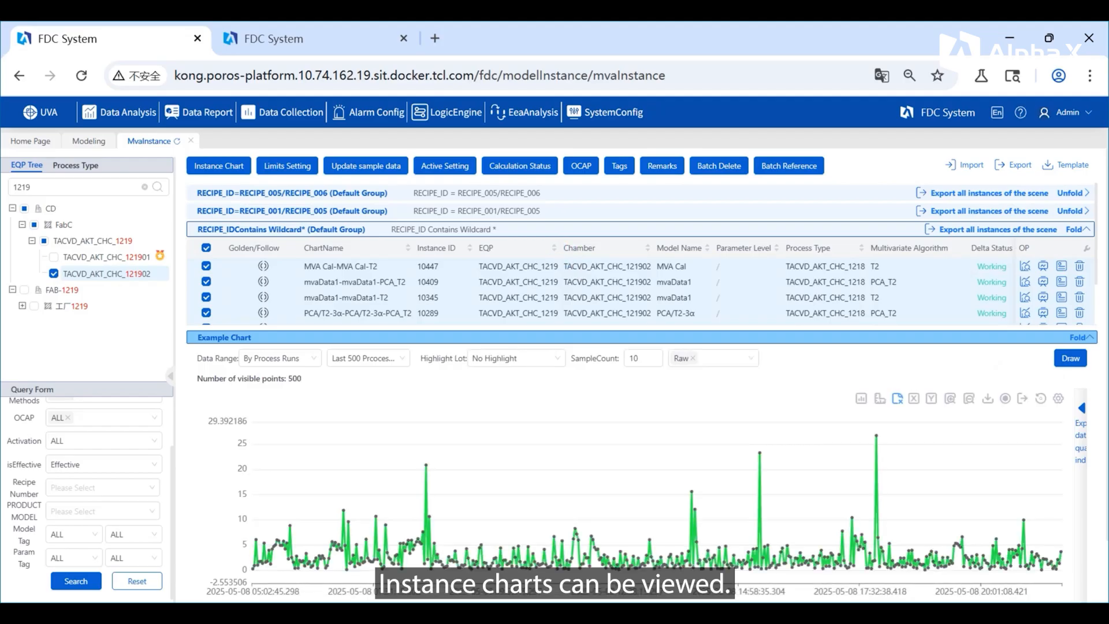
click(516, 359)
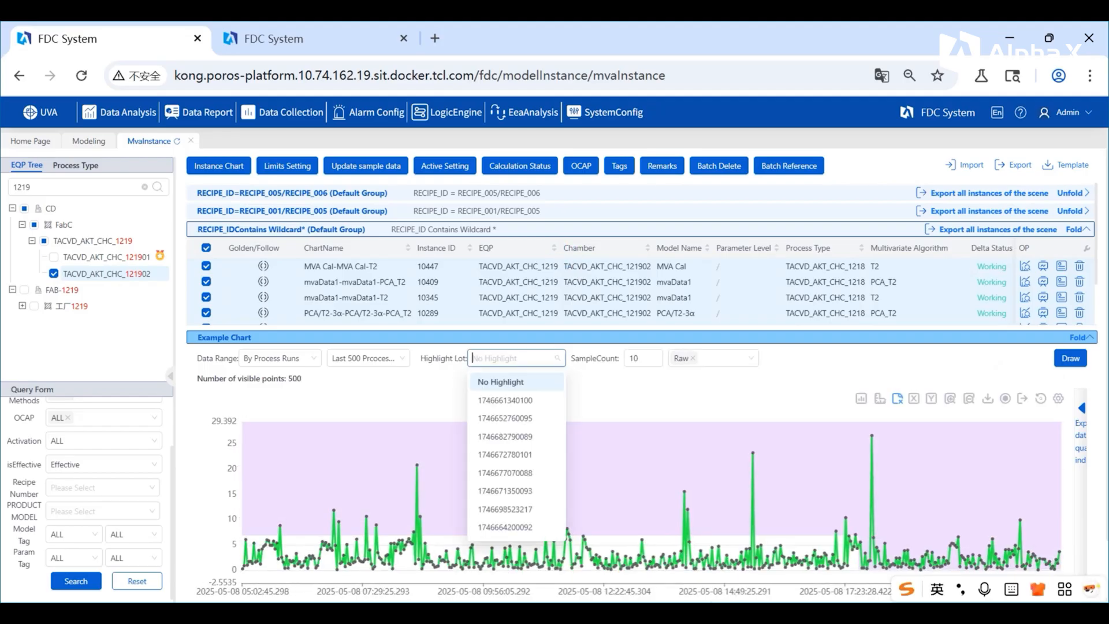
click(505, 400)
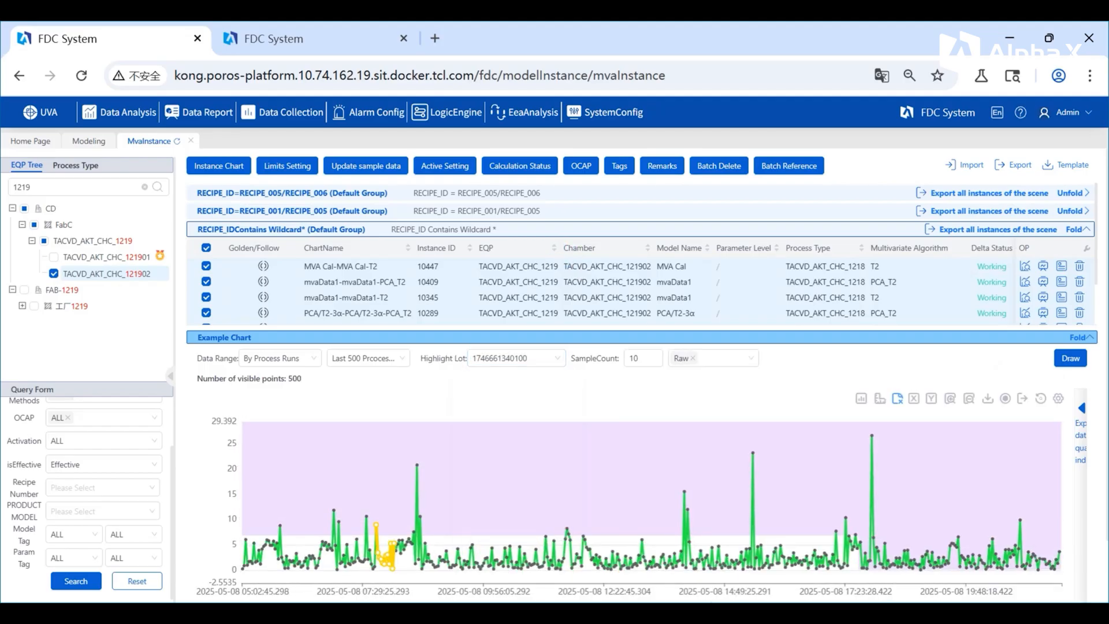
scroll(1043, 230, down, 3)
Step: Open the detect simulation of MVA instance 10282 and calculate its USL limit with a confidence level of 3%
click(1043, 230)
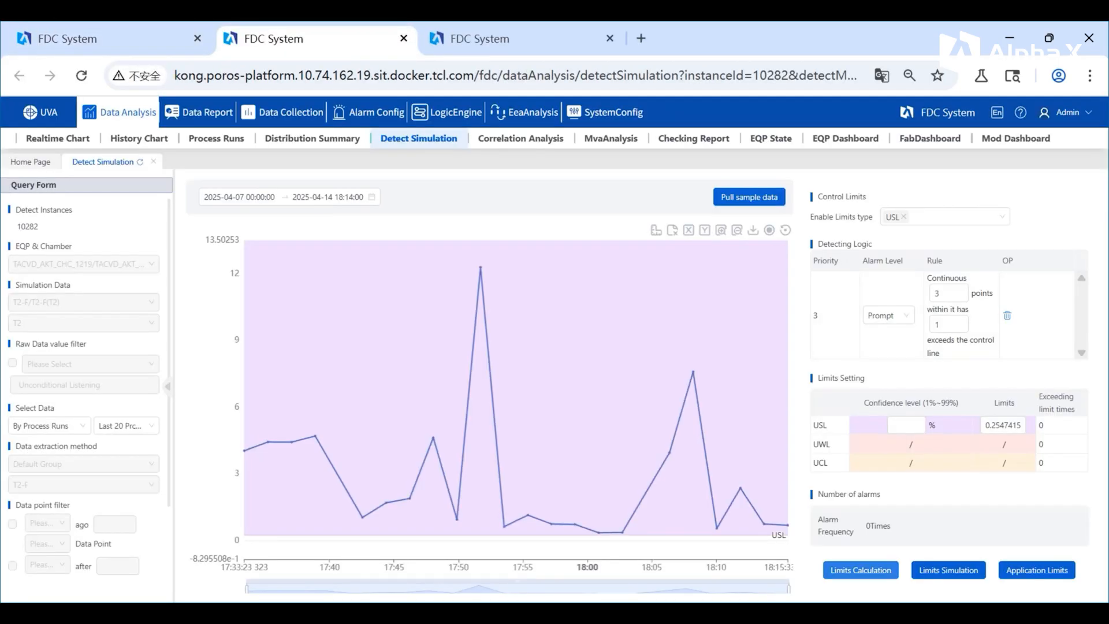
click(861, 570)
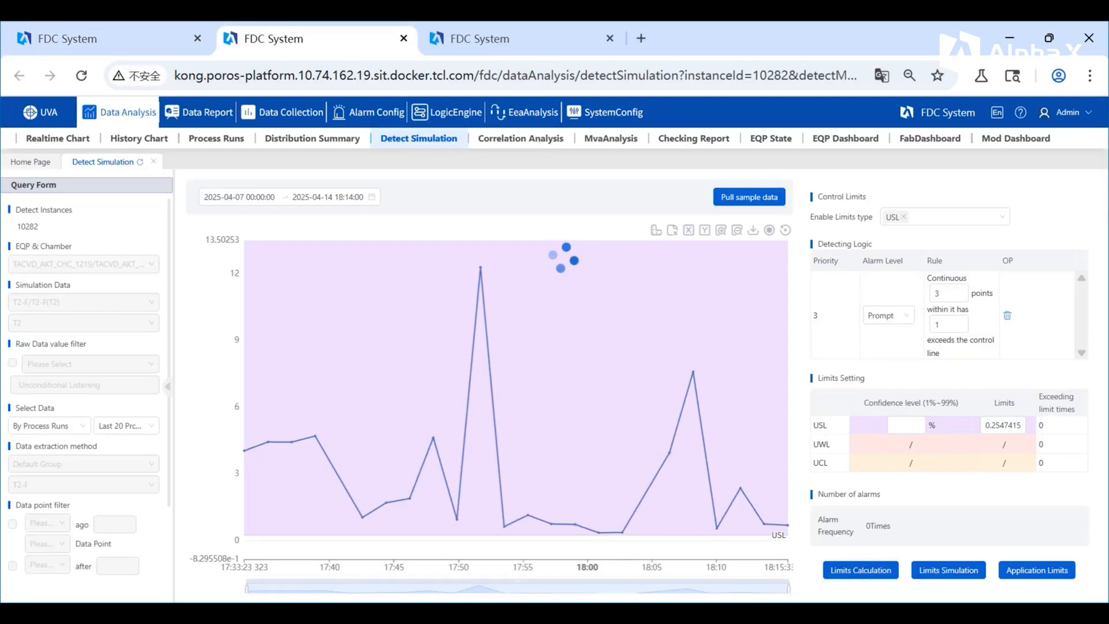
click(903, 425)
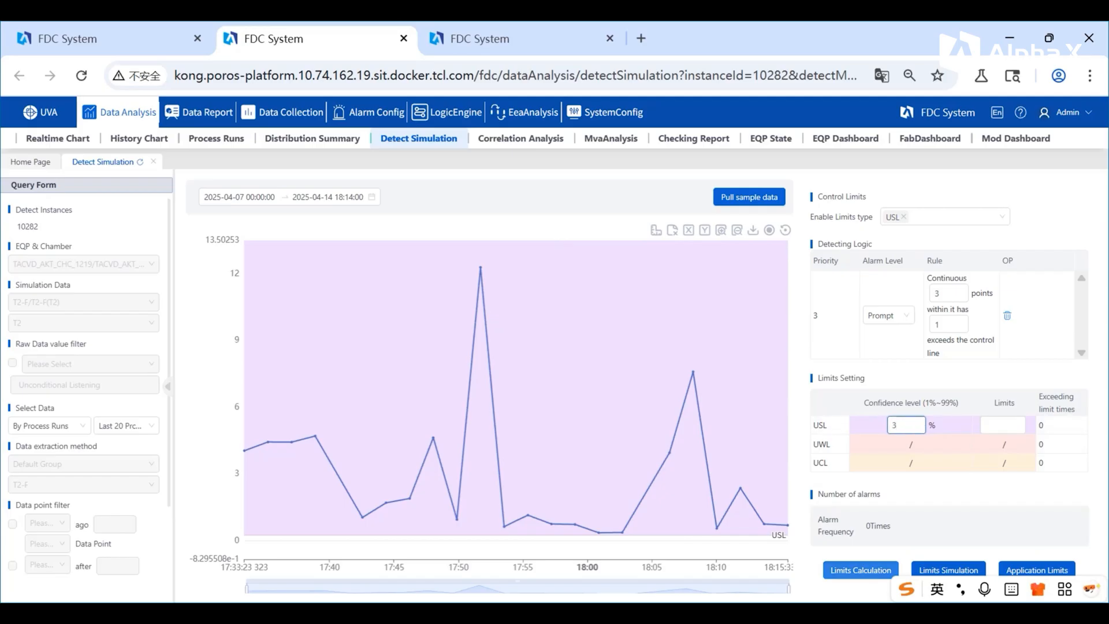
click(860, 570)
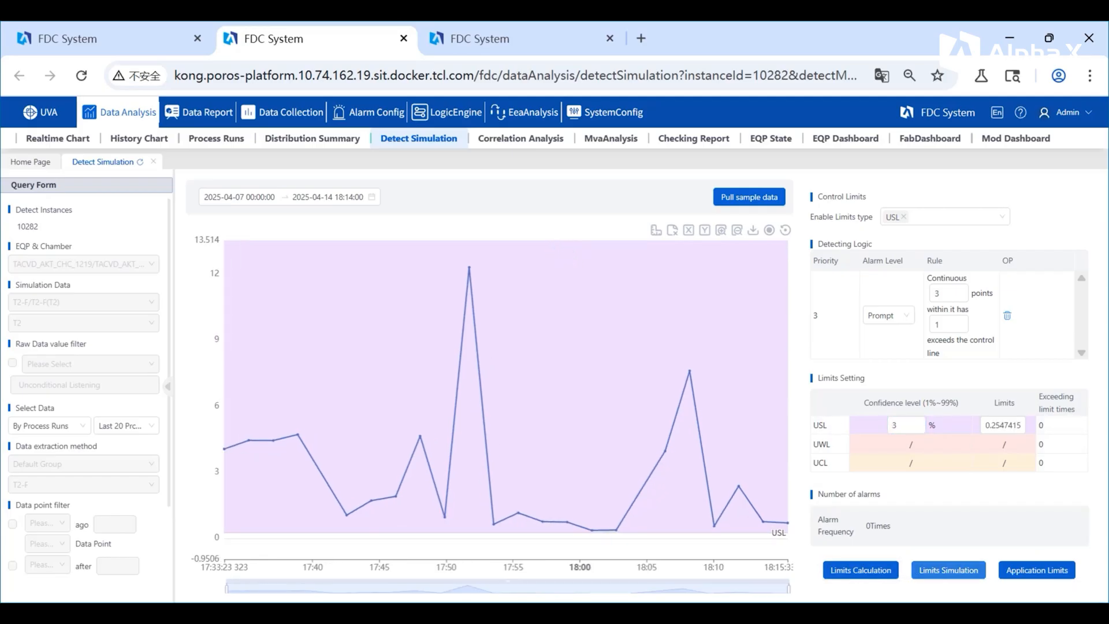
Step: Run the limits simulation for instance 10282 and apply the limits to it
click(949, 570)
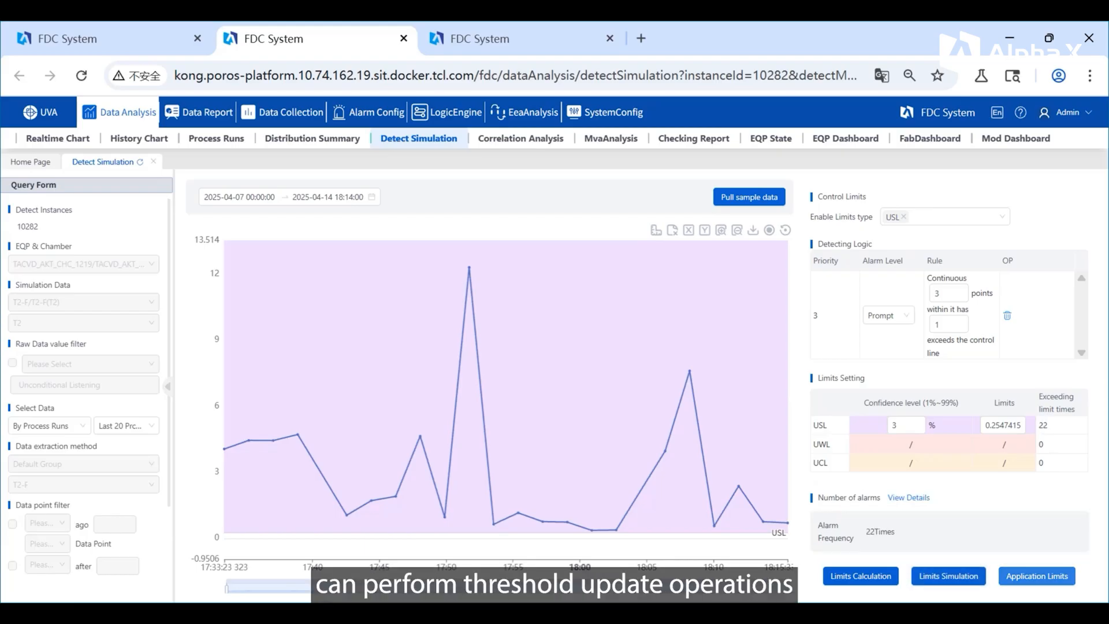
click(1037, 576)
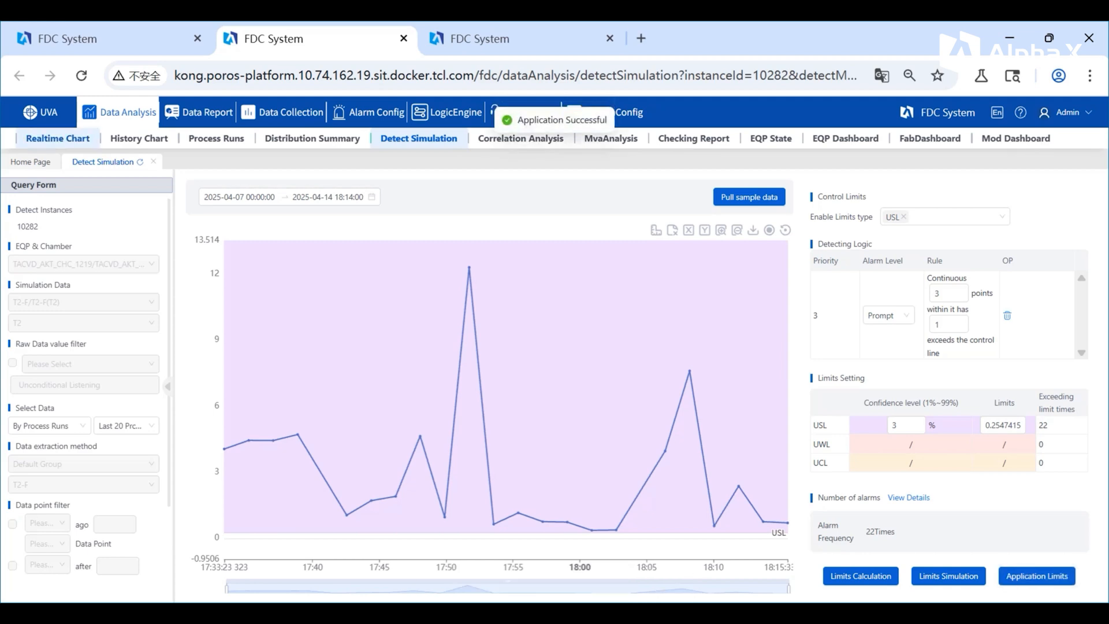
Step: Return to the MVA instance list, refresh the search for chamber TACVD_AKT_CHC_121902 and view the remaining table columns
click(133, 39)
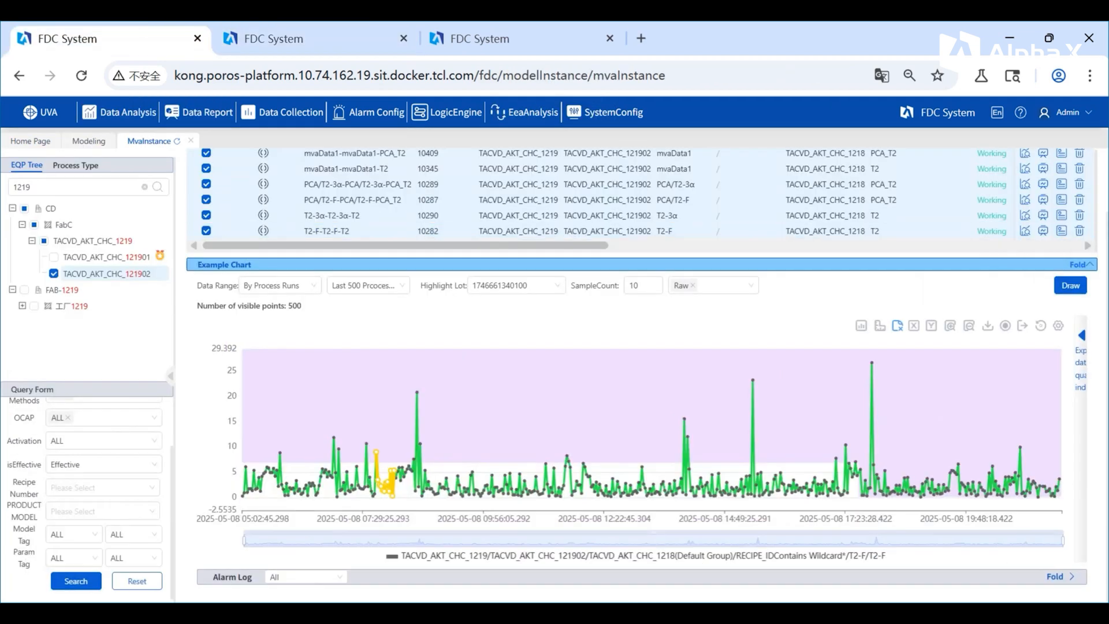
click(75, 582)
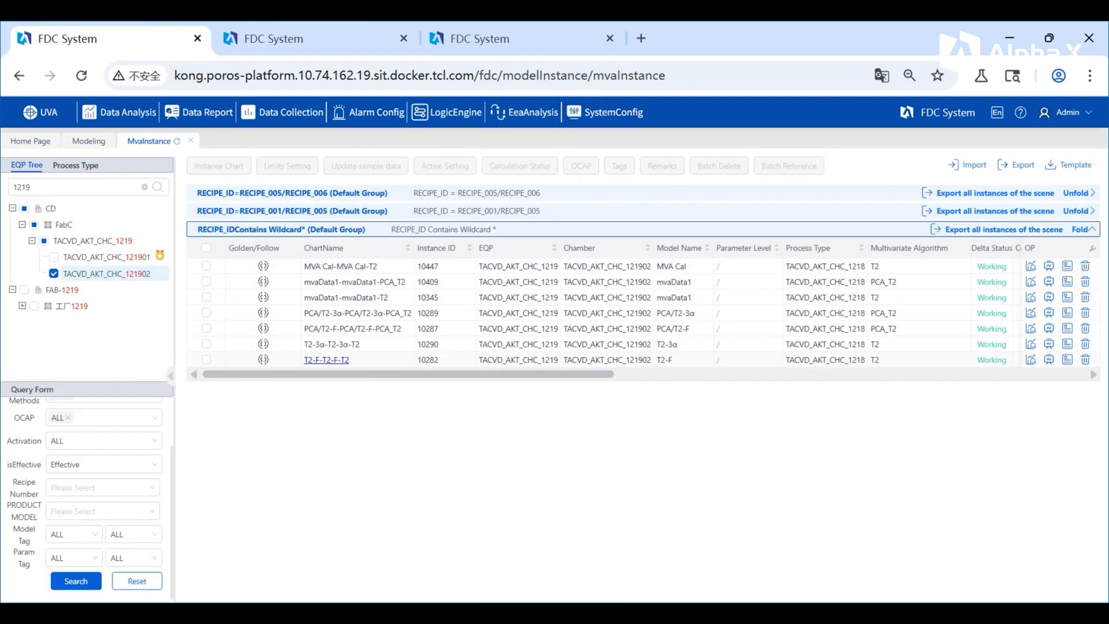
drag(342, 374, 633, 375)
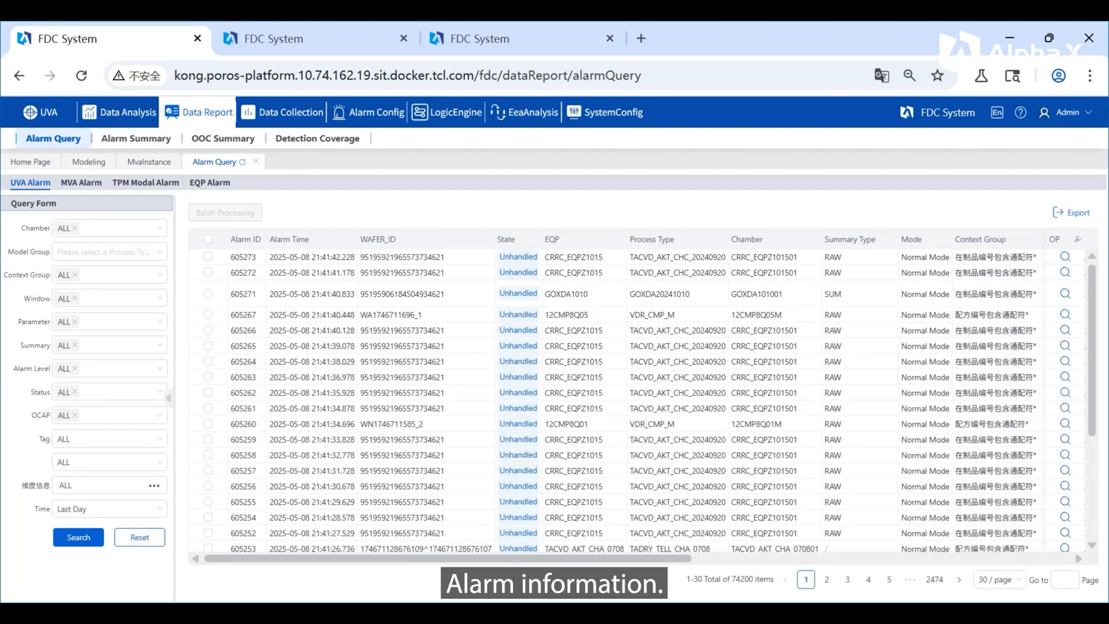
Step: Review the details of MVA alarm 605270 in the alarm query and save its status as Effective
click(82, 182)
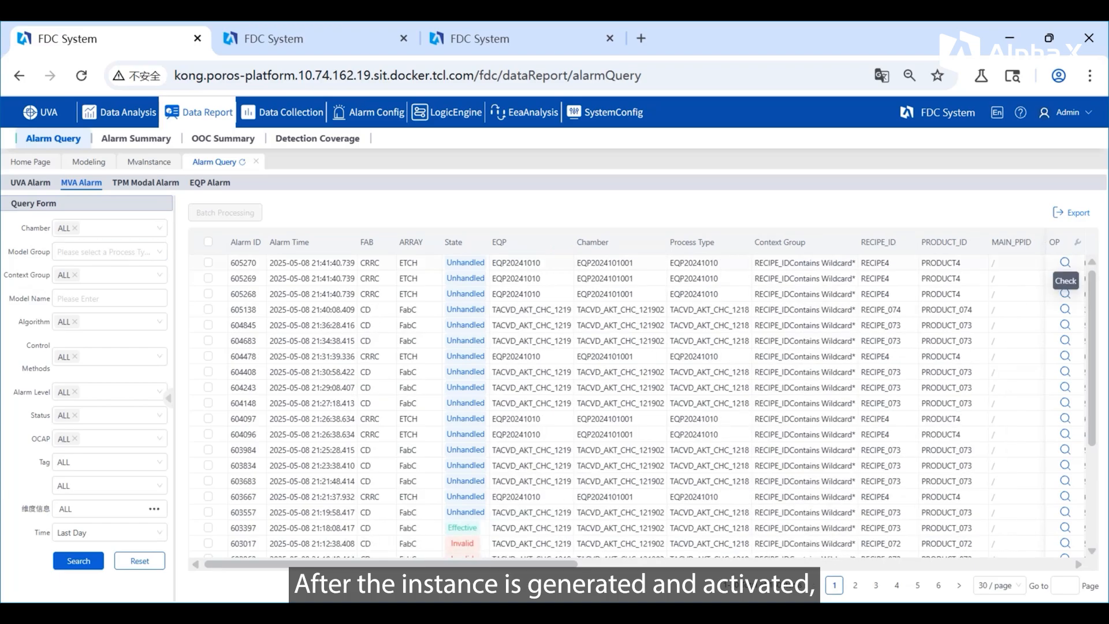
click(1066, 263)
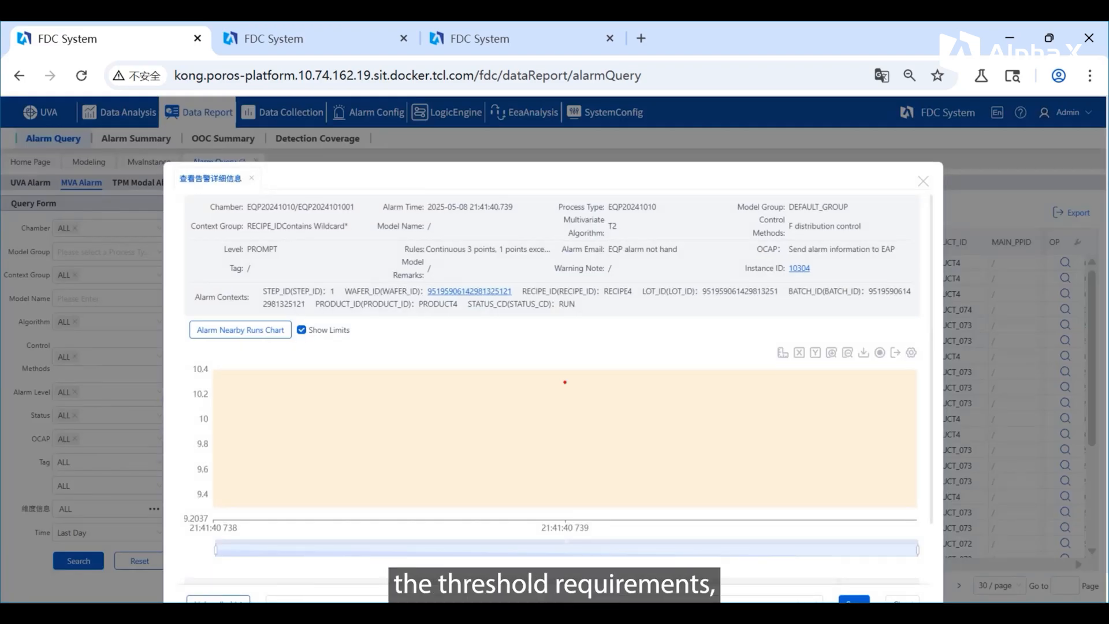
scroll(335, 404, down, 3)
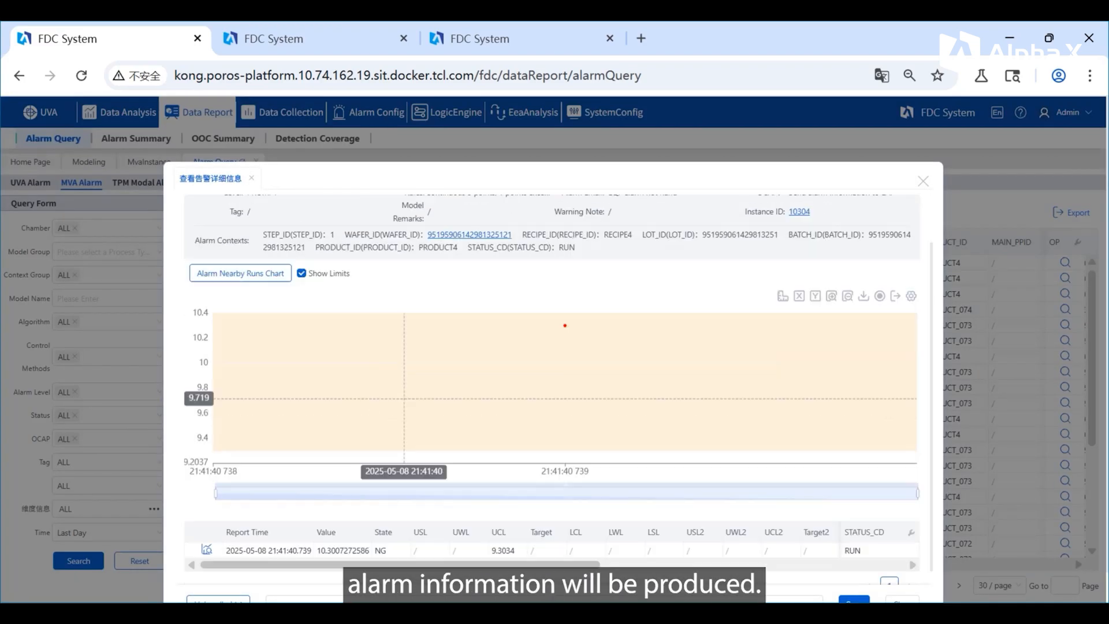
click(218, 569)
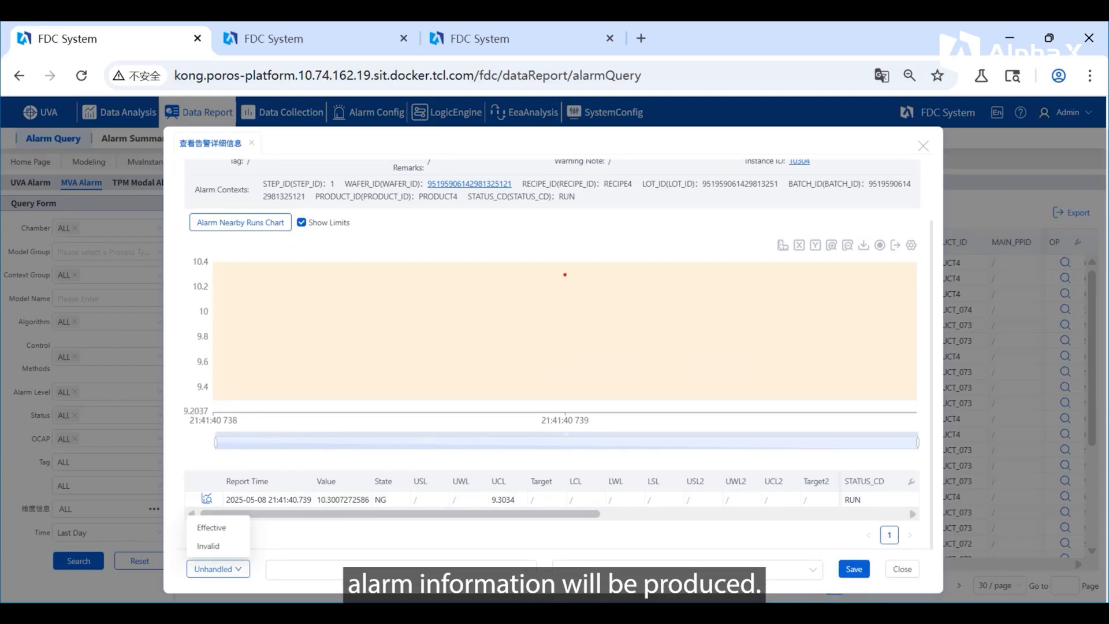
click(211, 527)
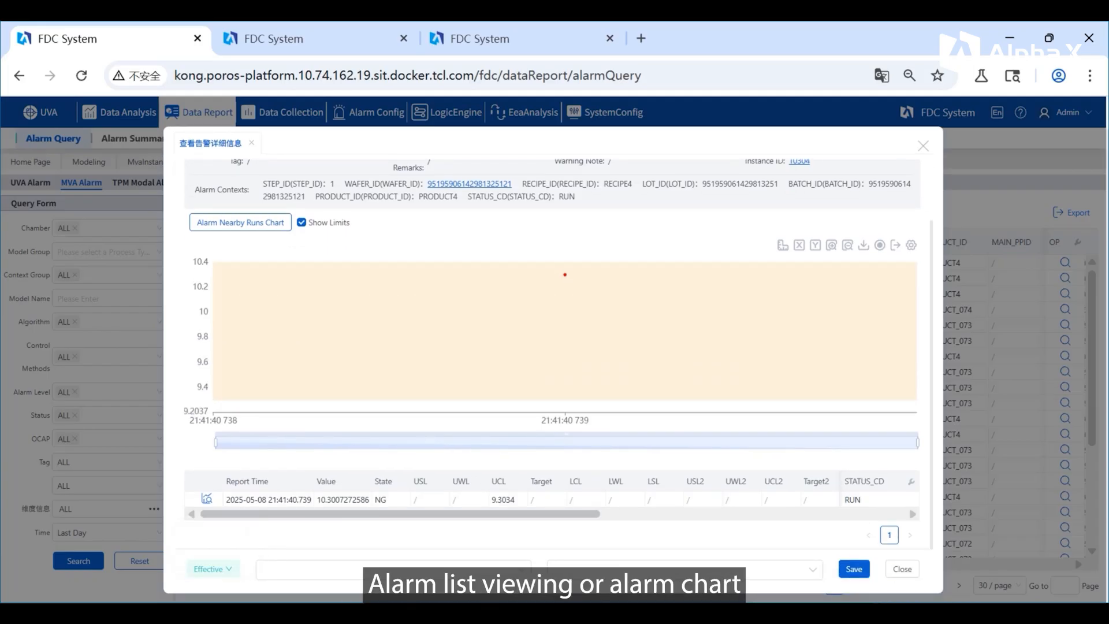
click(854, 569)
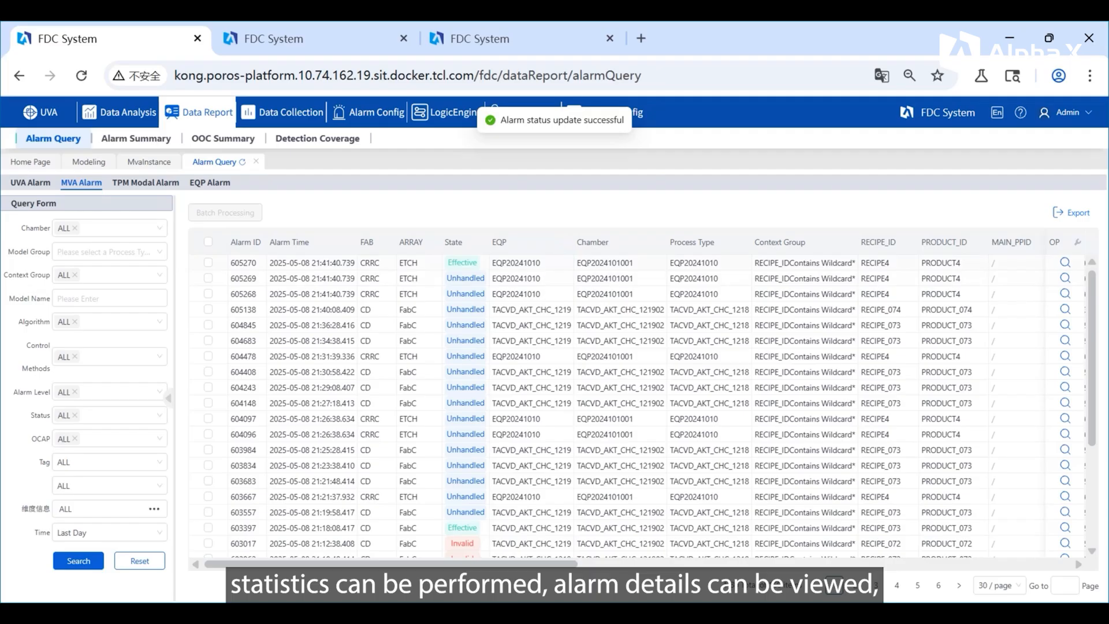
Step: Batch-process MVA alarms 605269 and 605268 to the status Invalid and open the alarm summary
click(208, 278)
click(208, 294)
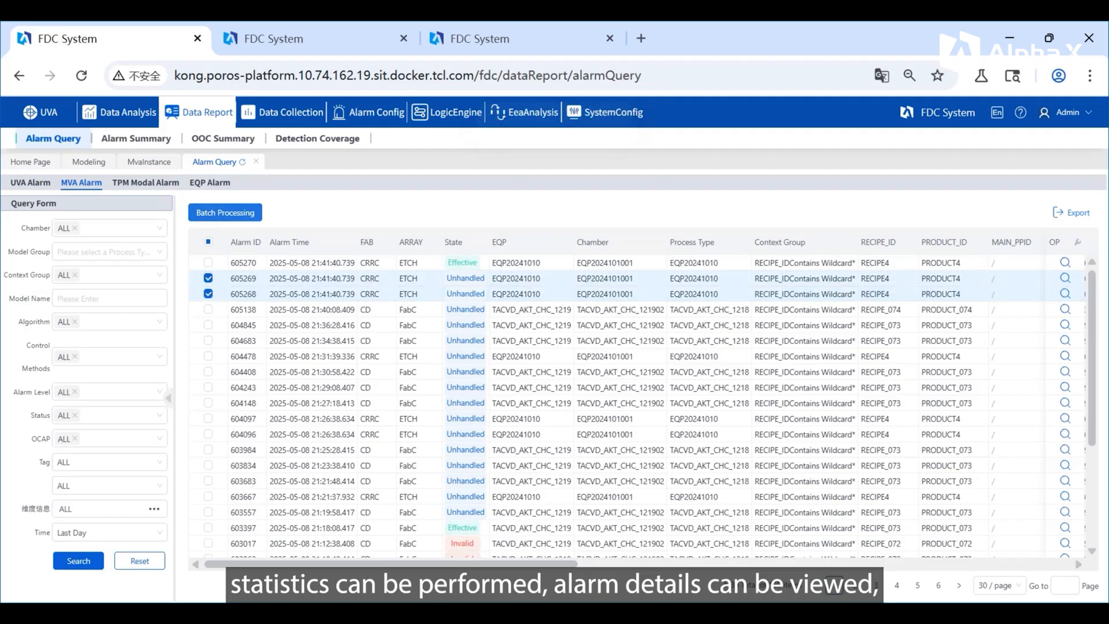
click(226, 213)
click(583, 237)
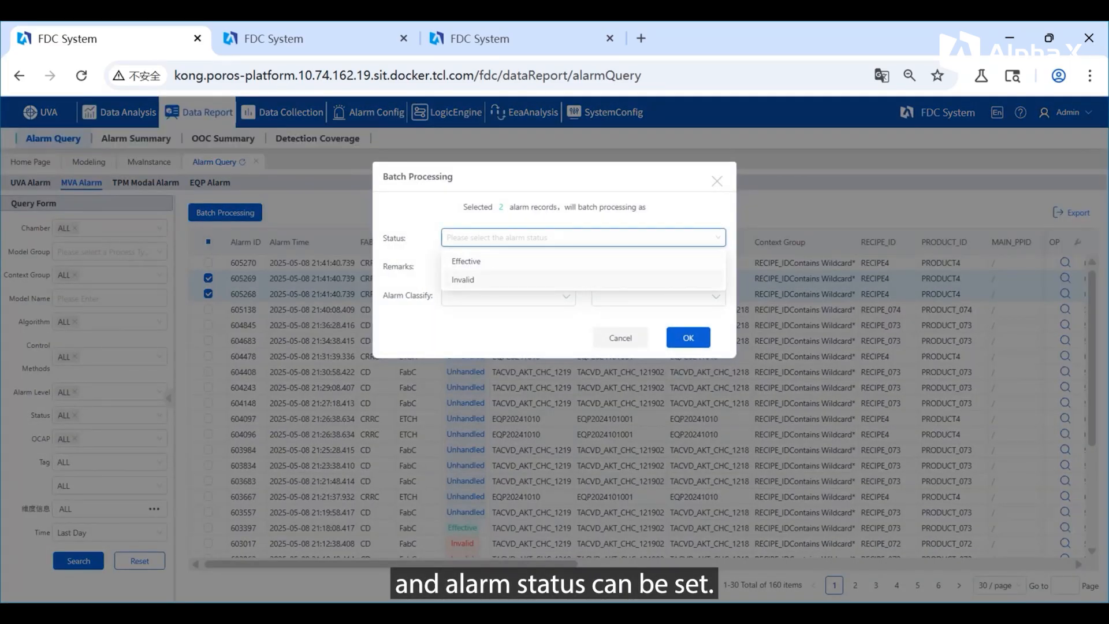
click(463, 279)
click(688, 337)
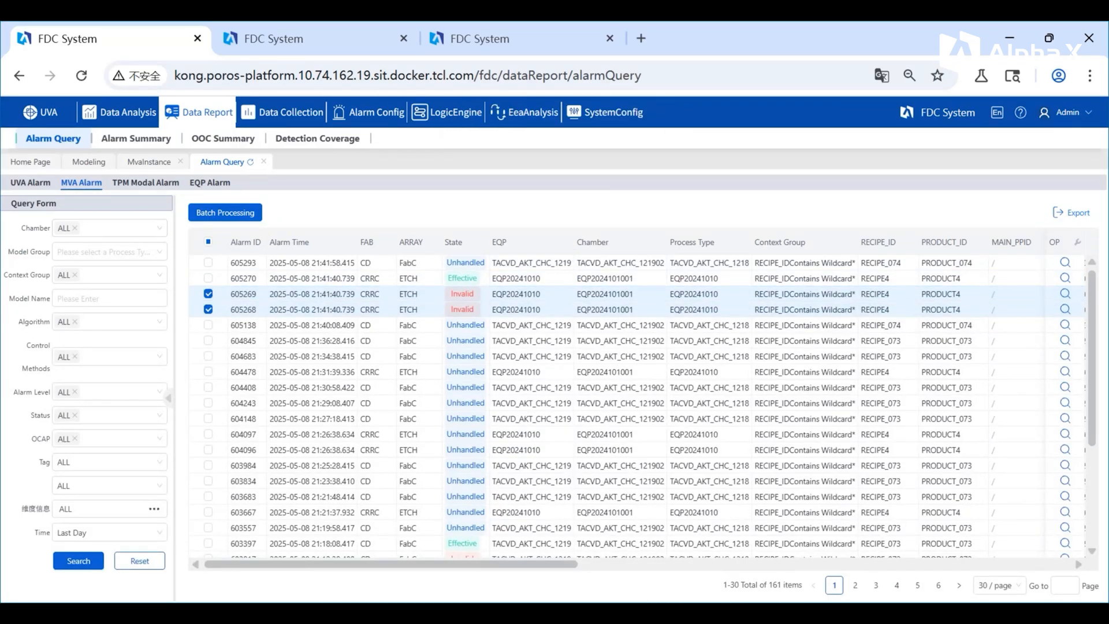
click(136, 139)
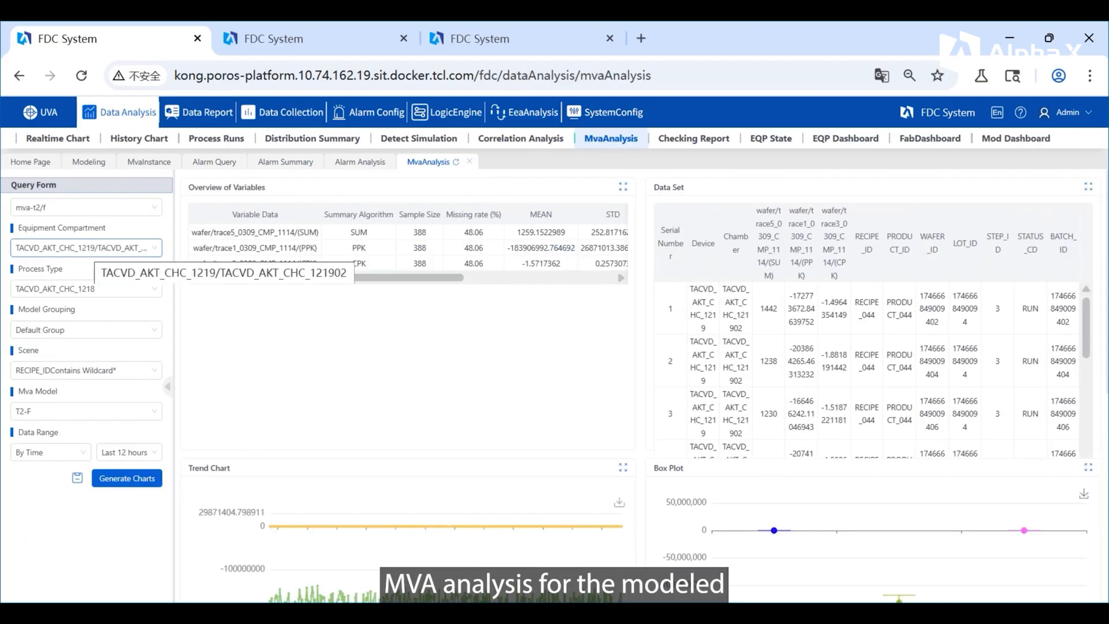
Step: Generate the MVA analysis charts for model T2-F in the Default Group, scene RECIPE_IDContains Wildcard*, over the last 12 hours
click(82, 330)
click(81, 353)
click(81, 371)
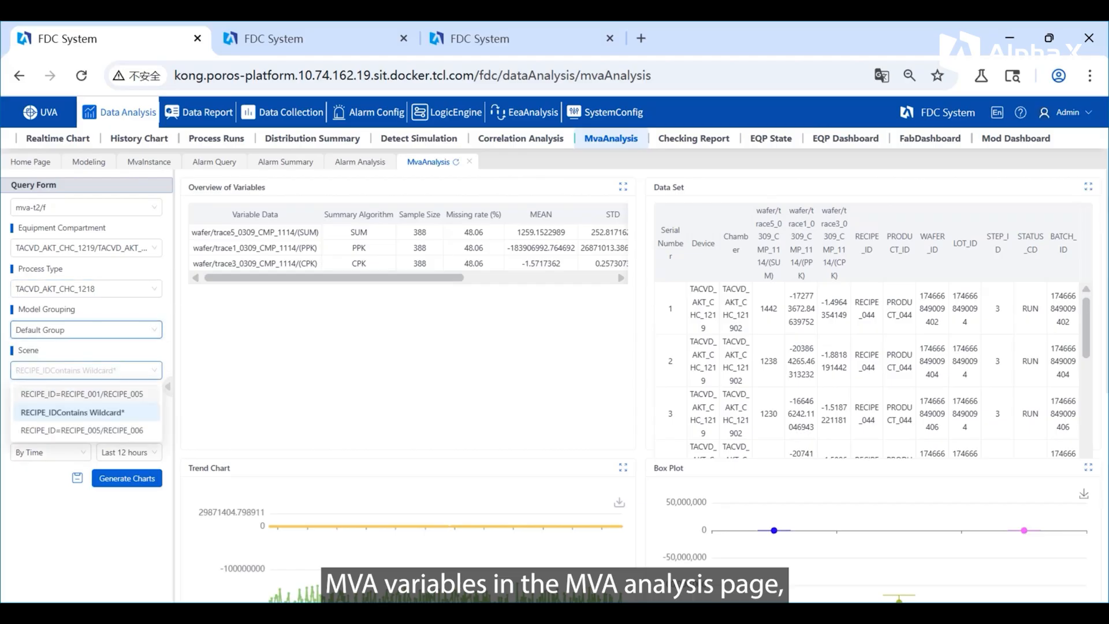
click(81, 412)
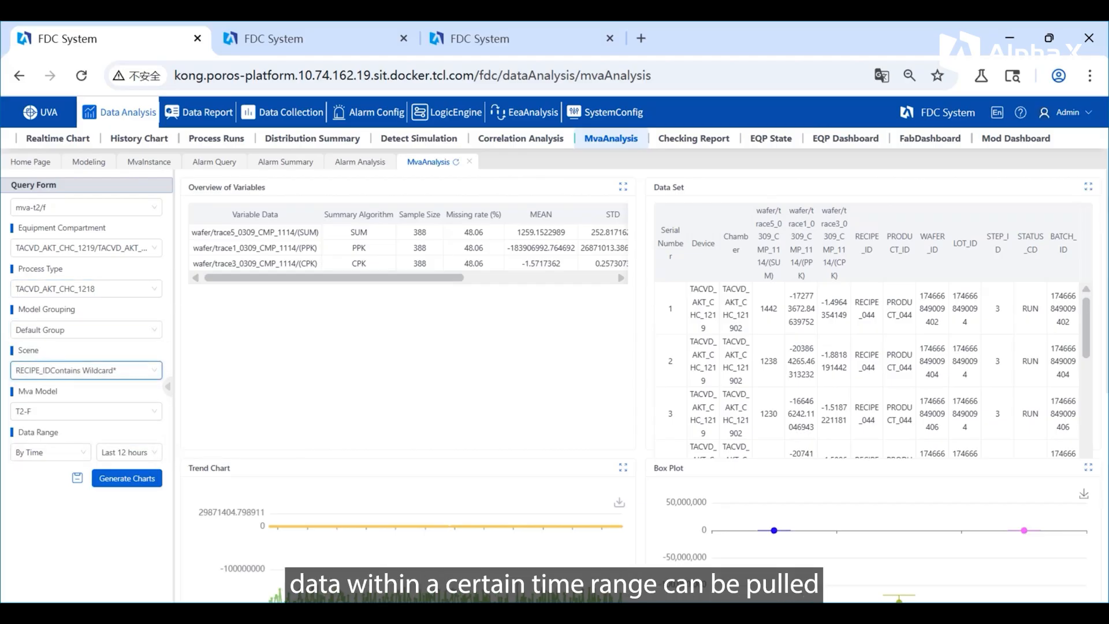
click(82, 411)
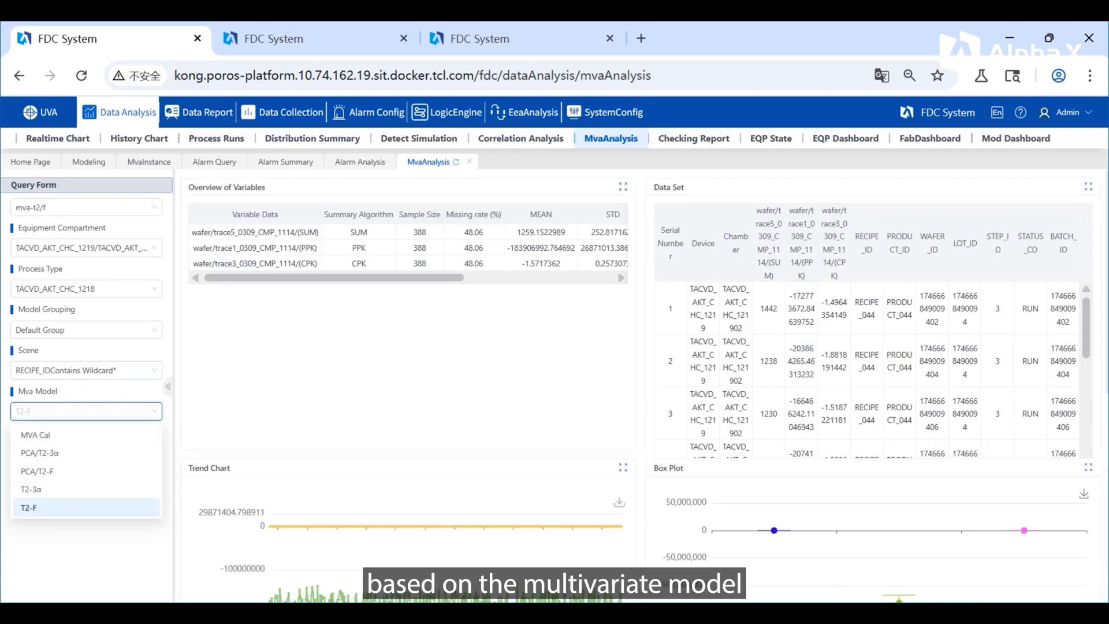
click(87, 506)
click(127, 478)
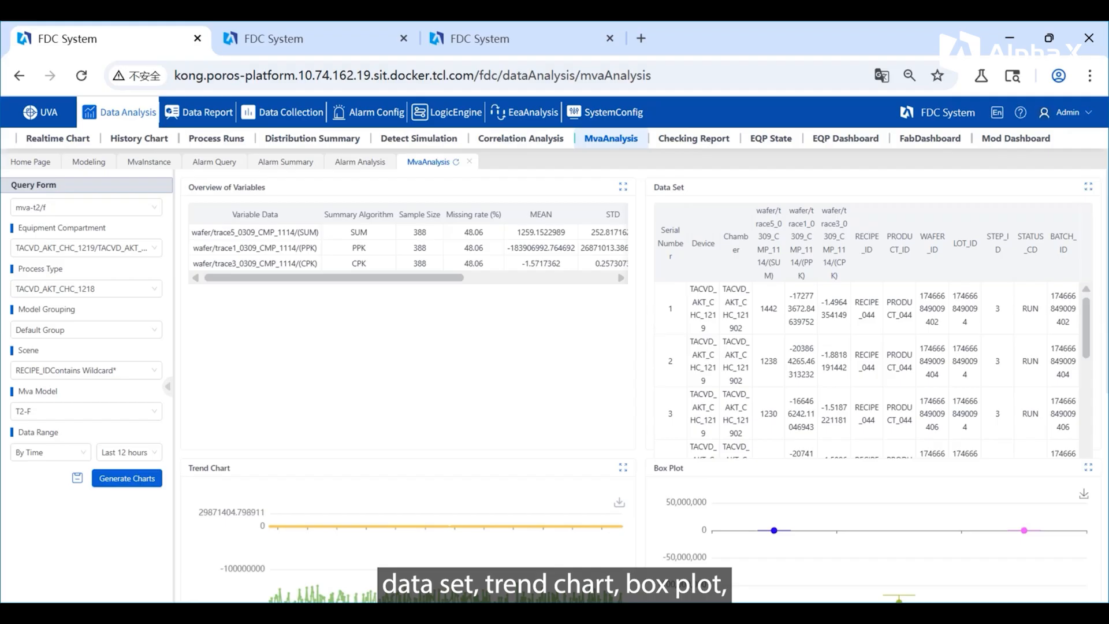
Step: Examine the trend chart, box plot, correlation coefficient table and correlation coefficient chart of the T2-F analysis
scroll(640, 386, down, 5)
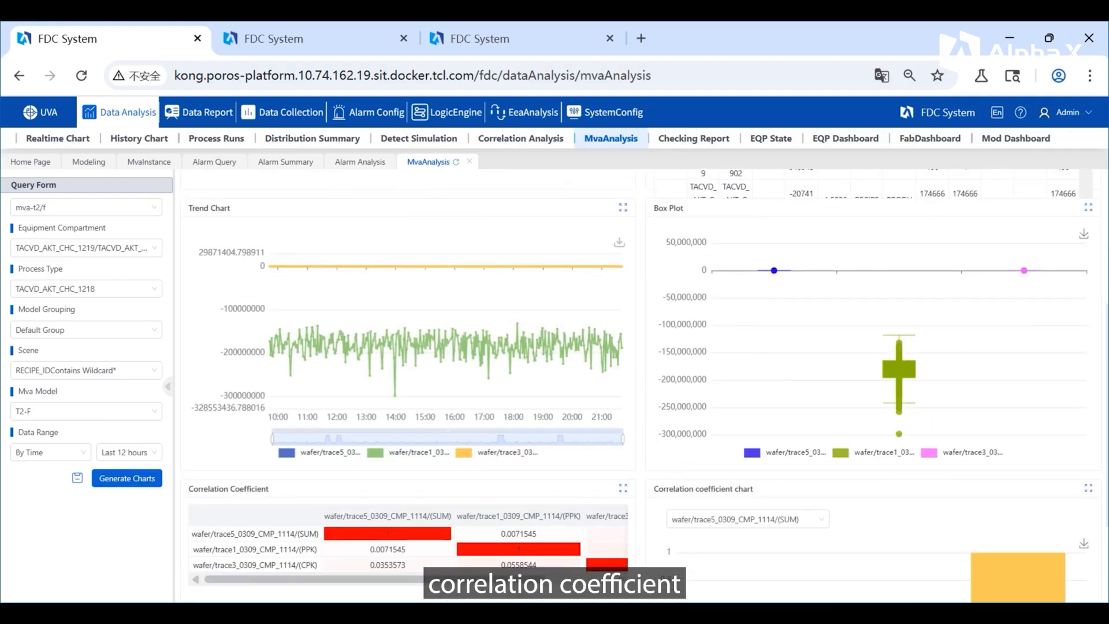
scroll(640, 385, down, 2)
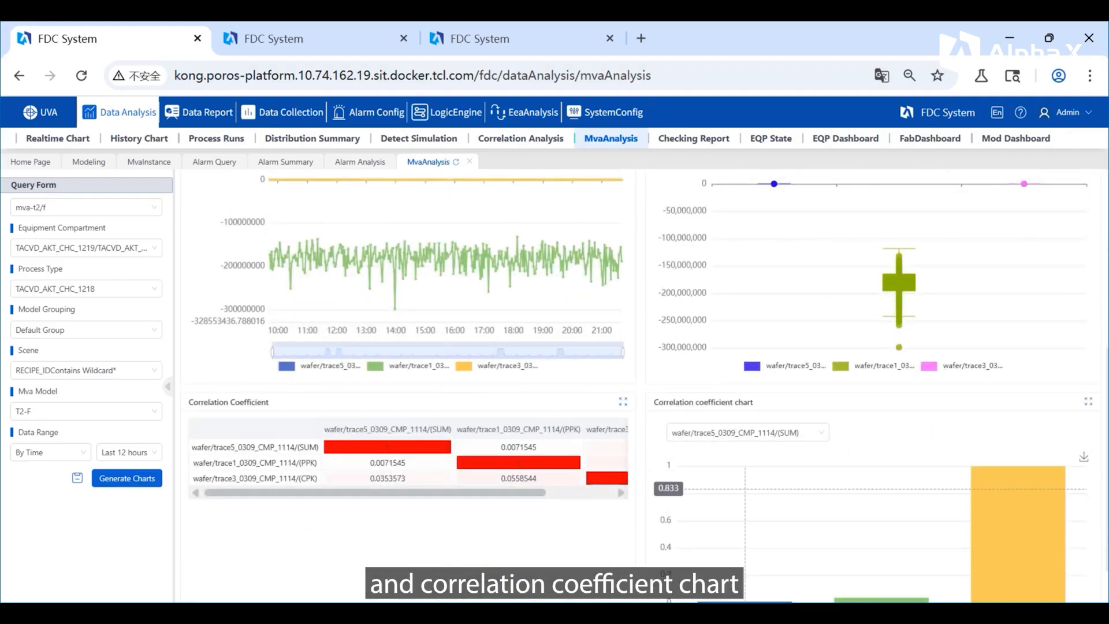
scroll(640, 385, down, 1)
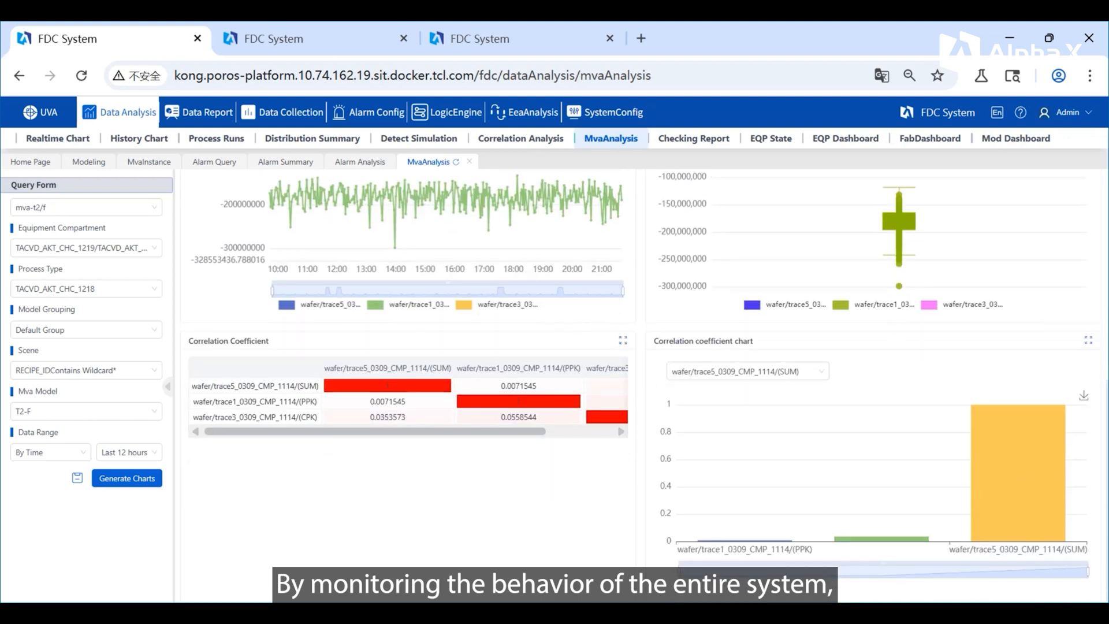
mouse_move(1018, 506)
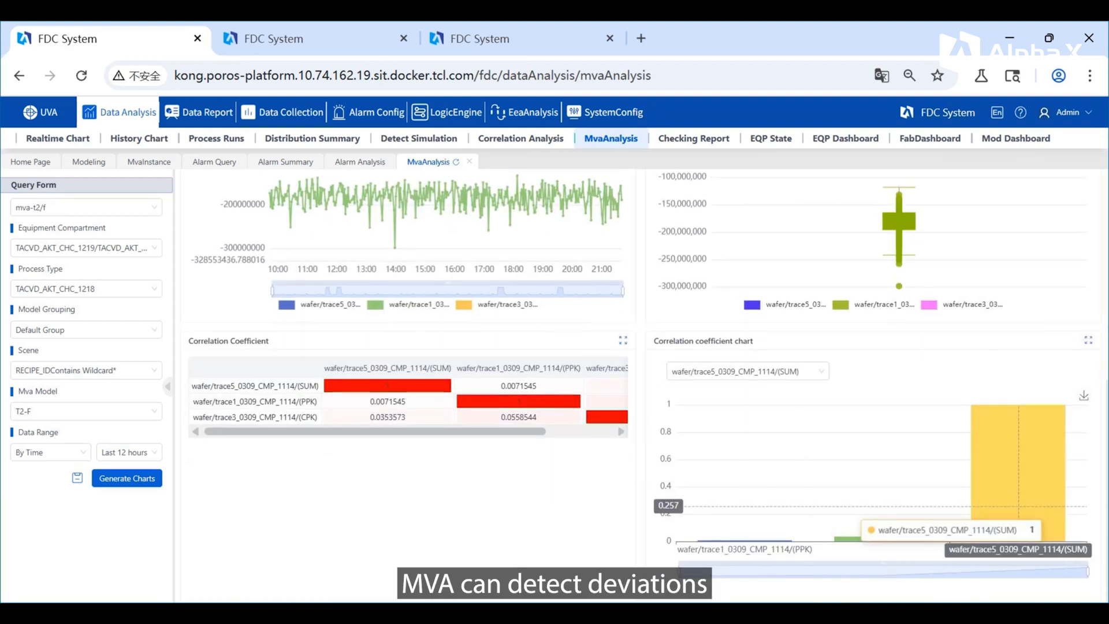